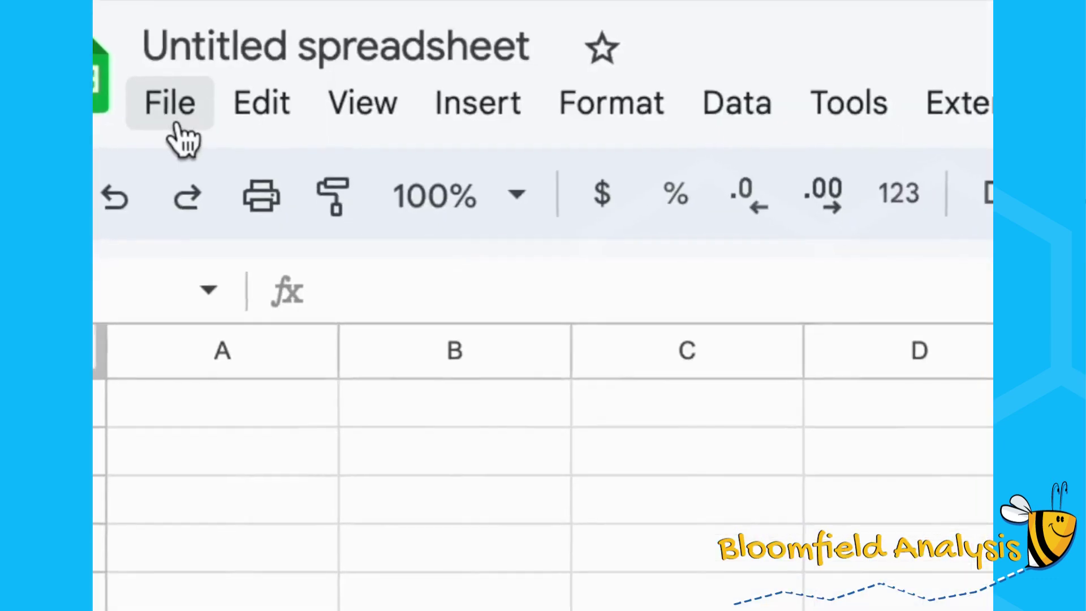
Create a new spreadsheet from the Invoice template in the template gallery
click(174, 120)
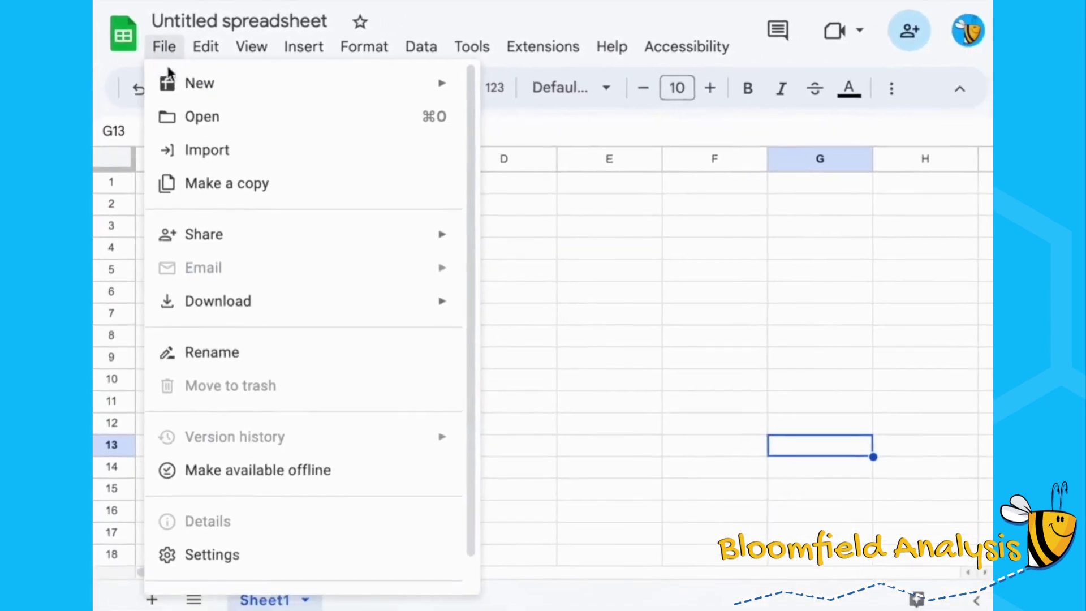
mouse_move(254, 80)
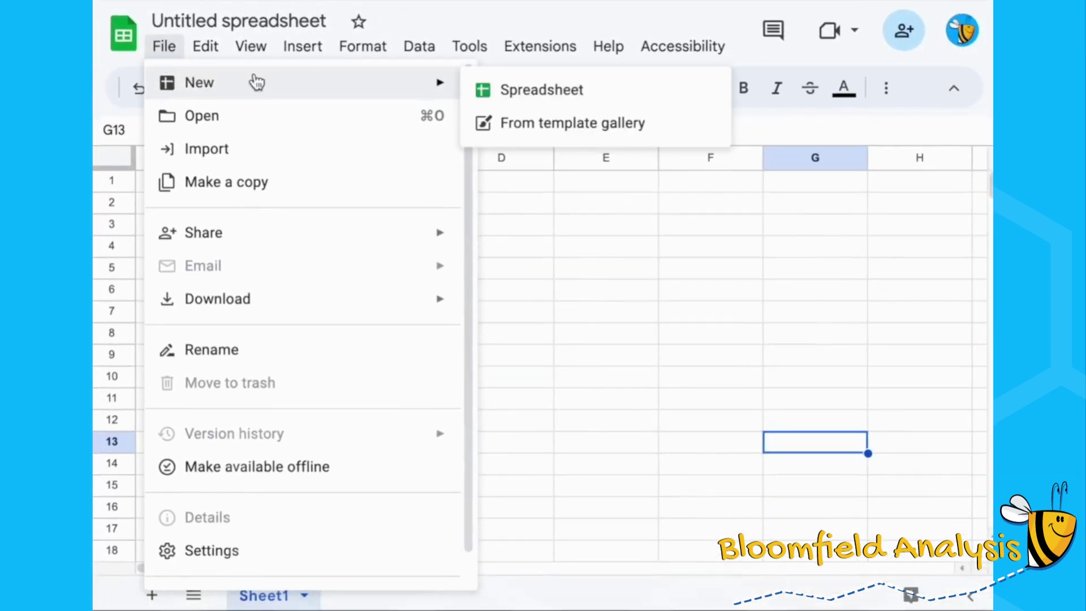
click(558, 124)
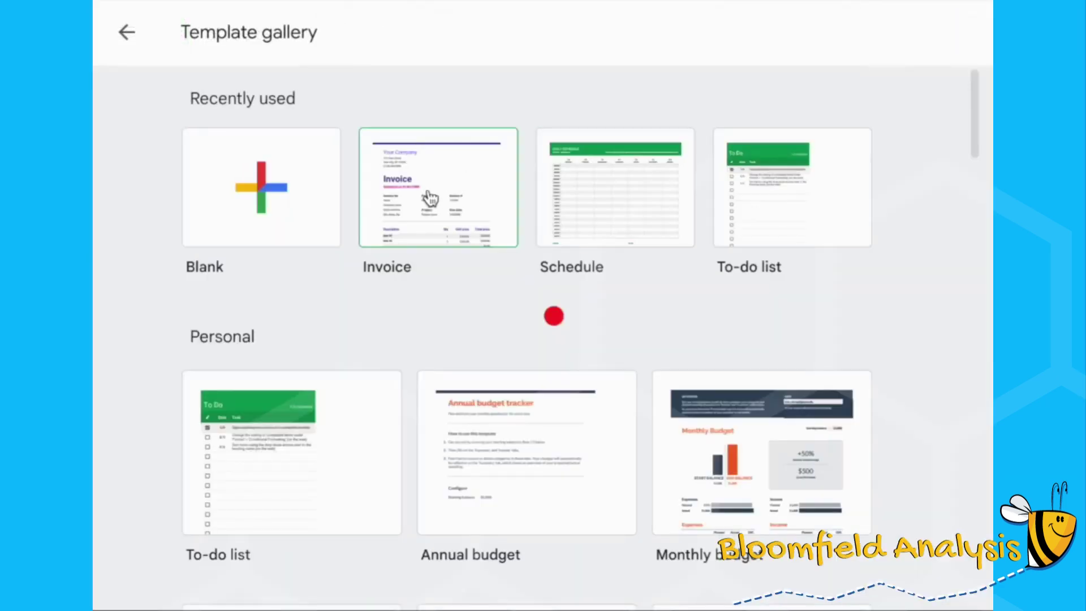
scroll(353, 322, down, 1)
scroll(352, 315, down, 15)
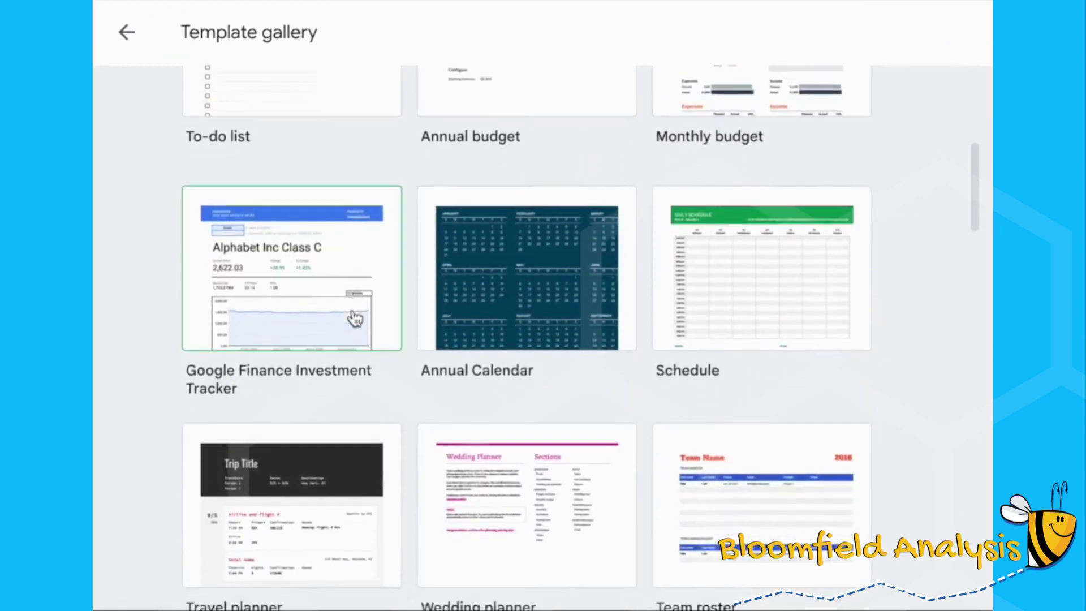
scroll(355, 317, down, 6)
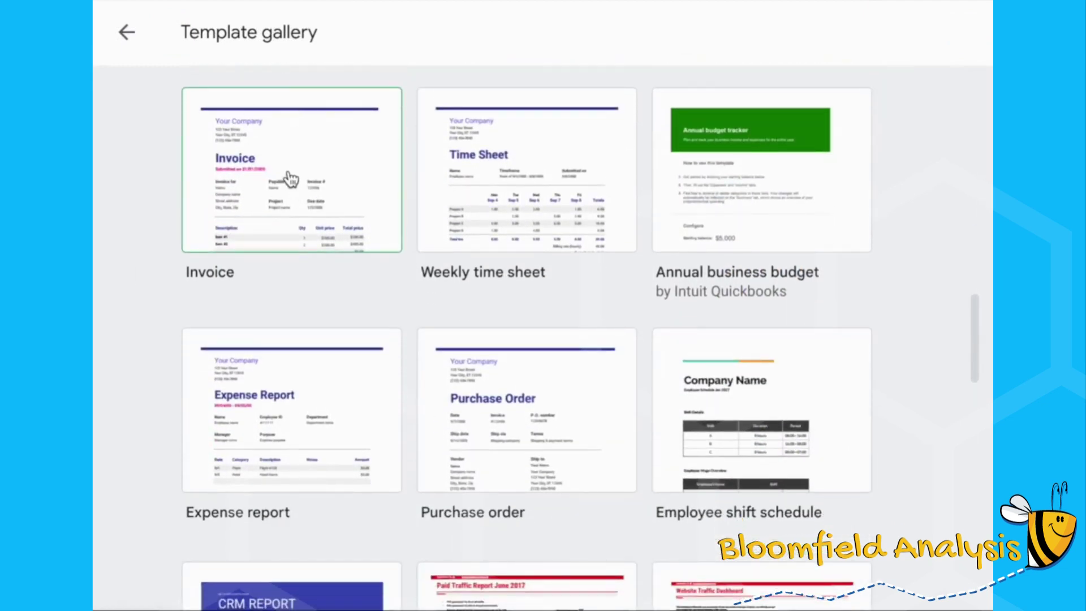
click(290, 178)
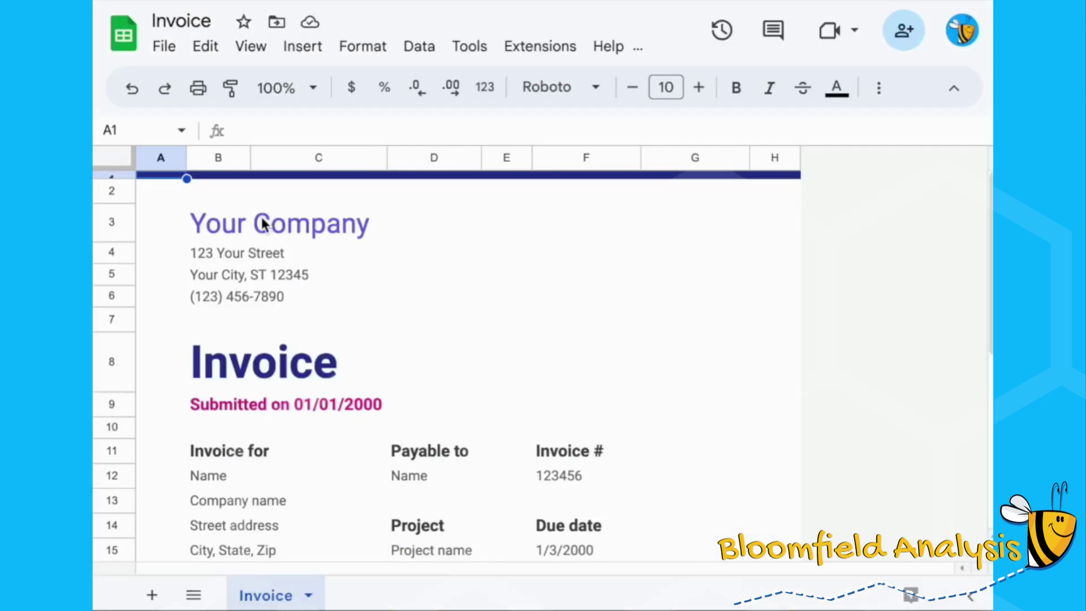
Replace the company block from B3 down with Bloomfield Analysis, its postal address and VAT number, and clear the "Submitted on" line
click(250, 222)
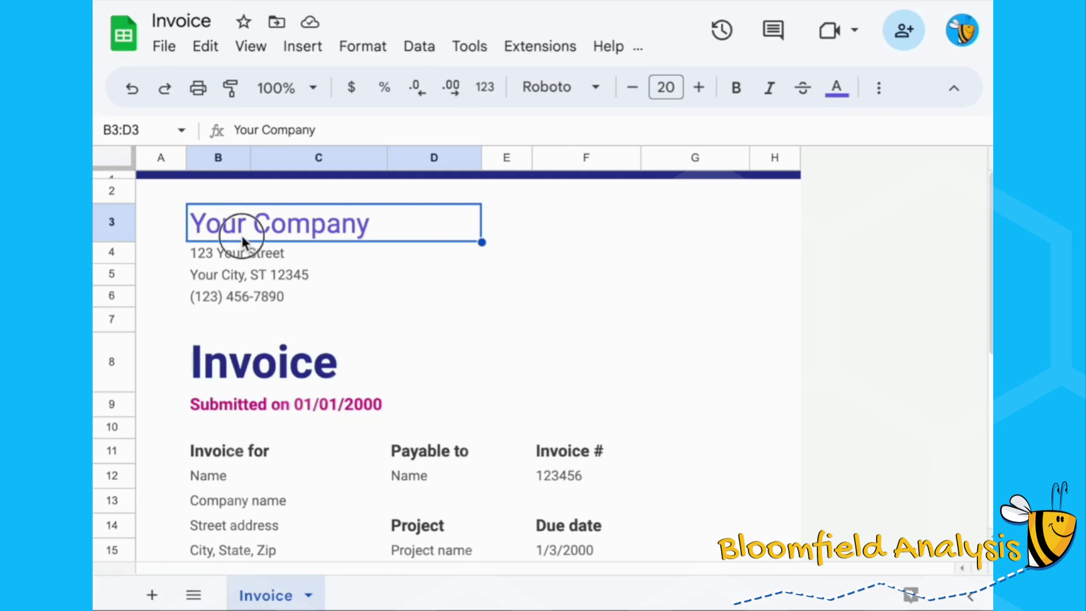
text(Bloomfield Analysis 1 Hive Street Wildflower Meadow AB1 2BEE VAT: GB10000000)
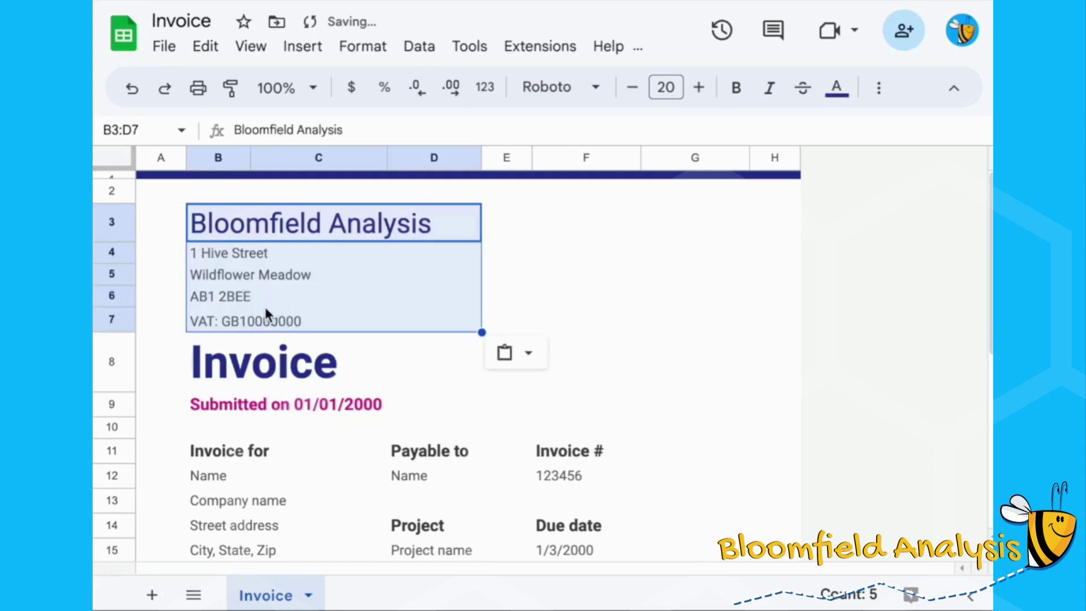
click(244, 388)
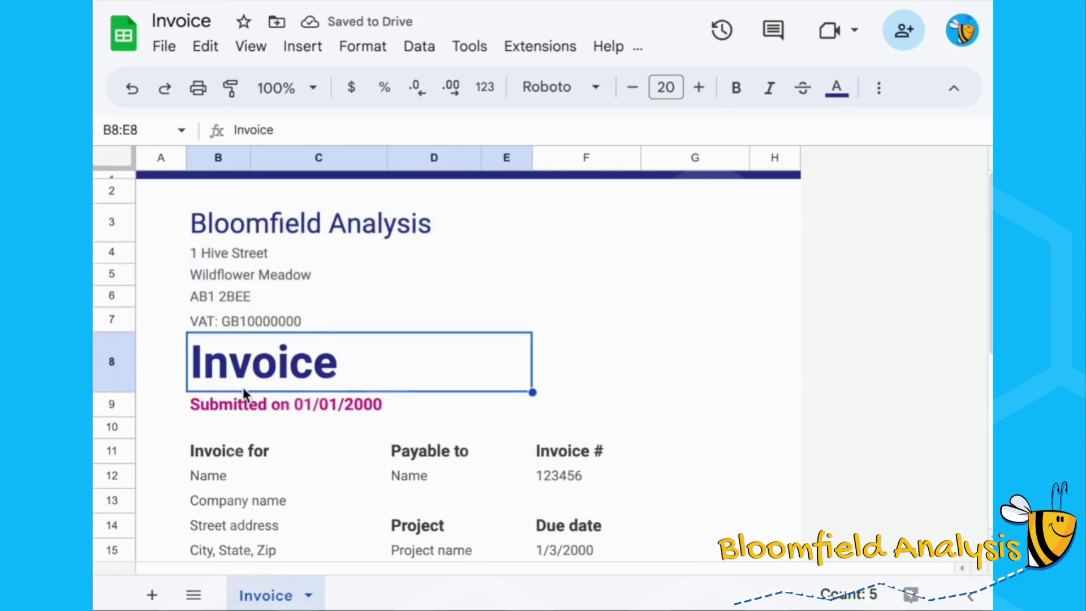
click(242, 409)
key(Delete)
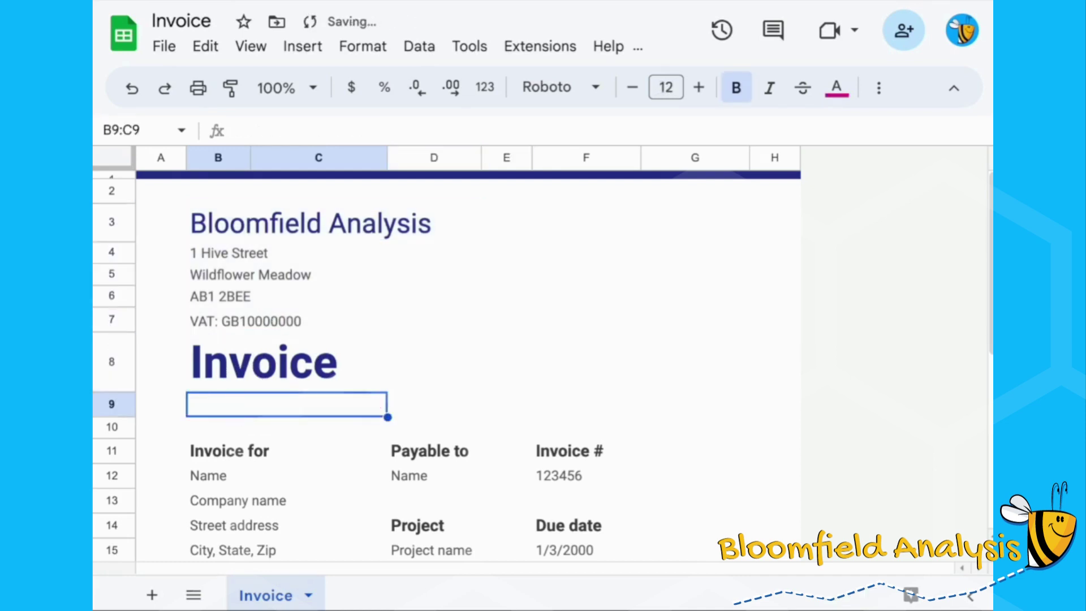
click(301, 370)
Change the "Invoice #" heading in F11 to "Internal Ref"
scroll(557, 365, down, 2)
click(557, 365)
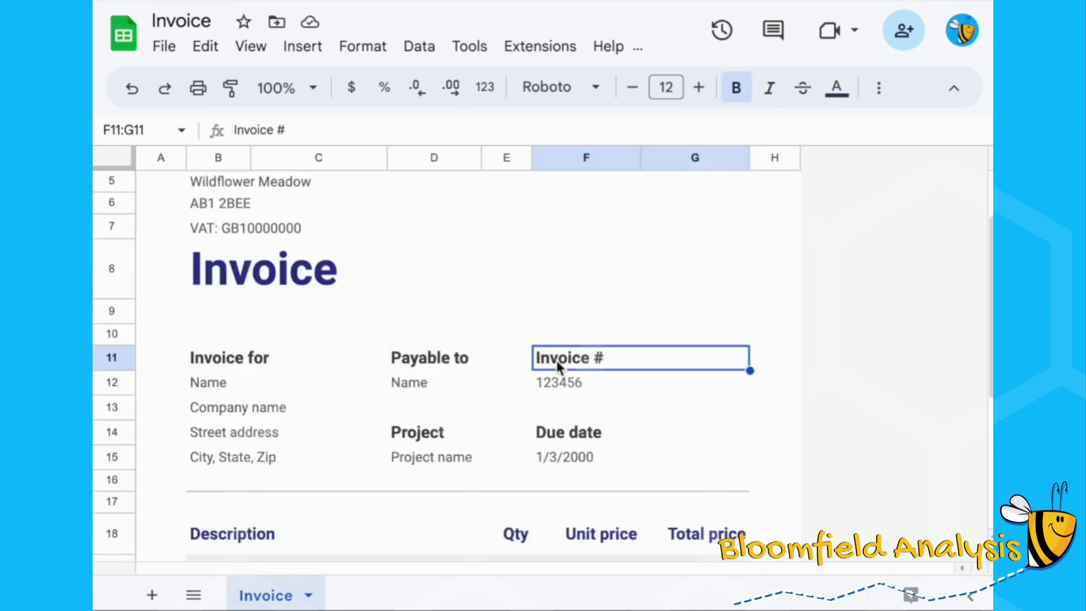
text(Inte)
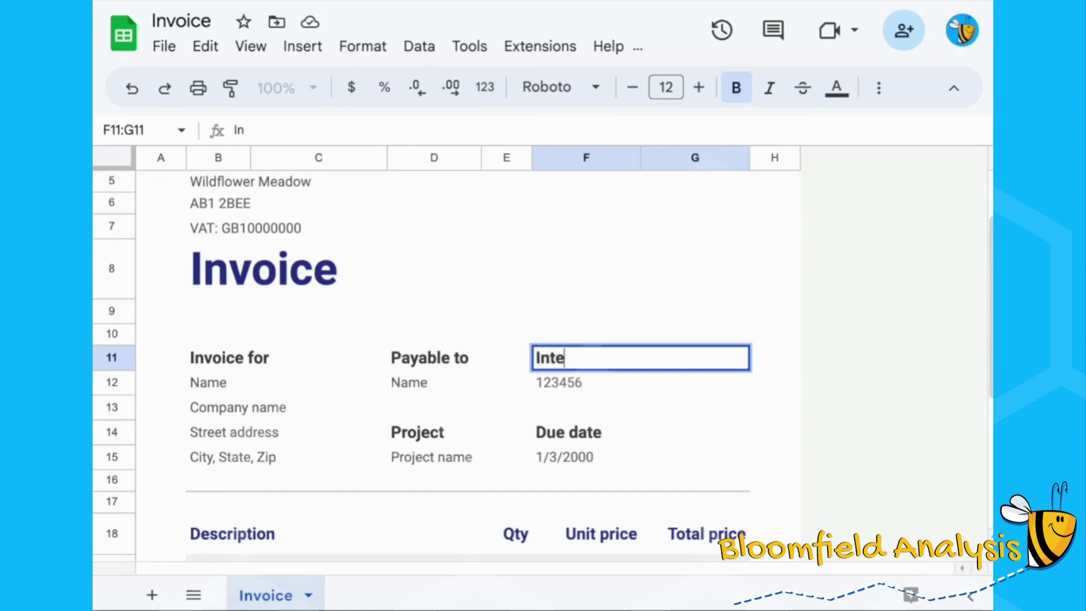
text(rnal Ref)
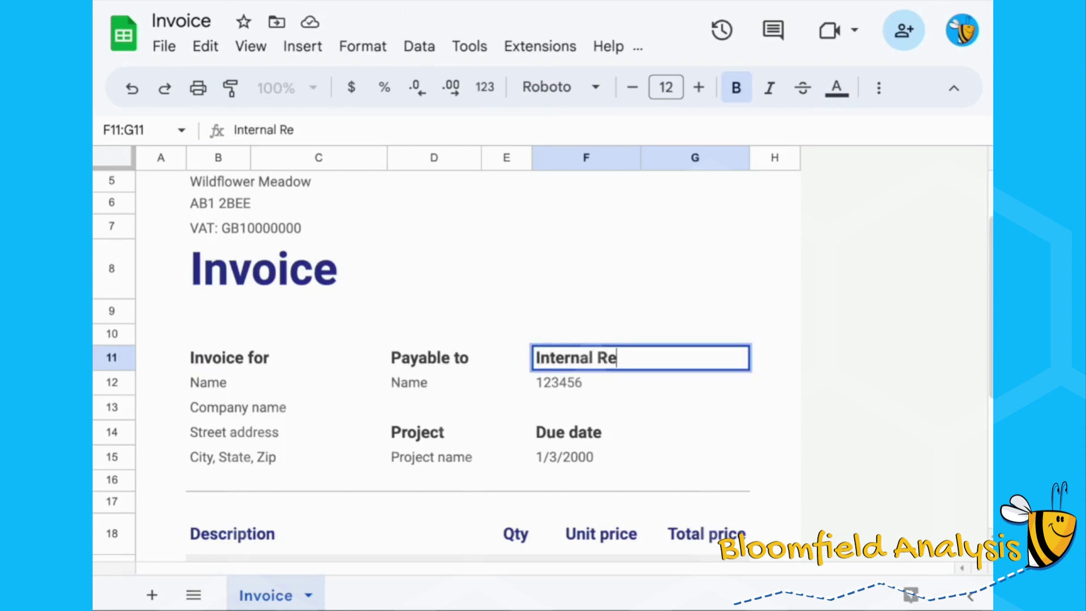
key(Return)
Change the "Project" heading in D14 to "Quote #"
click(459, 382)
click(459, 432)
text(Quote)
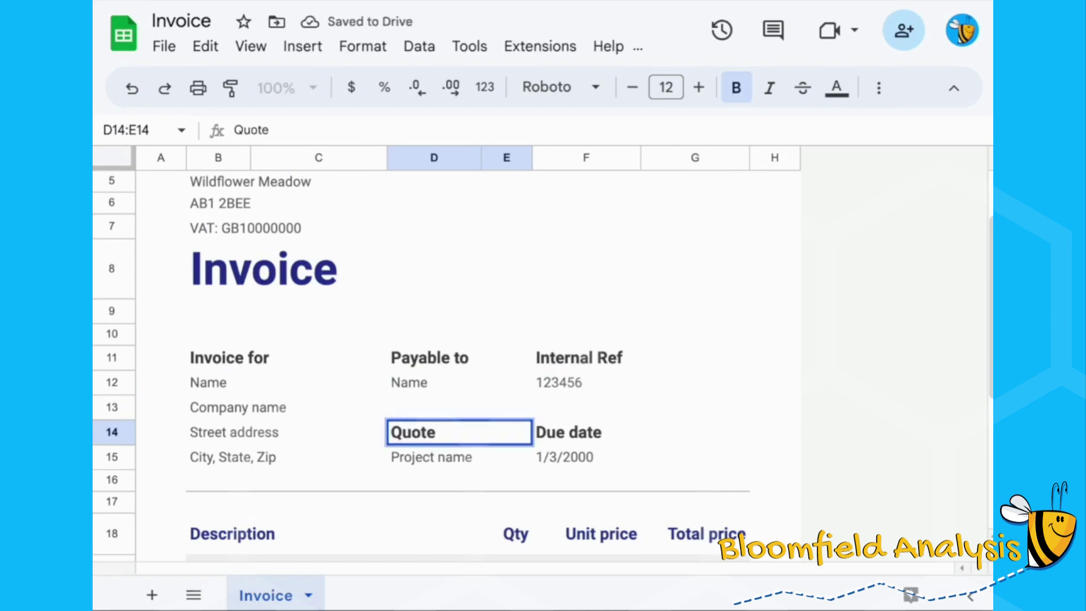
text( #)
key(Return)
Change the "Due date" heading in F14 to "Date" and enter the formula =today() in F15 below it
click(641, 432)
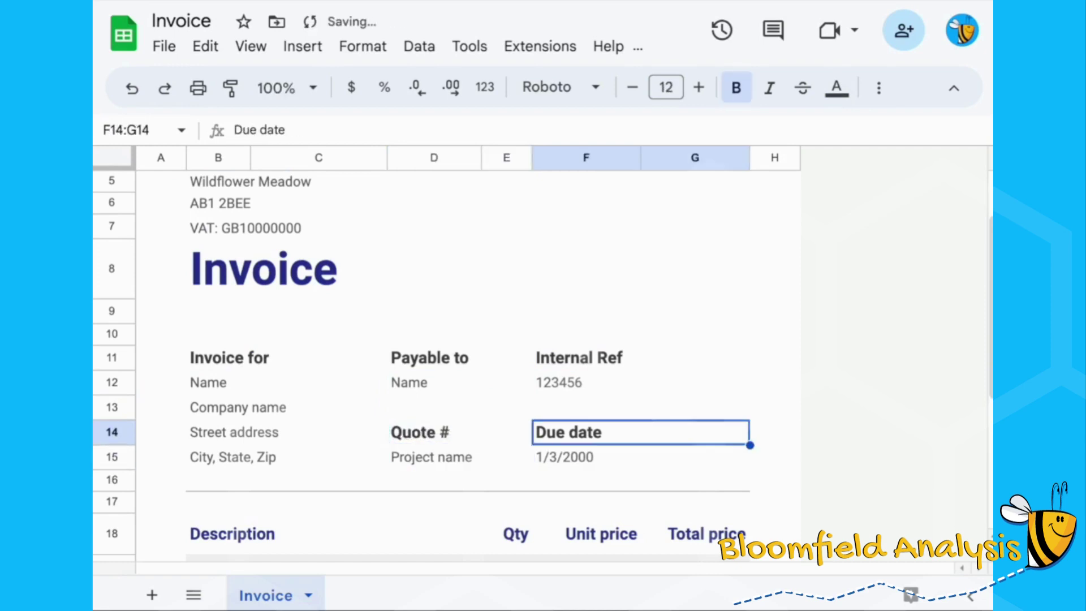
text(Date)
key(Return)
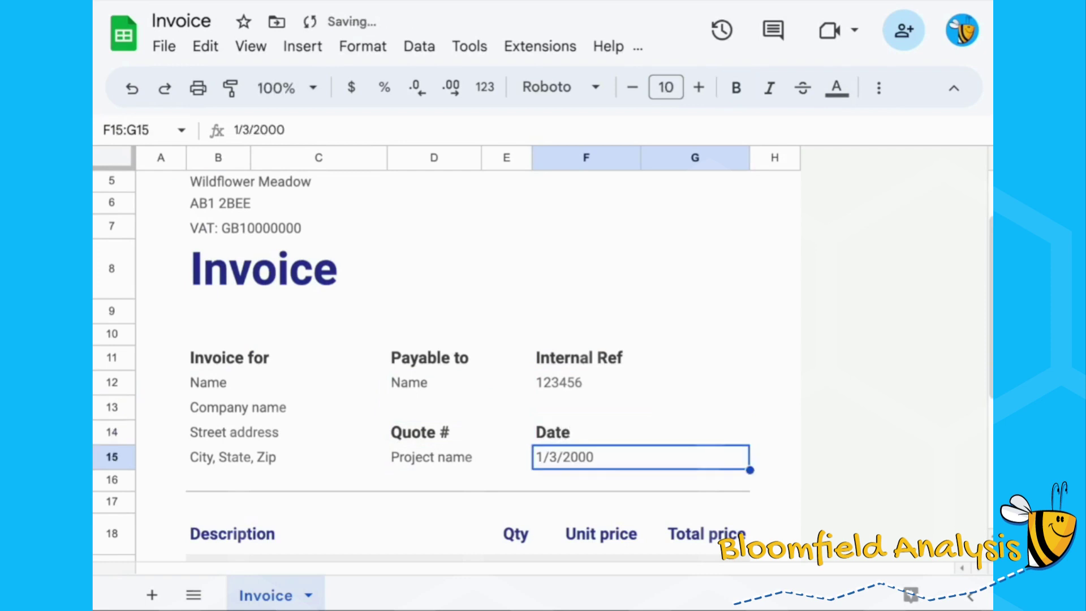
text(=)
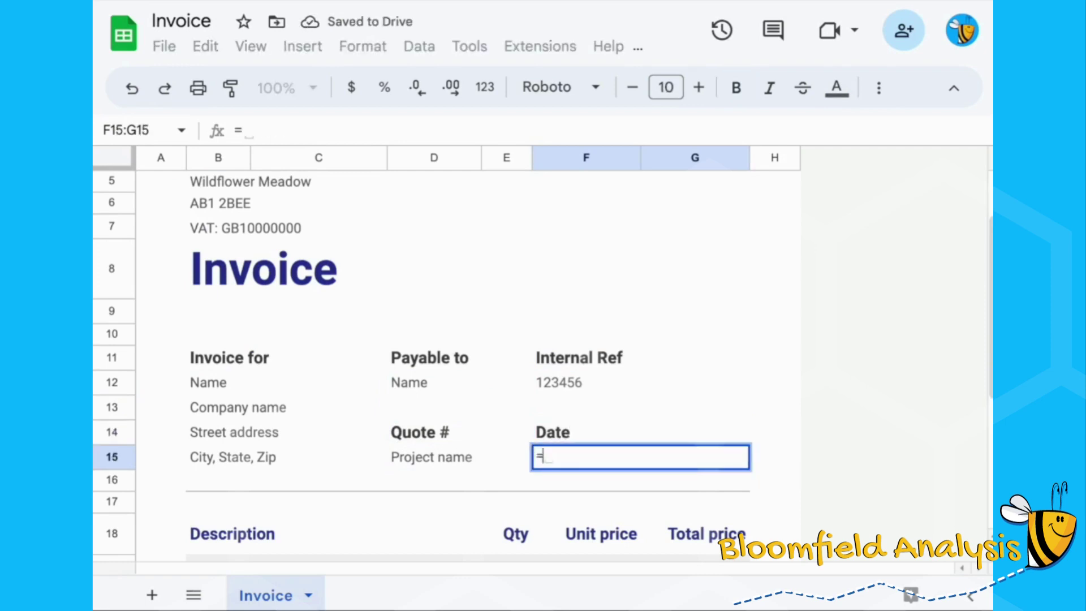
text(today)
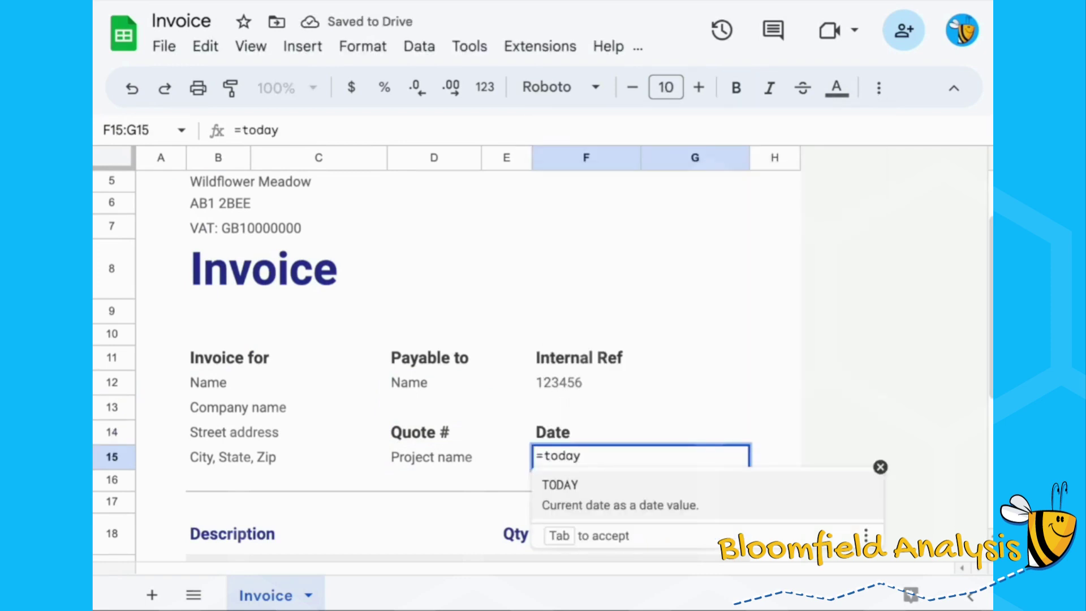
text(())
key(Return)
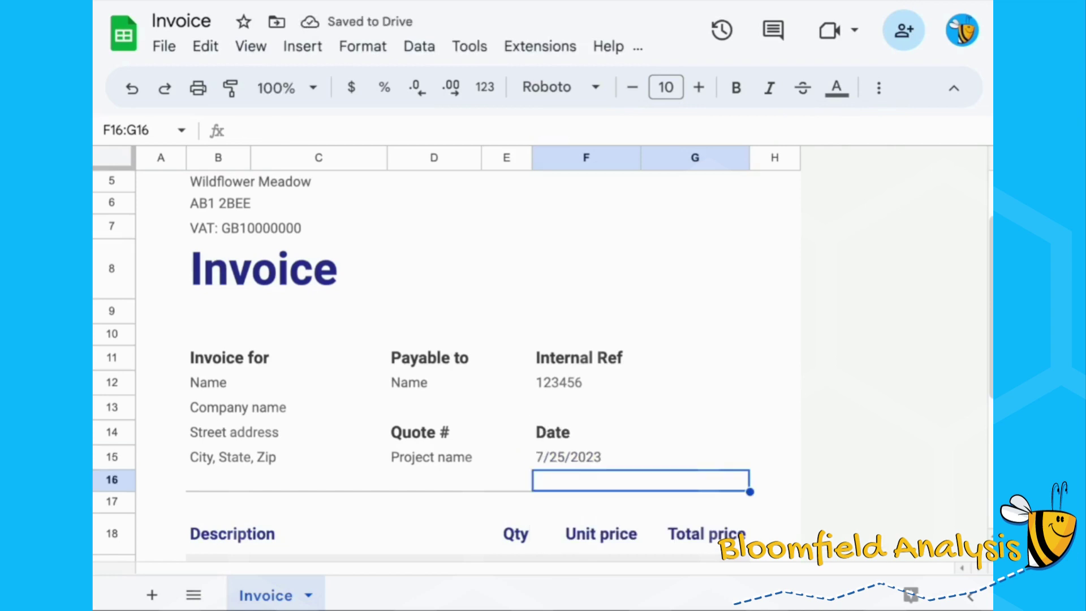
Format the date in F15 with the day/month-name/year number format, as in 26/Sep/2008
click(604, 451)
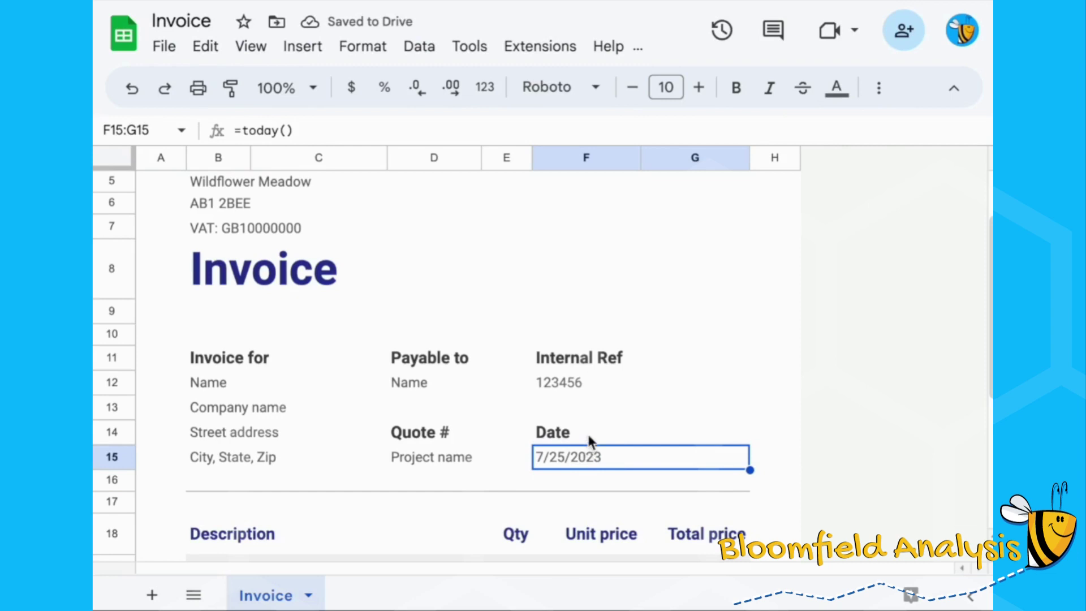
click(435, 50)
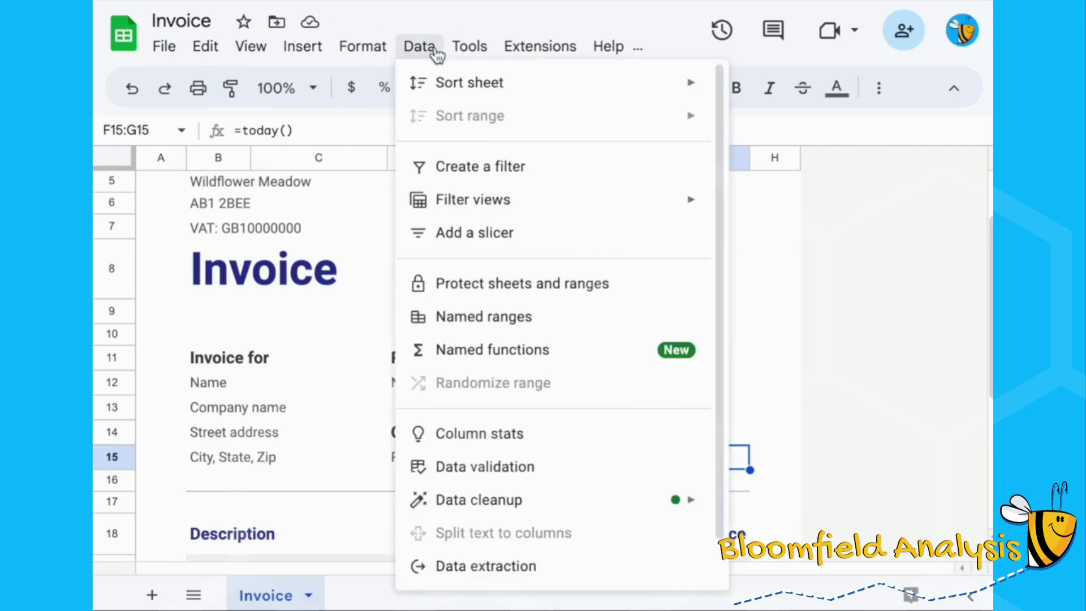
mouse_move(372, 54)
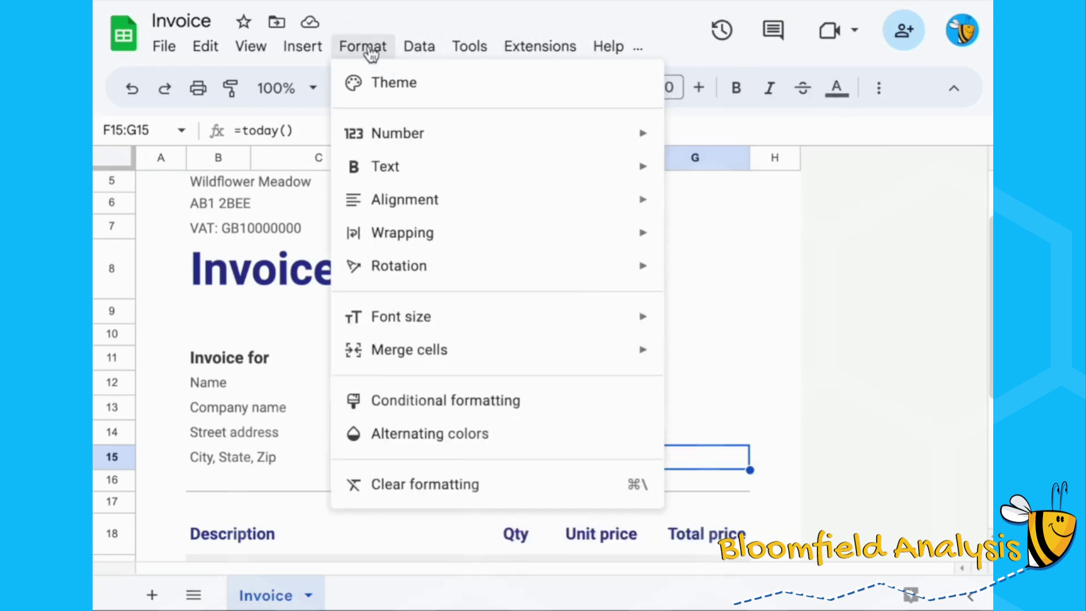
mouse_move(399, 135)
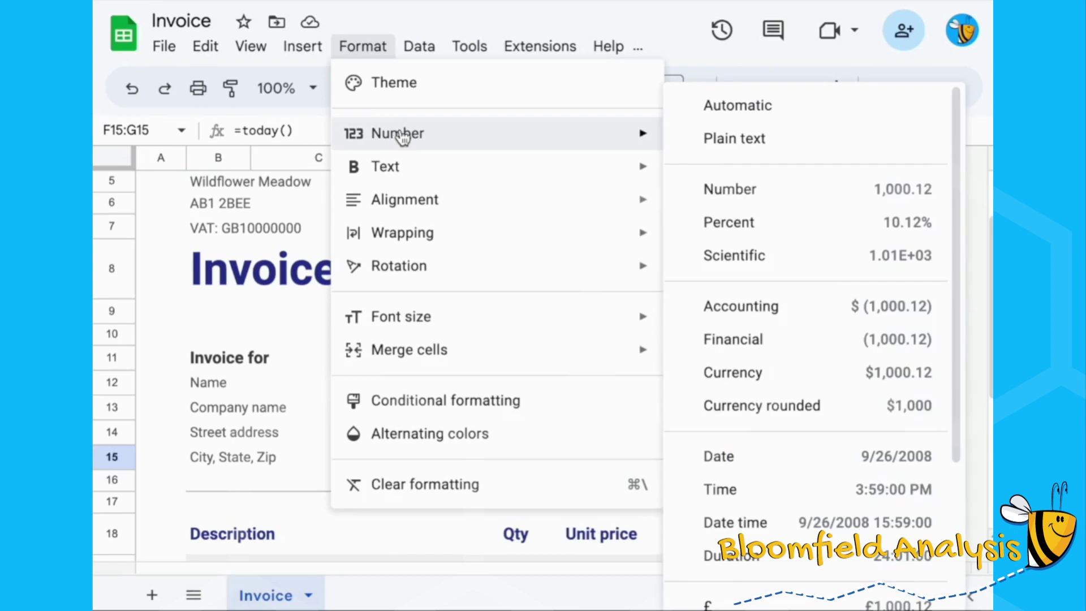
scroll(814, 373, down, 5)
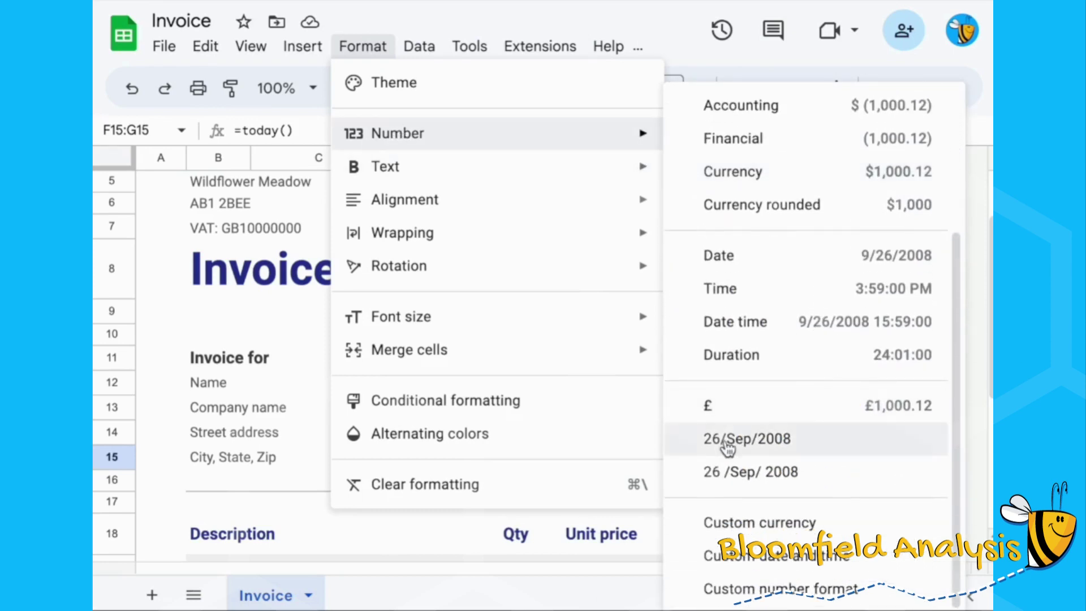
click(727, 440)
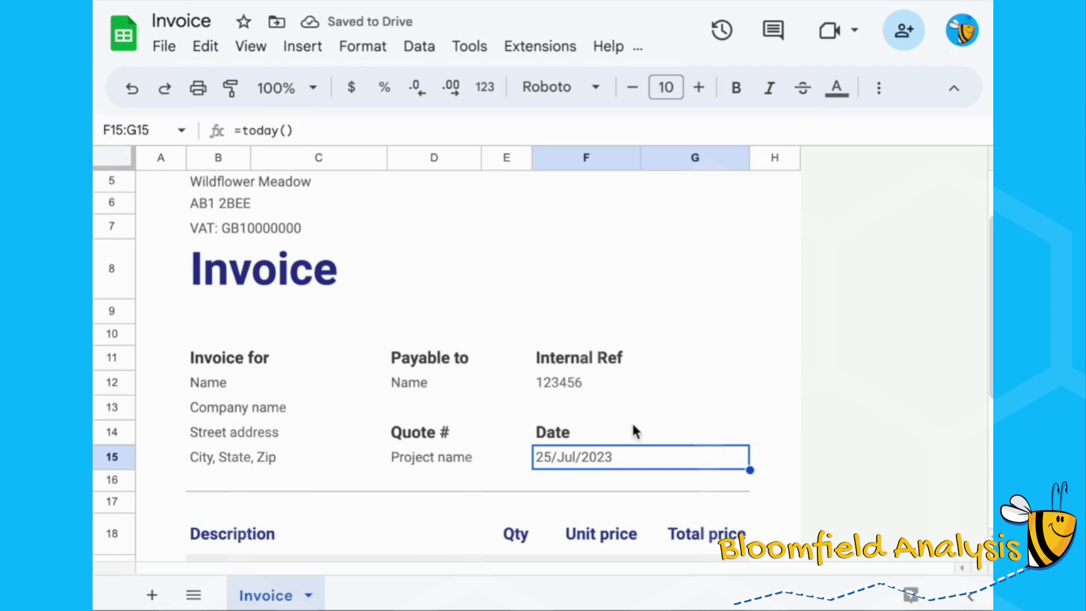
Insert the bee logo image over the cells and shrink it to fit beside the company details in columns F and G
scroll(631, 421, down, 1)
scroll(631, 421, up, 3)
click(598, 231)
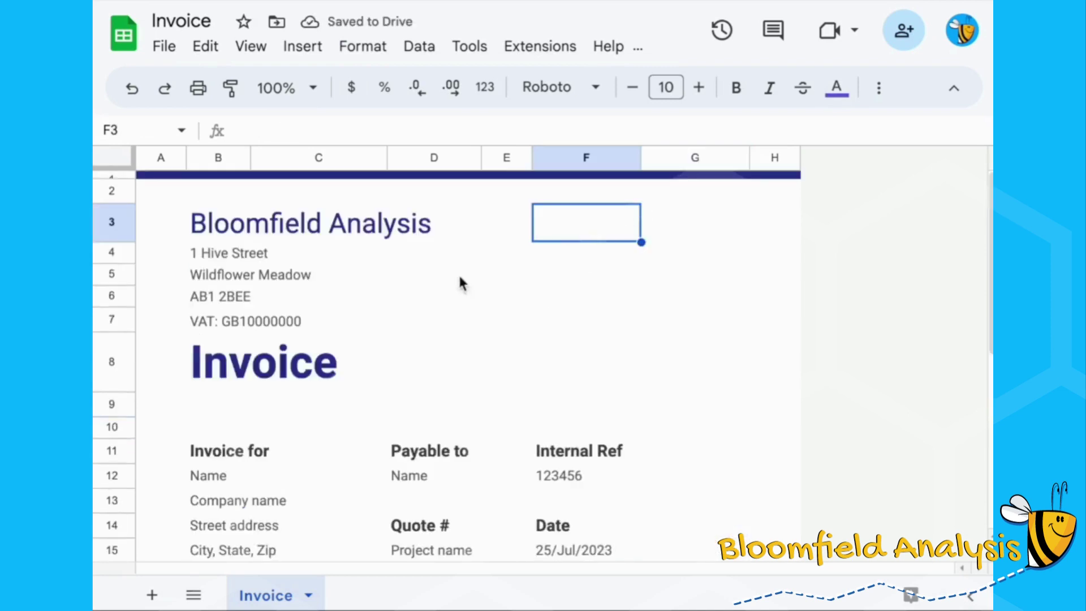
click(301, 49)
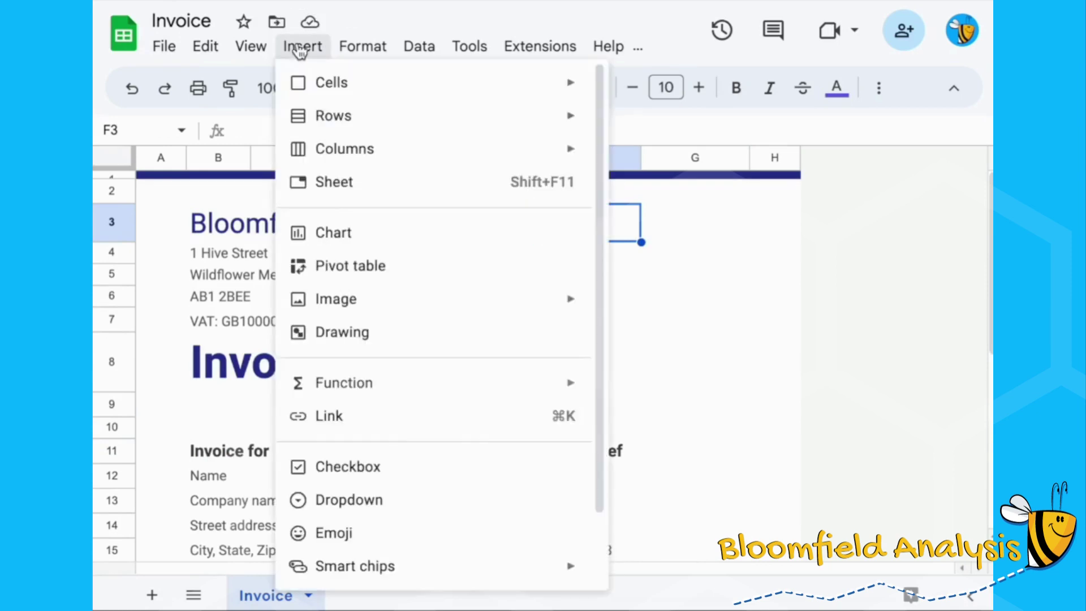
mouse_move(485, 307)
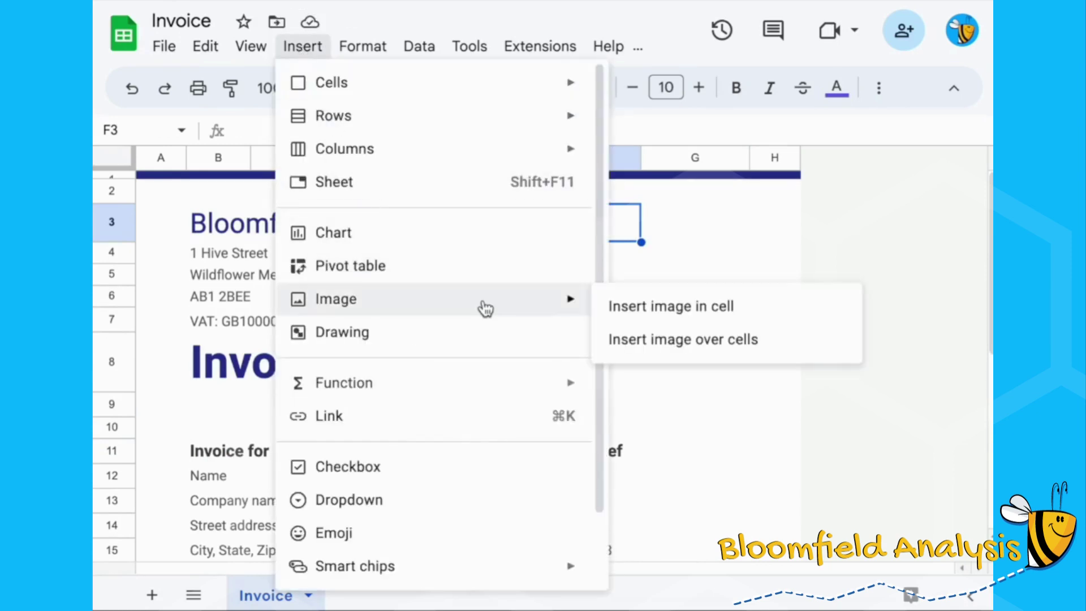
click(667, 339)
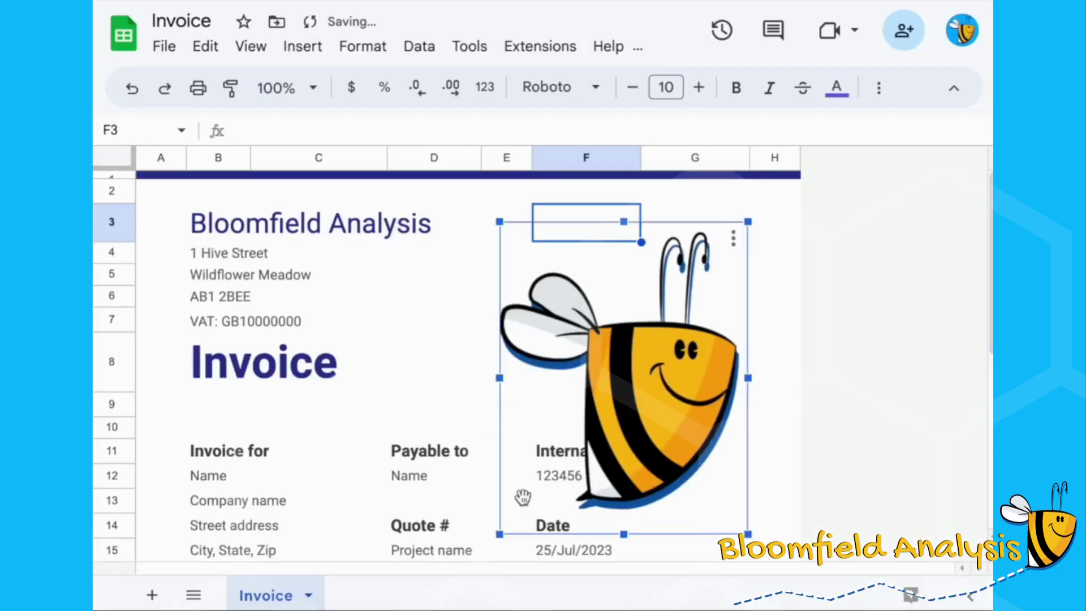
drag(499, 534, 602, 228)
click(524, 367)
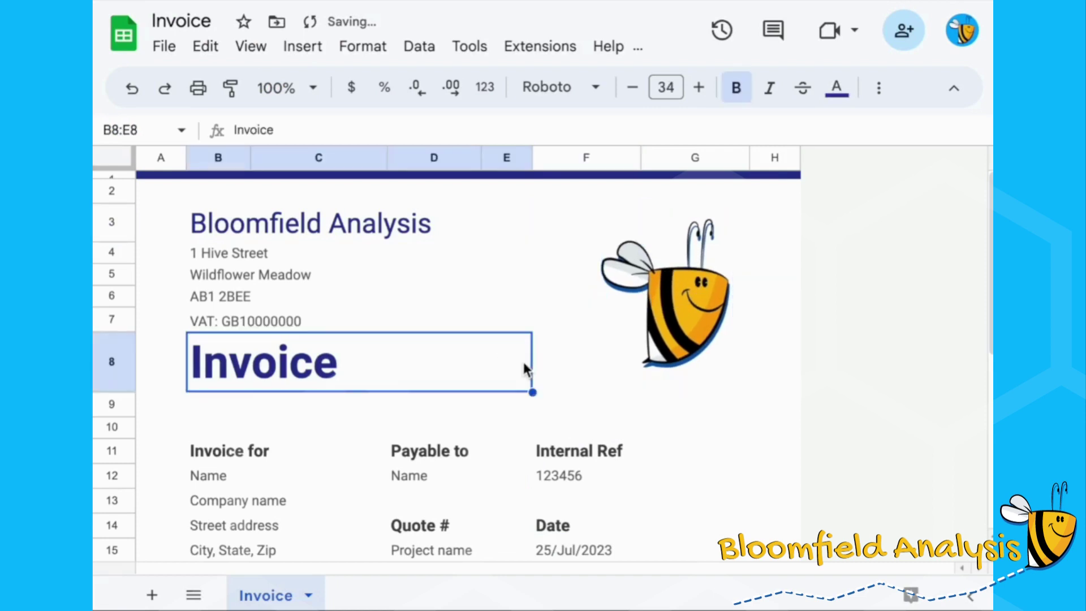
Preview how the current sheet prints on a portrait page fitted to height, and leave the print settings without printing
key(ctrl+p)
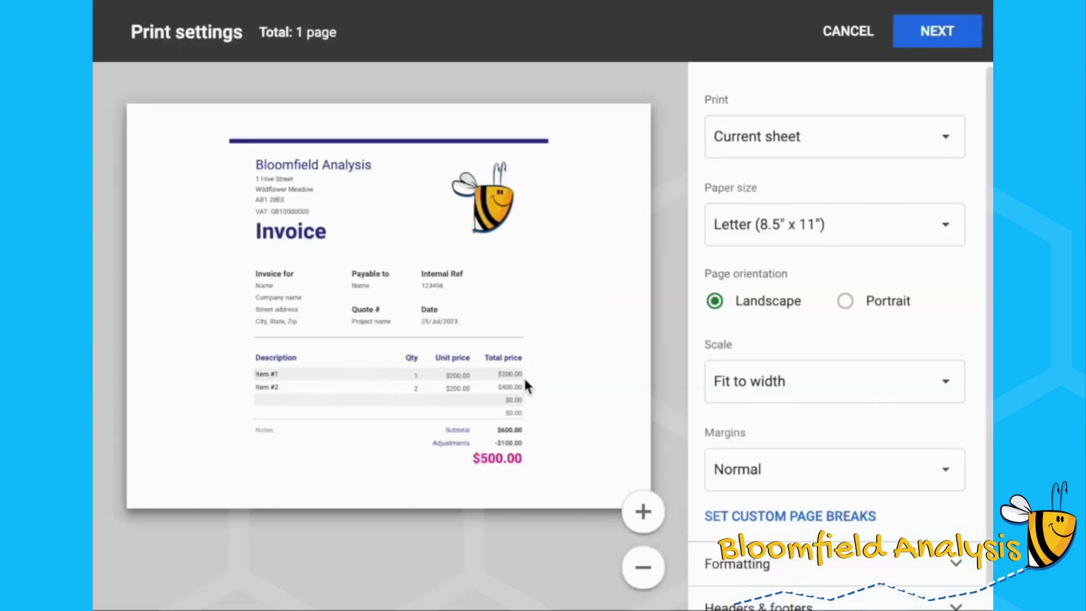
click(817, 151)
click(816, 144)
click(870, 301)
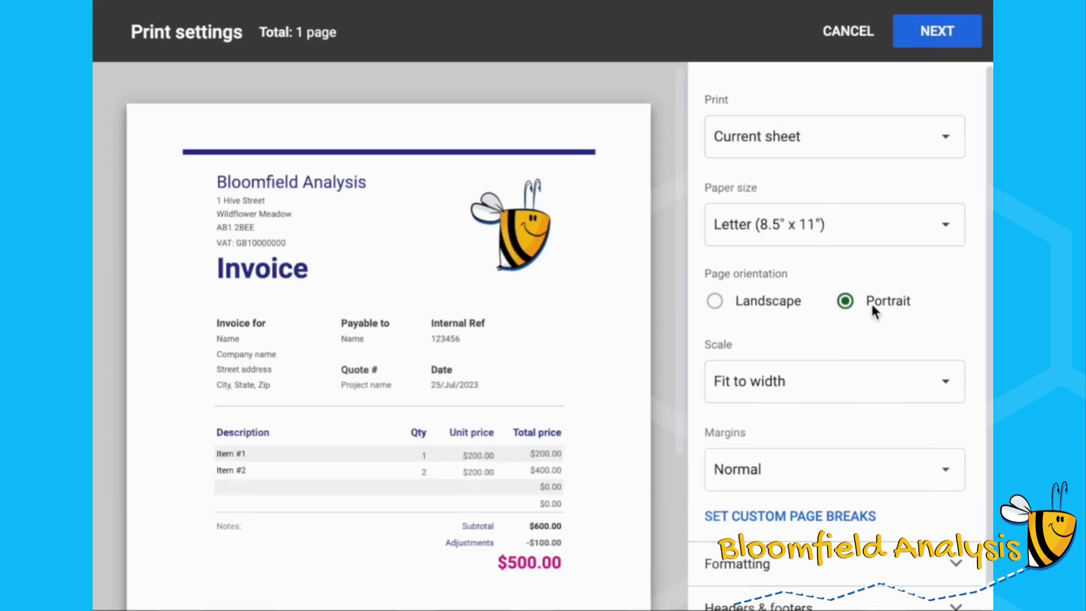
scroll(554, 401, down, 3)
scroll(554, 402, up, 3)
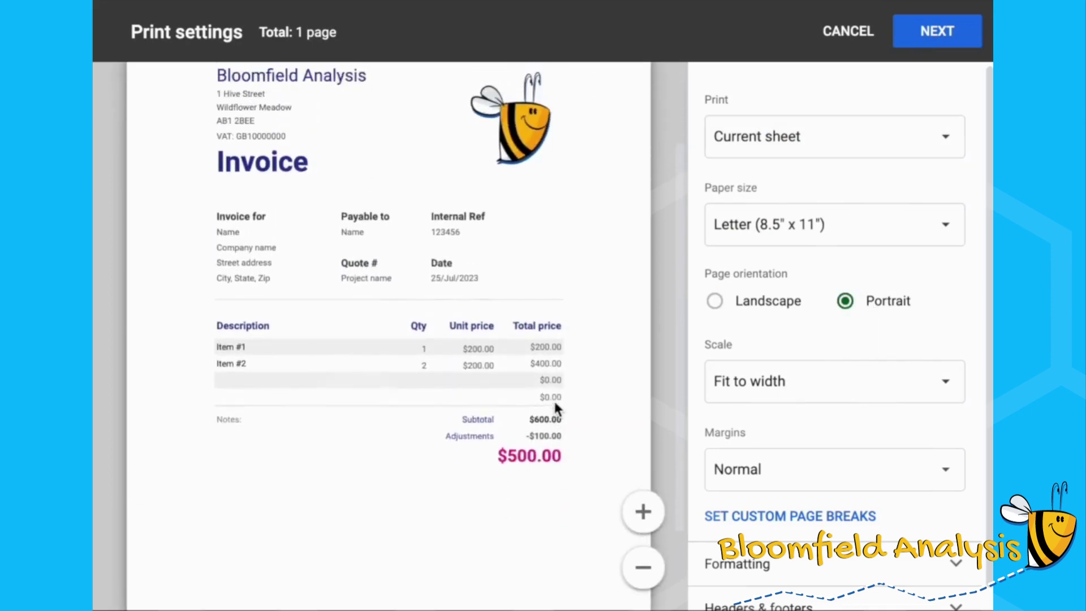
click(846, 31)
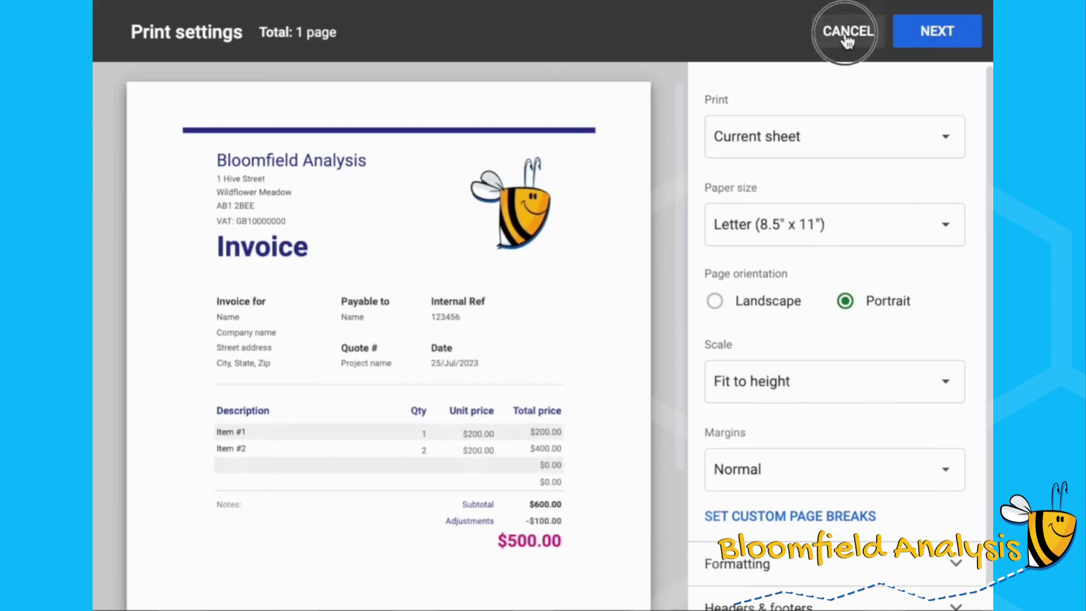
Change the document title in B8 to "Quote"
double_click(274, 354)
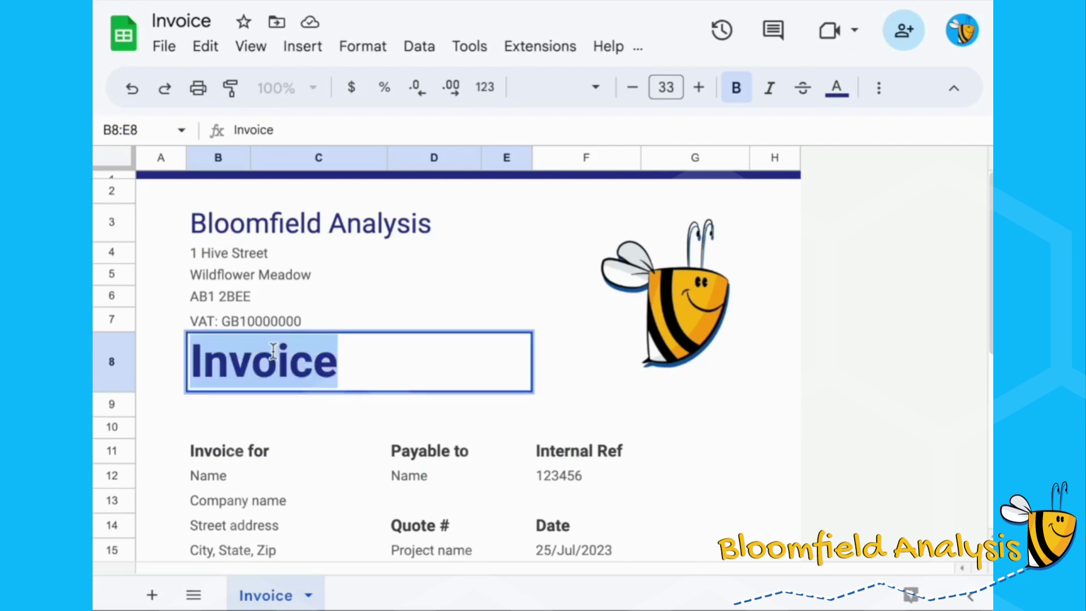
text(Quote)
key(Return)
key(Up)
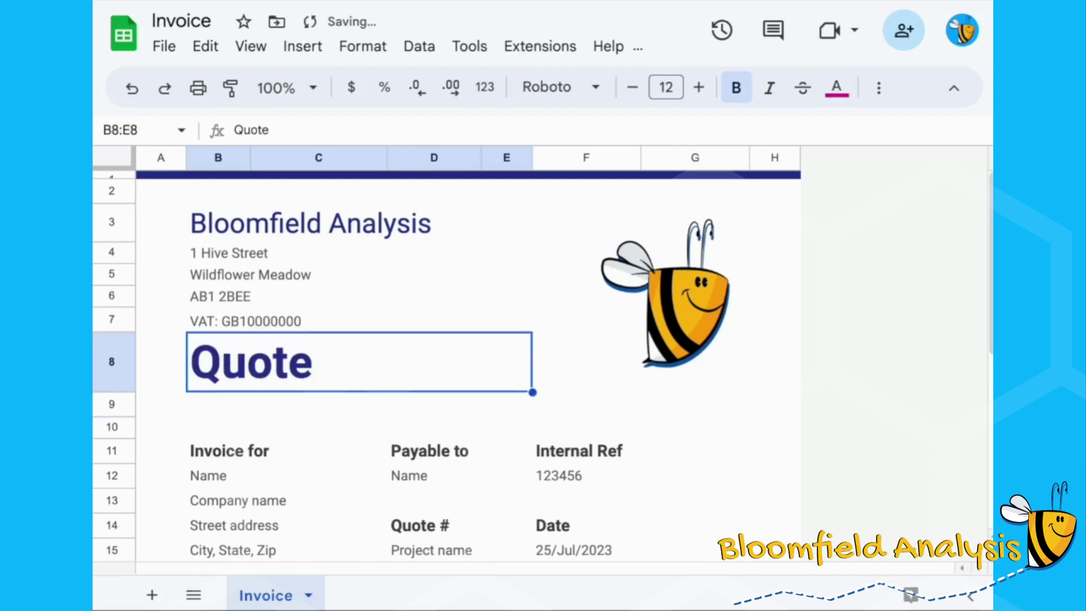
key(ctrl+p)
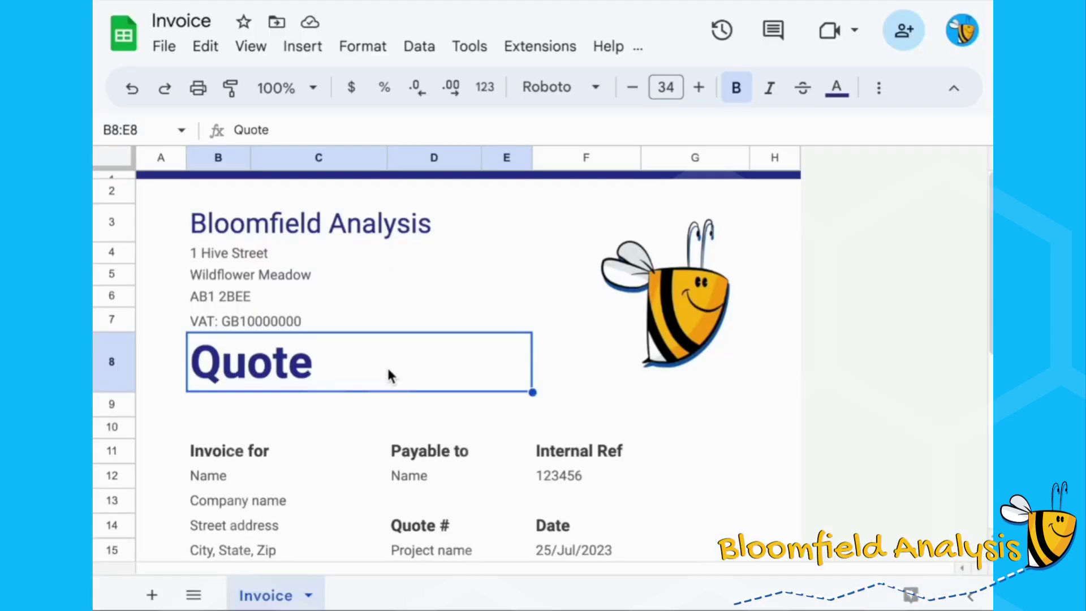
Examine the fields that vary per document: customer details in B12:C15, the Quote # value, the title and the Internal Ref
click(242, 482)
scroll(276, 432, down, 1)
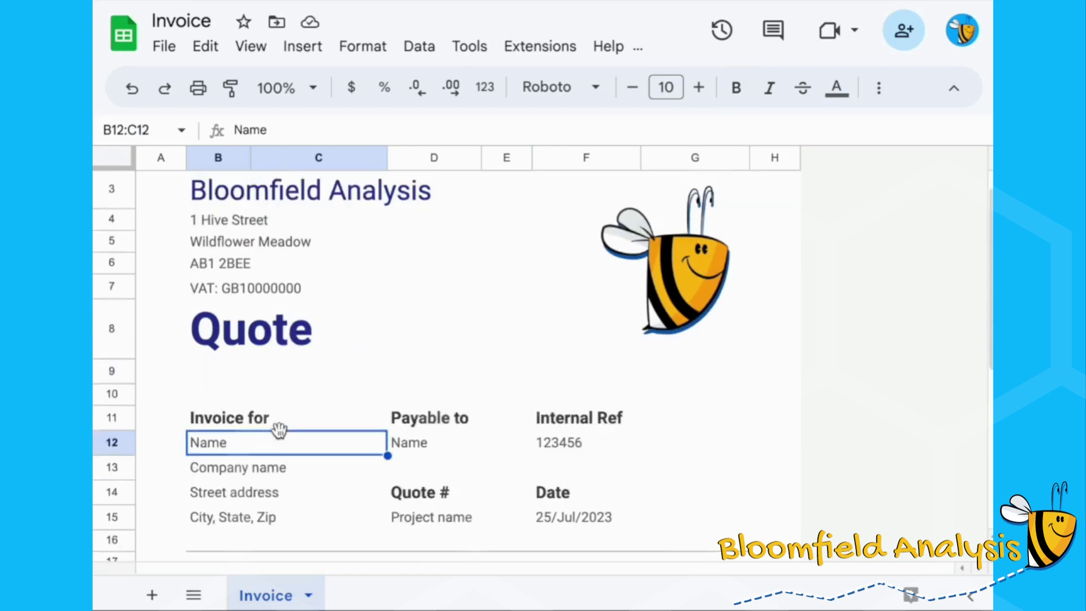
drag(280, 429, 274, 483)
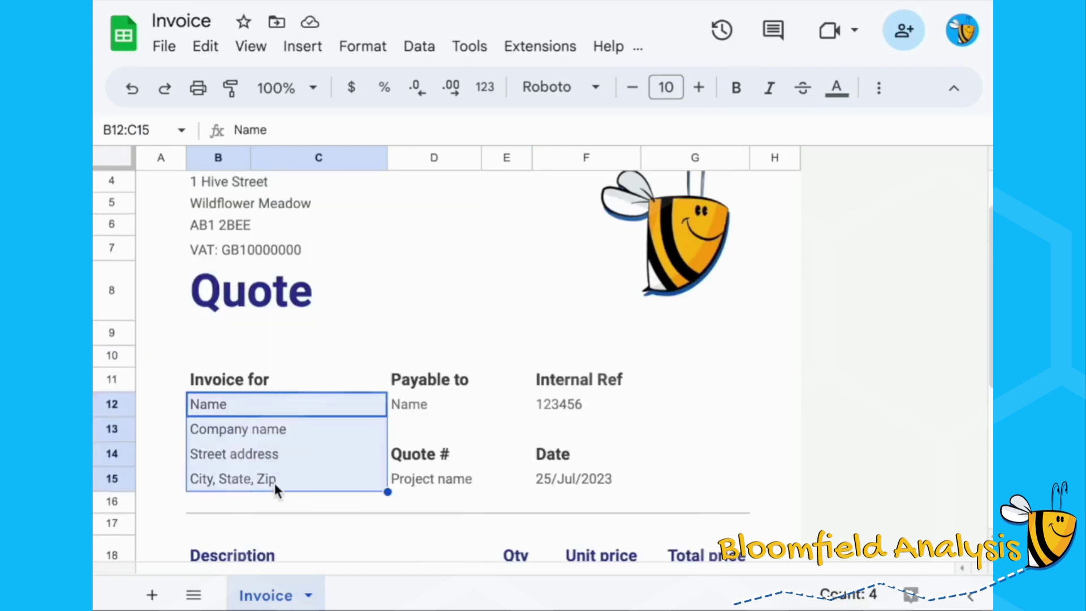
drag(252, 409, 253, 483)
drag(272, 405, 271, 484)
click(395, 478)
click(234, 304)
scroll(365, 365, down, 1)
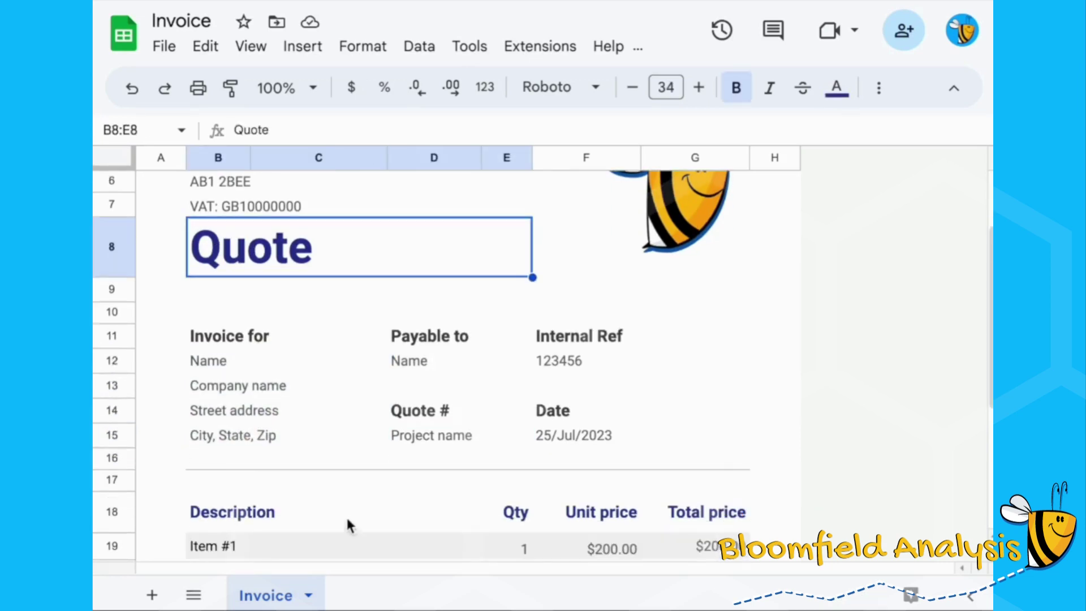
click(568, 360)
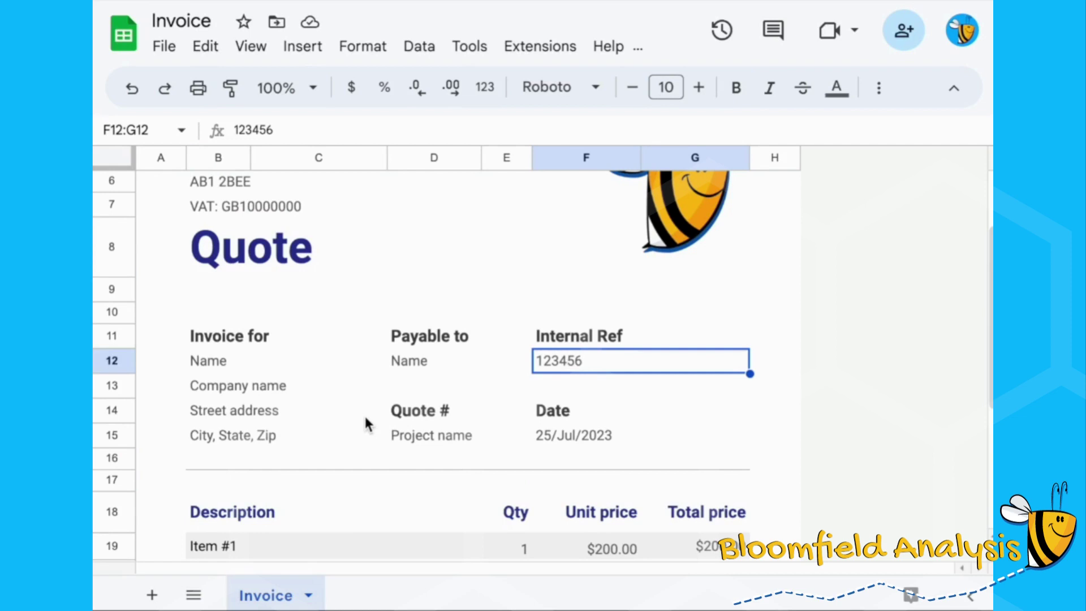
Add a second sheet to the workbook and rename it "Database"
scroll(311, 413, up, 3)
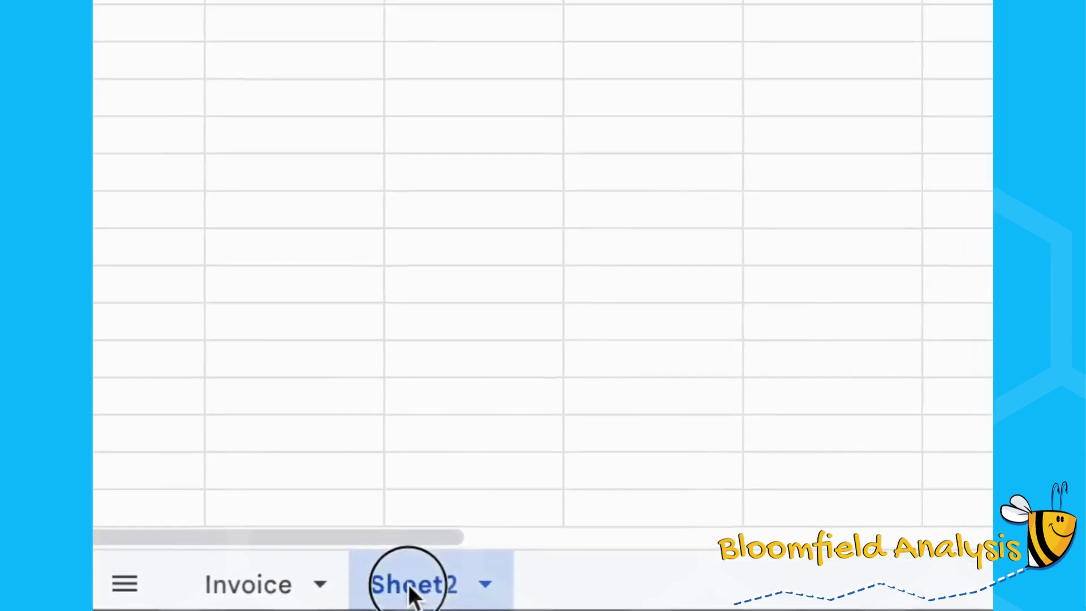
right_click(334, 592)
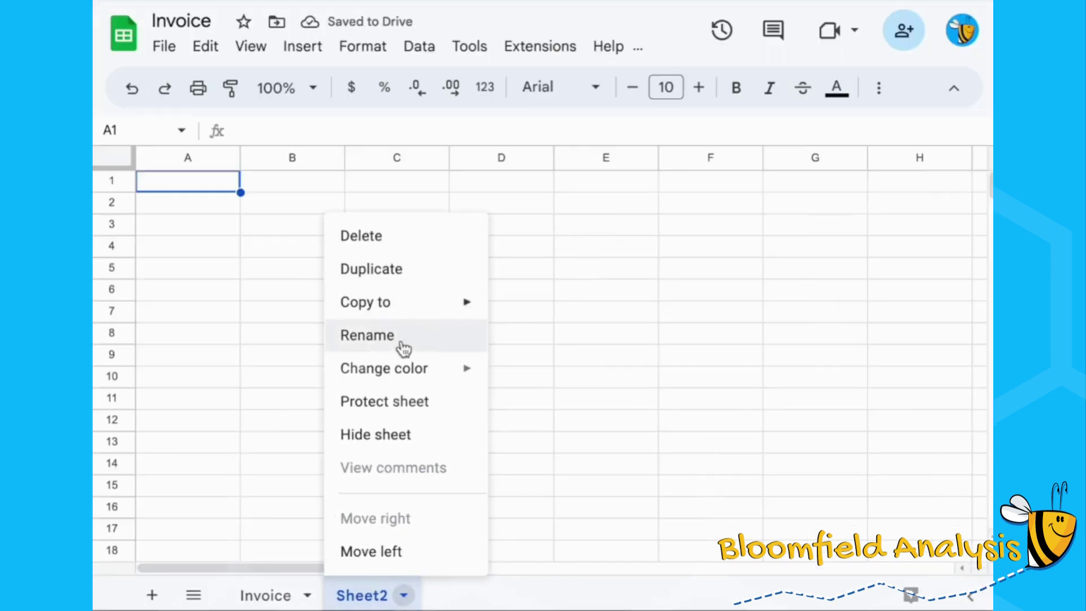
click(387, 280)
text(Database)
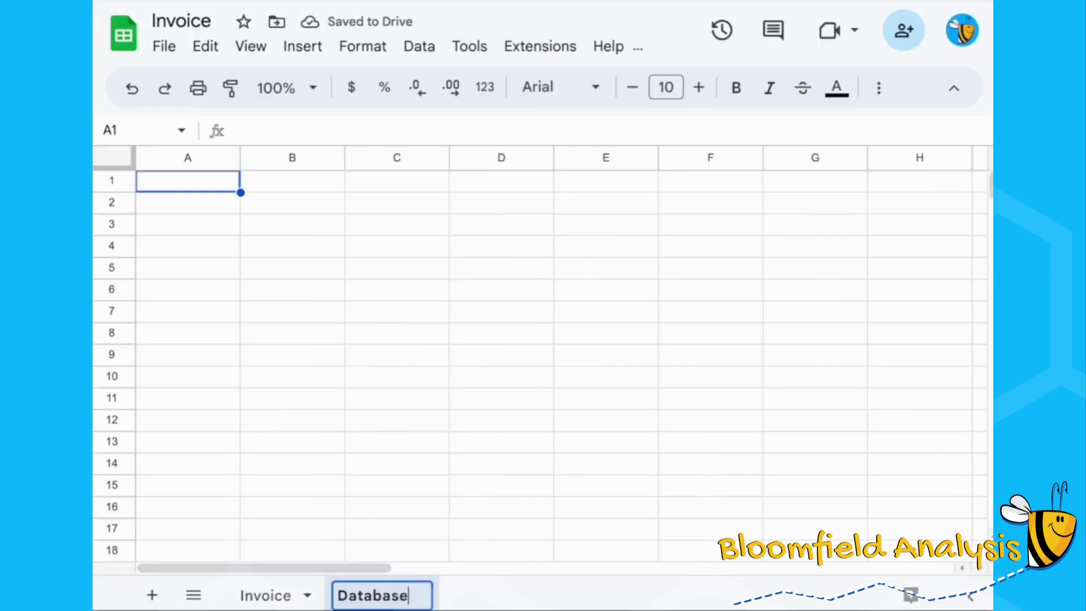
key(Return)
click(352, 255)
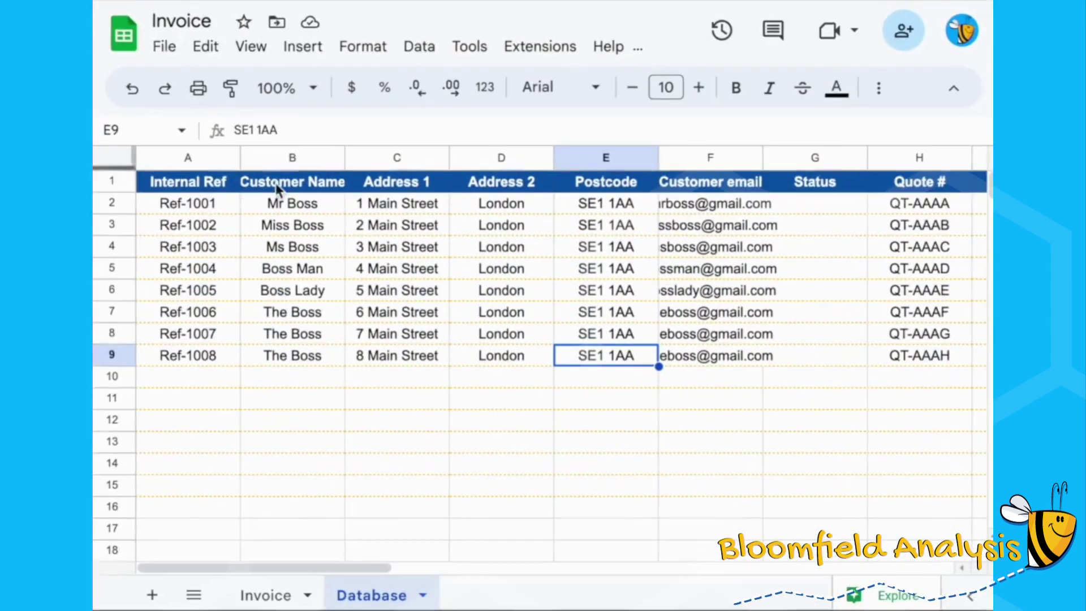
Review the Database columns from Internal Ref to Invoice Date, fitting the Customer email column's width to its contents
drag(196, 184, 206, 353)
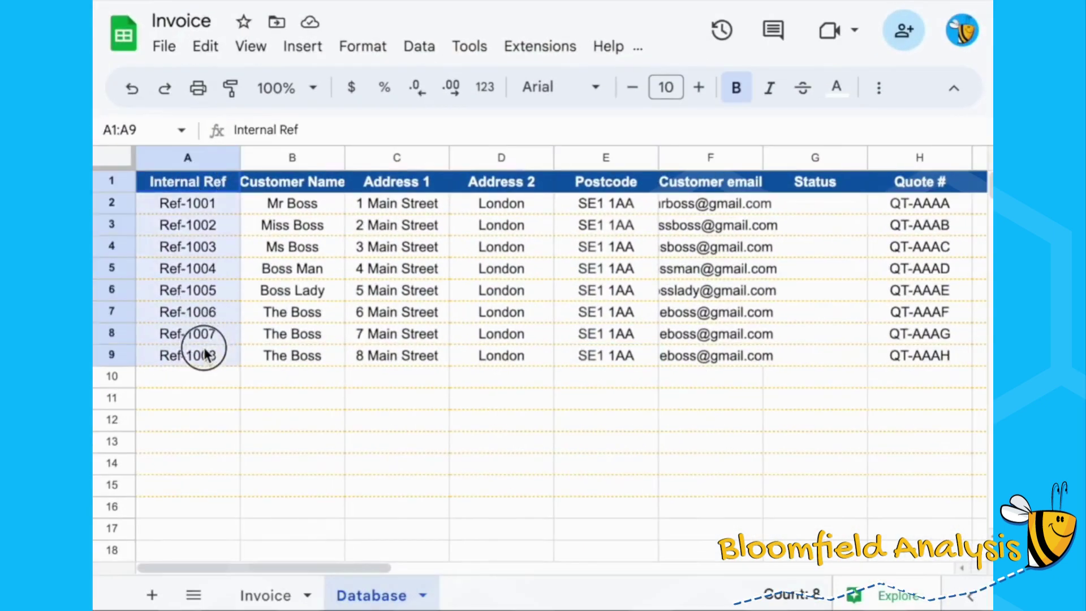
click(310, 182)
click(397, 178)
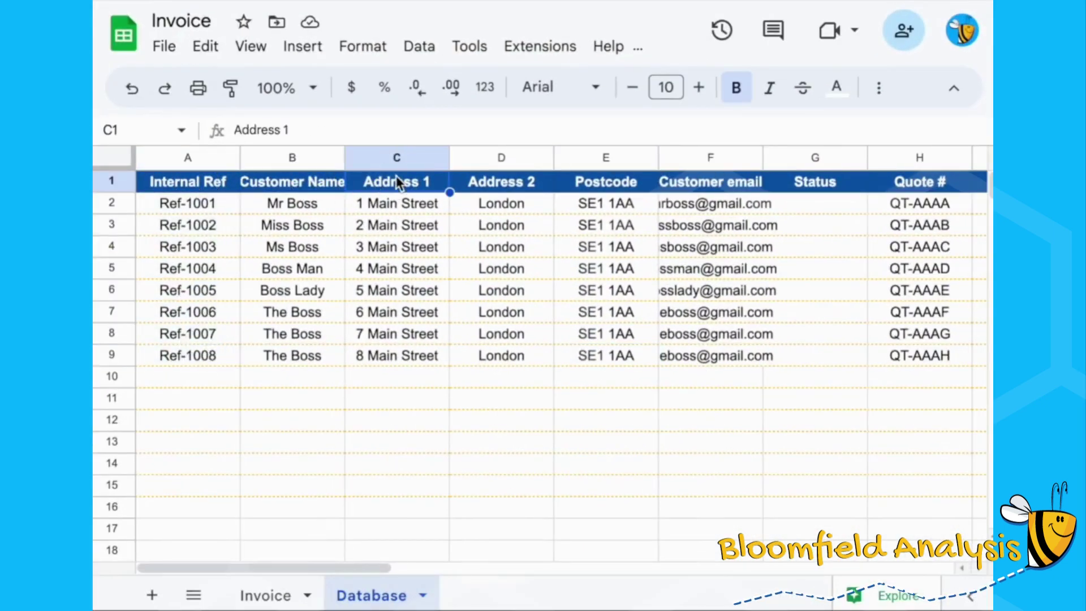
key(Right)
click(606, 182)
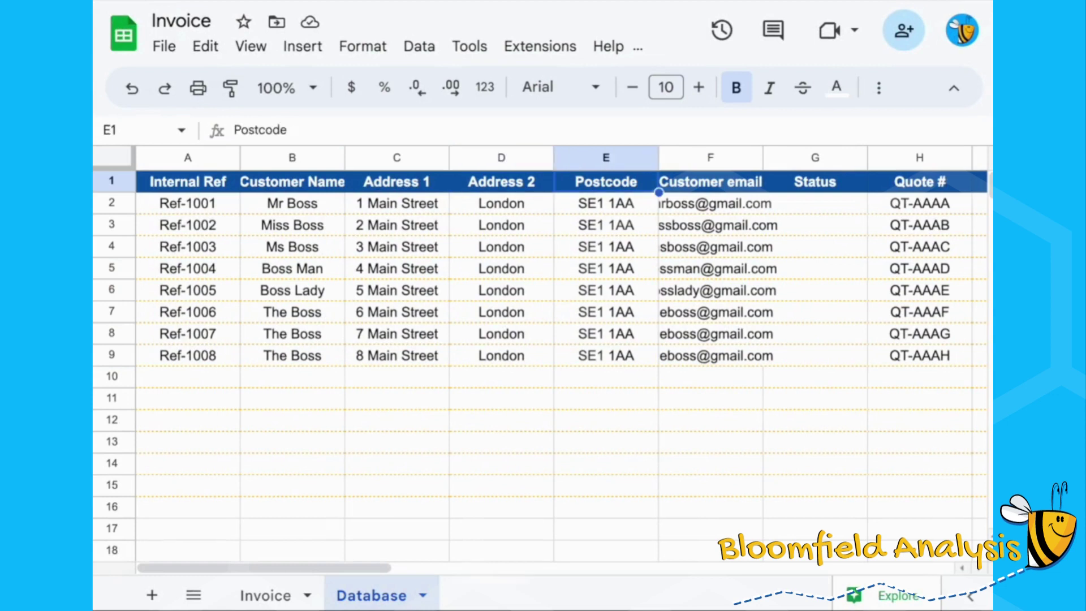
key(Right)
double_click(762, 157)
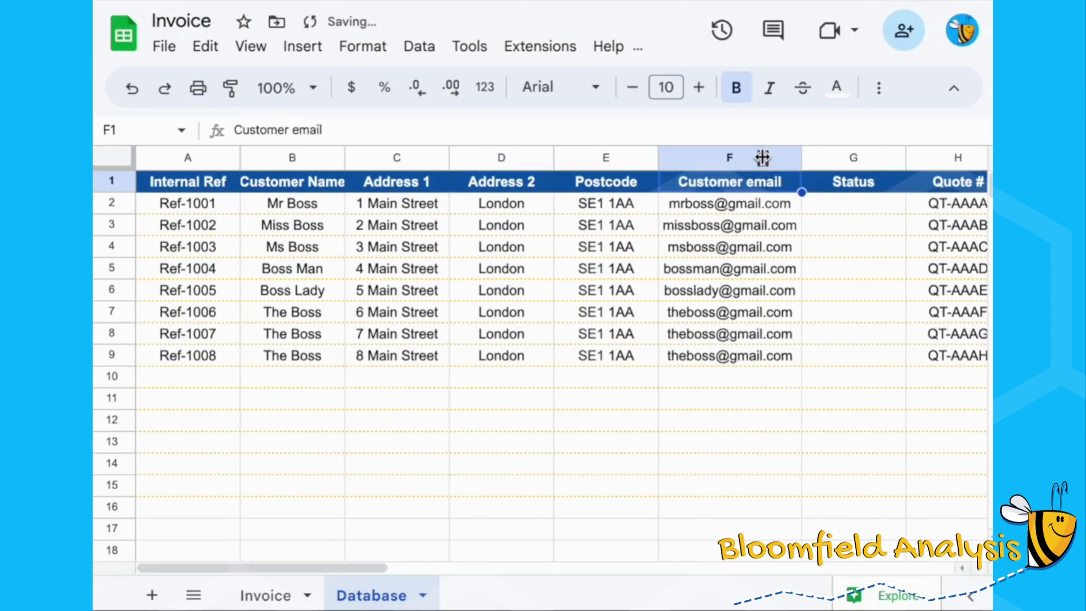
drag(214, 181, 722, 359)
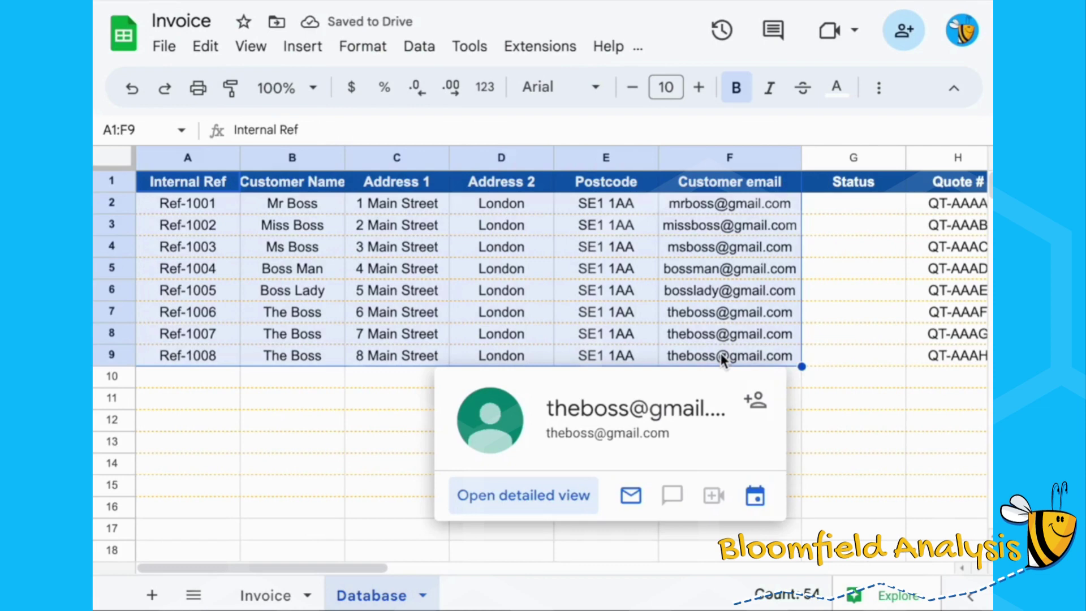
drag(829, 199, 831, 353)
scroll(831, 351, right, 5)
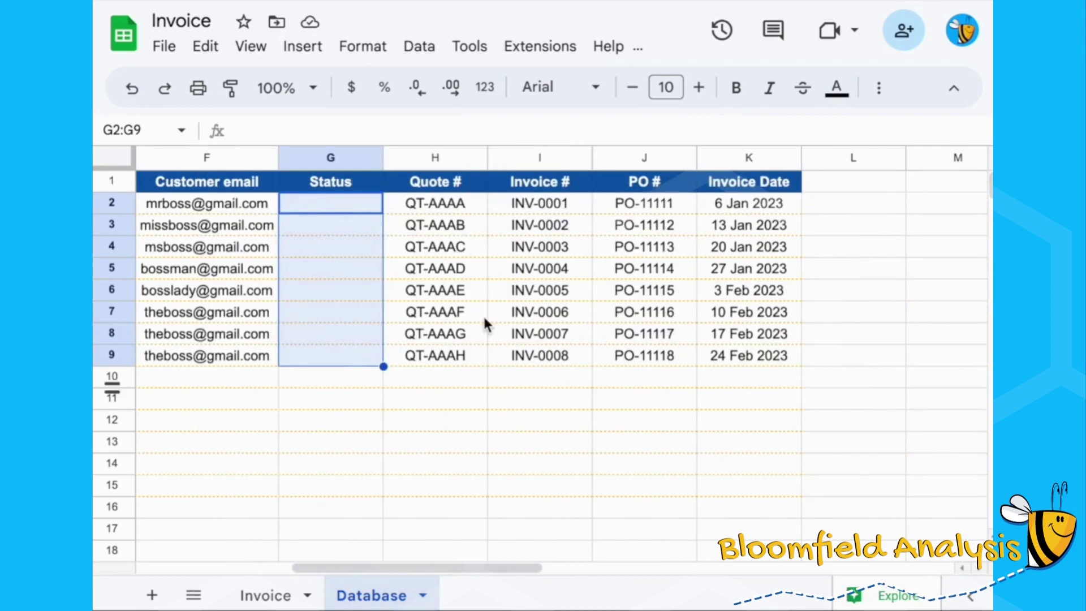
scroll(485, 316, left, 4)
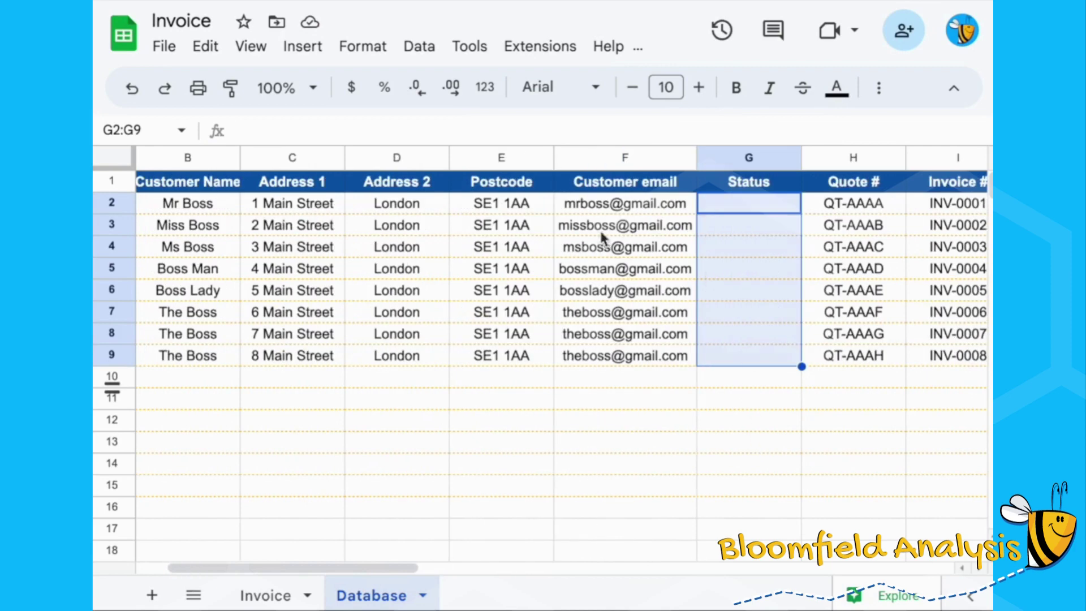
Add a dropdown data validation rule to the Status column cells G2:G1000
click(746, 175)
key(Down)
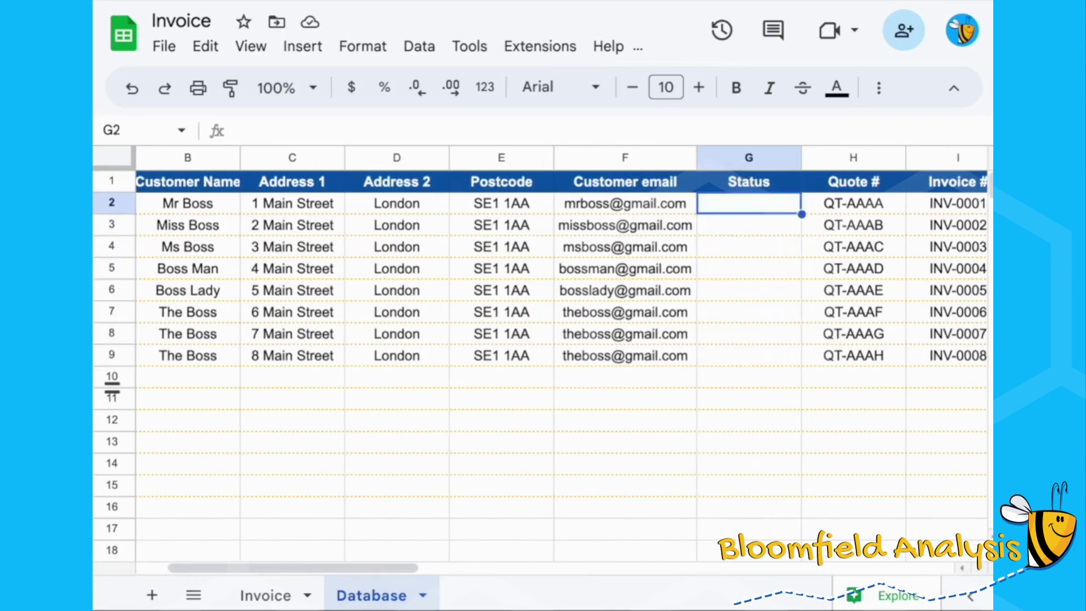
key(ctrl+shift+Down)
scroll(764, 275, up, 20)
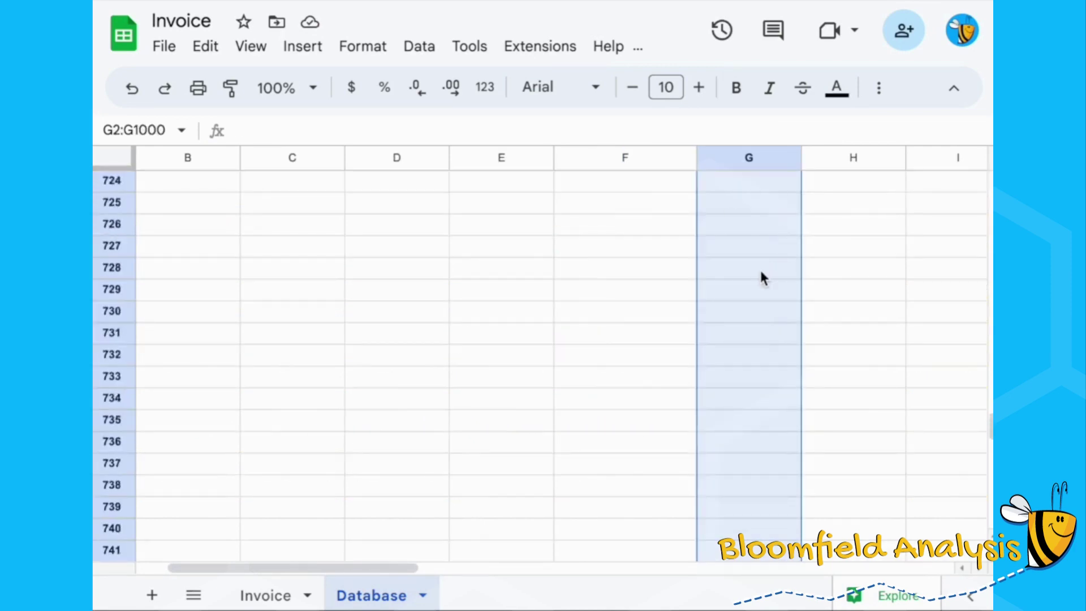
scroll(760, 274, up, 20)
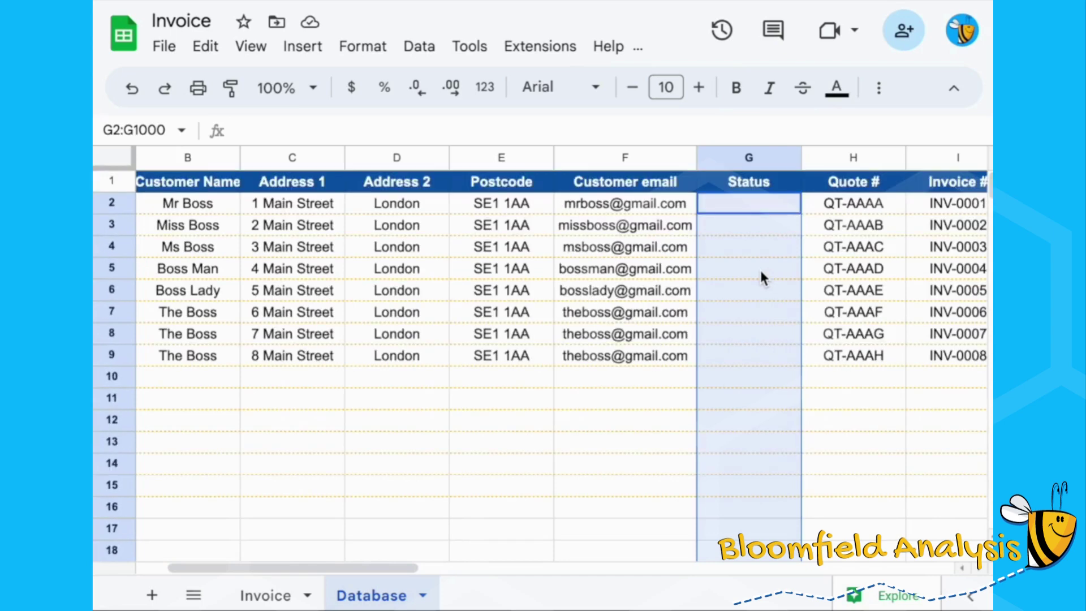
click(420, 48)
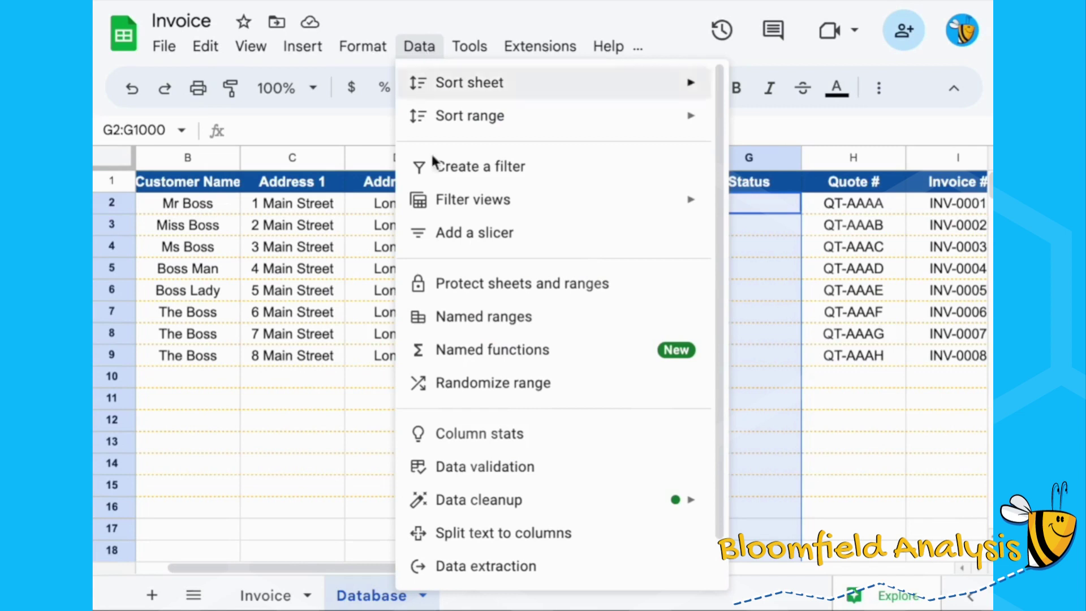
click(505, 467)
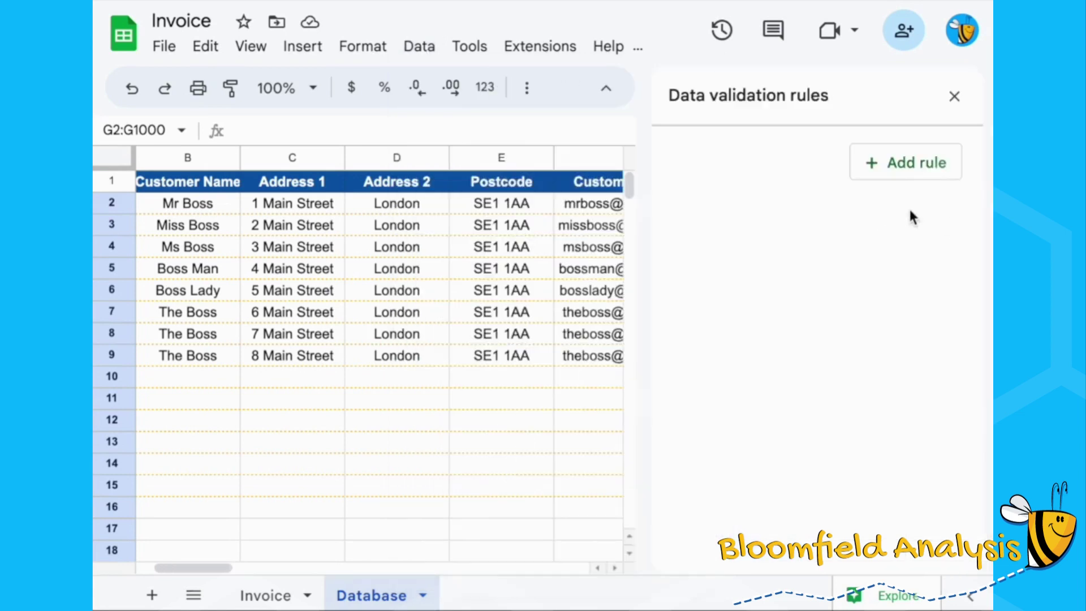
click(887, 175)
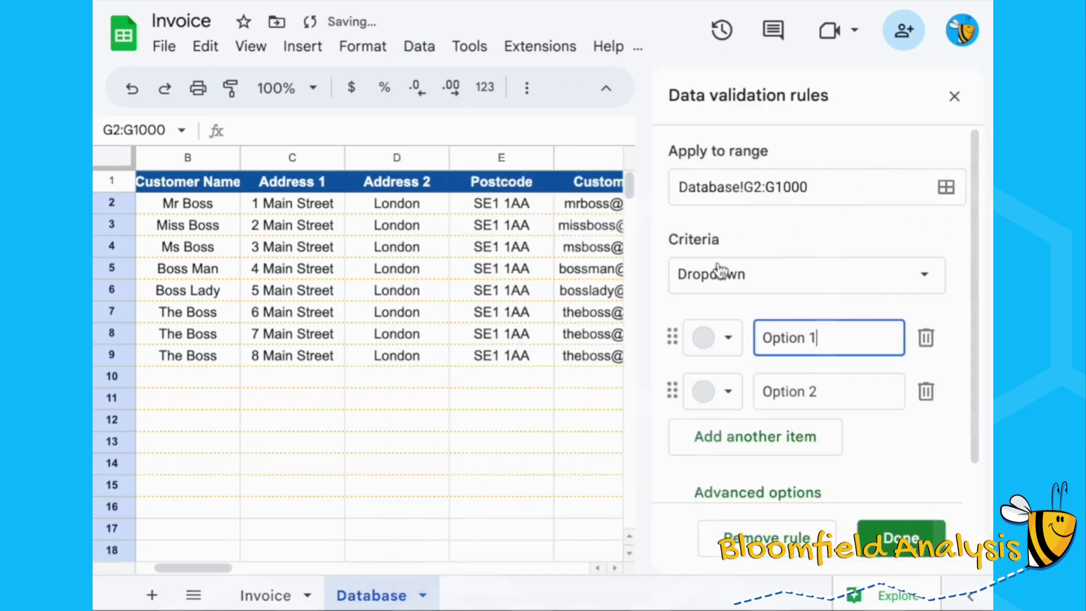
Define the dropdown options Quote, In Progress, Invoice and Paid, and save the validation rule
triple_click(811, 337)
text(Quote)
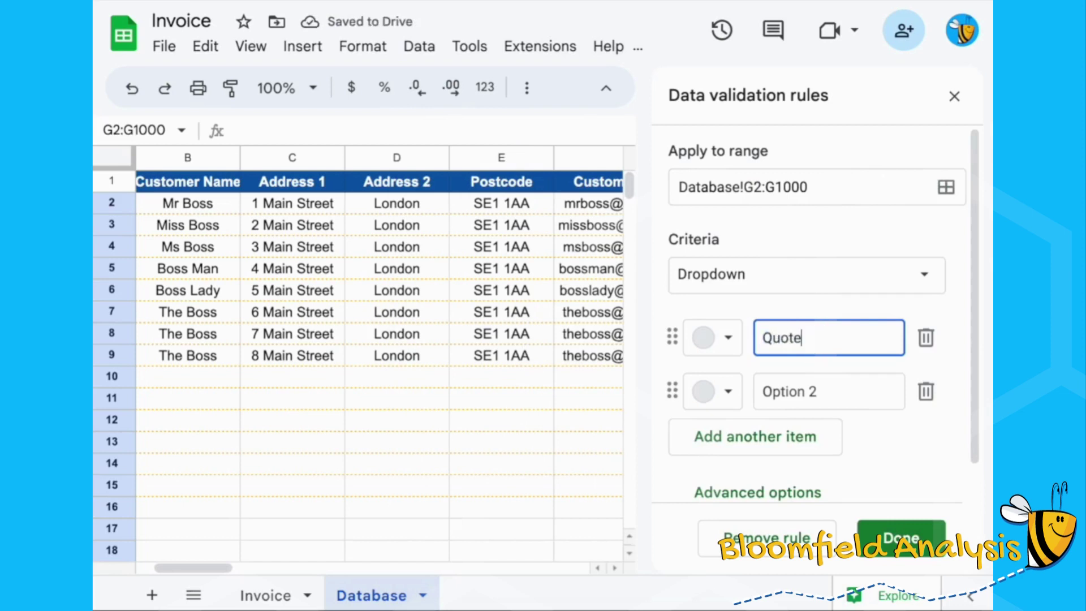
key(Return)
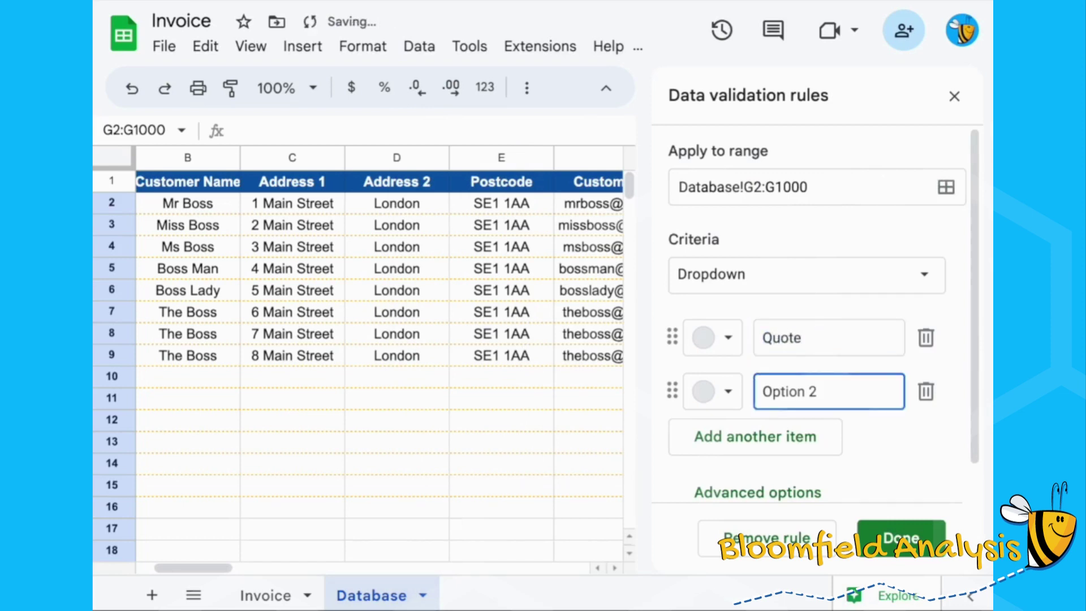
key(BackSpace)
key(BackSpace)
key(BackSpace)
key(BackSpace)
key(BackSpace)
key(BackSpace)
key(BackSpace)
key(BackSpace)
text(In Progress)
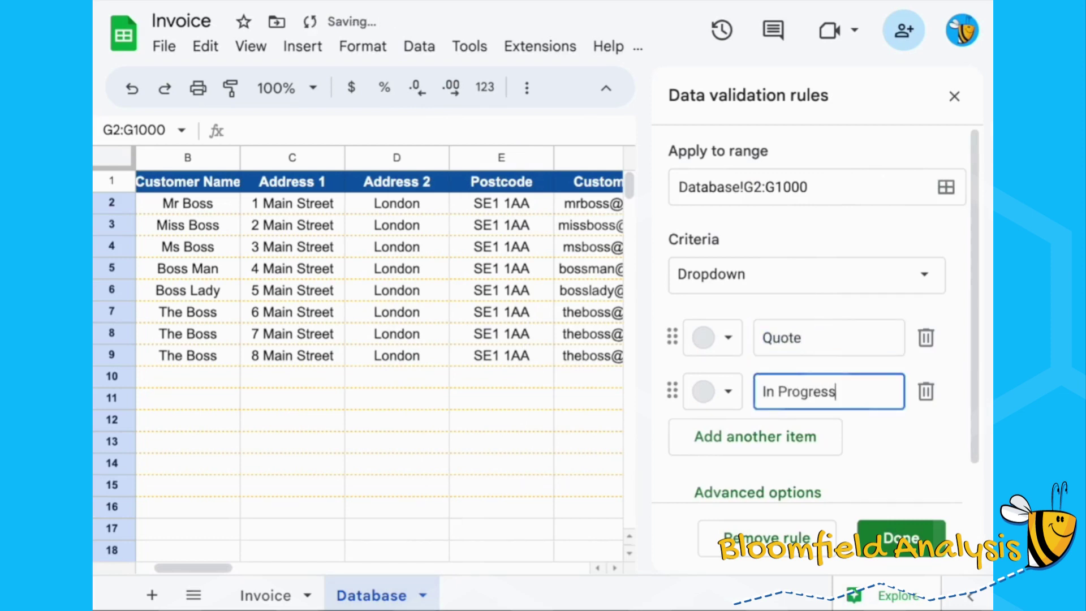
key(Return)
text(Inv)
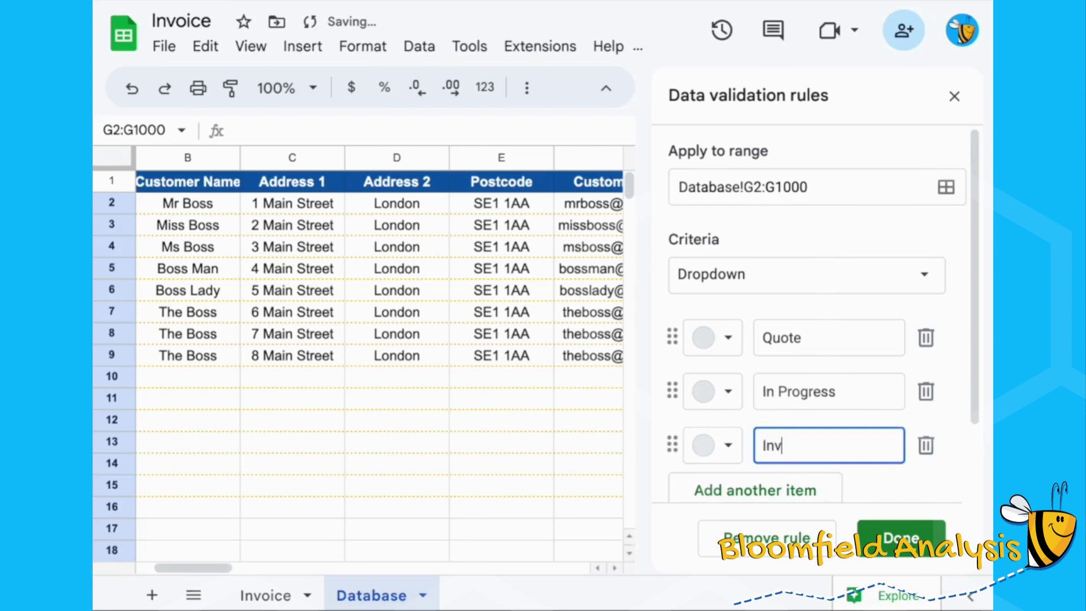
text(oice)
key(Return)
text(Paid)
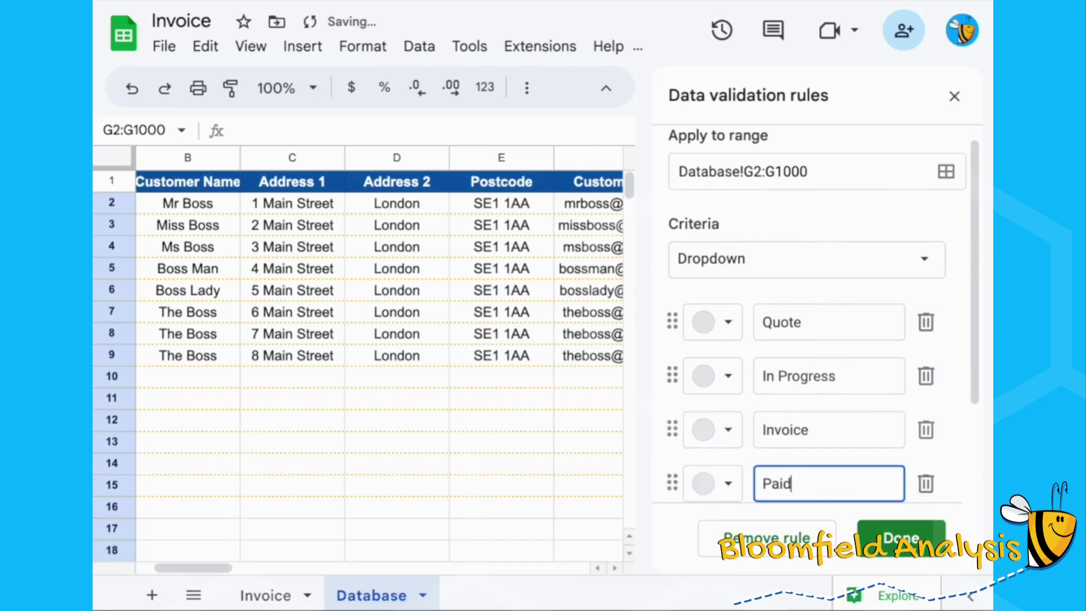
click(901, 537)
Set the Status in G2 and G3 to Quote
scroll(373, 339, right, 5)
click(365, 205)
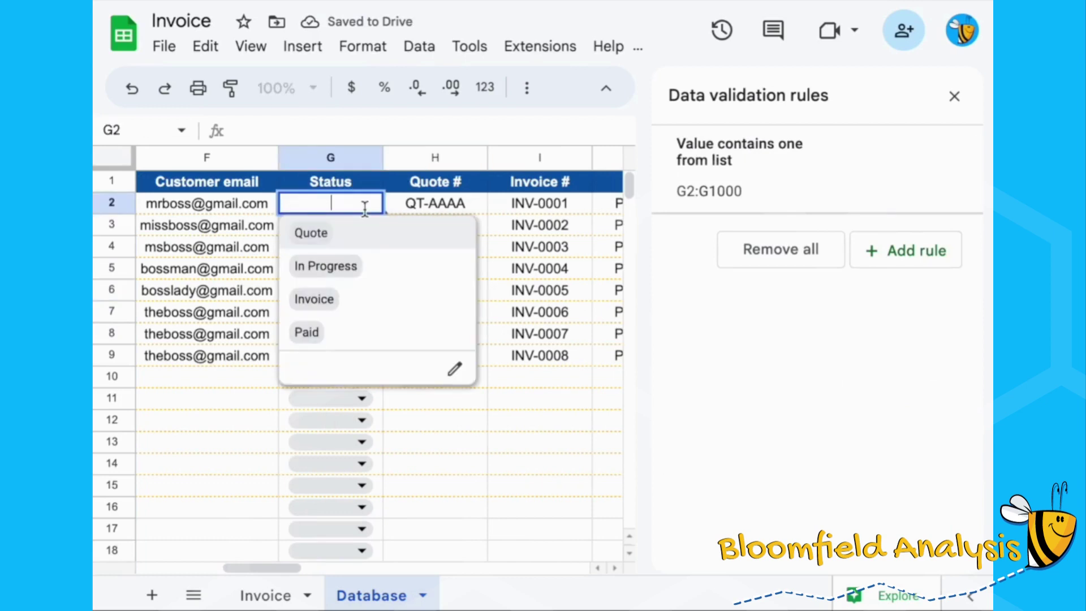
click(353, 233)
click(357, 224)
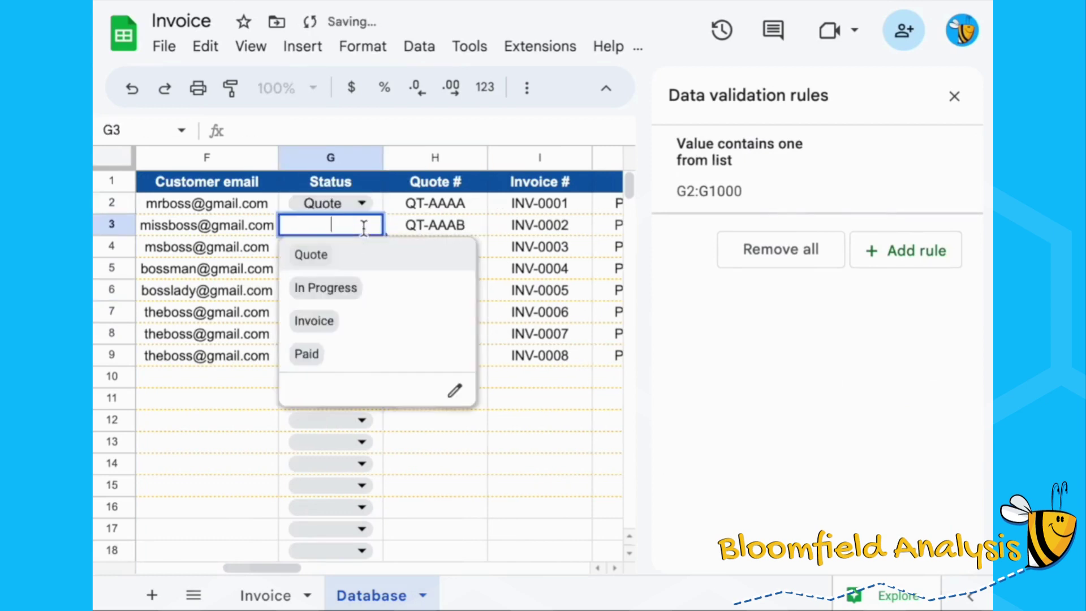
click(347, 281)
click(349, 270)
click(360, 225)
click(358, 253)
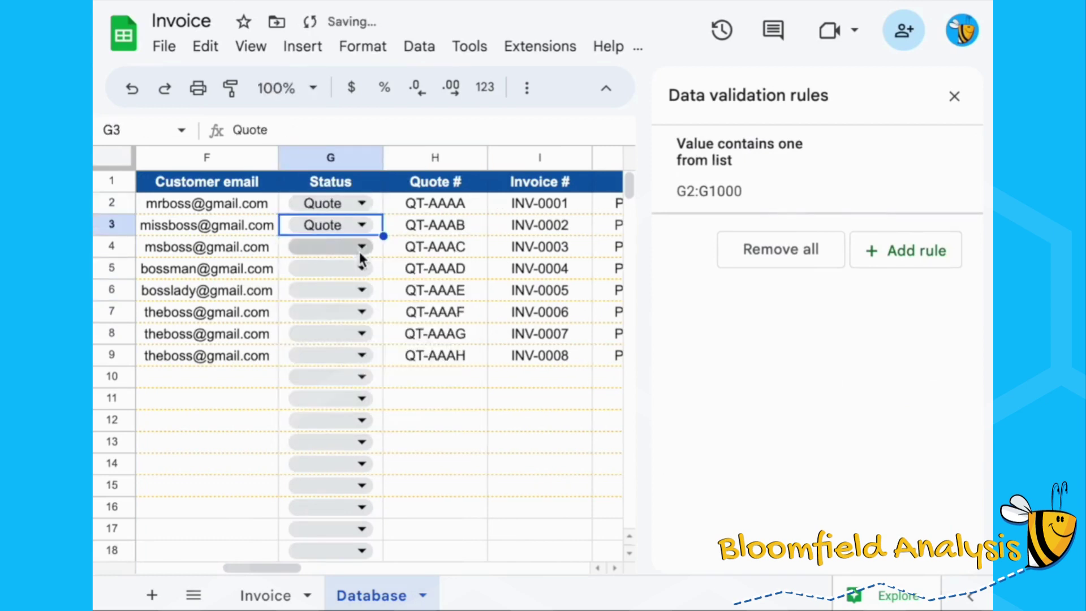
Set the Status in G4 and G5 to In Progress and in G6 and G7 to Invoice
click(359, 252)
click(346, 308)
click(365, 277)
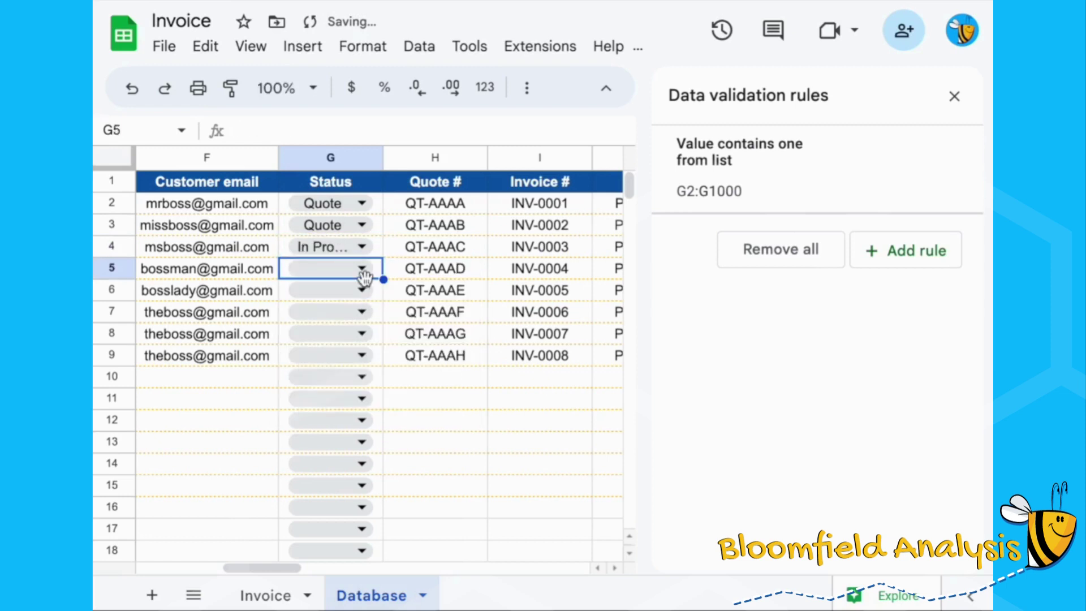
click(365, 277)
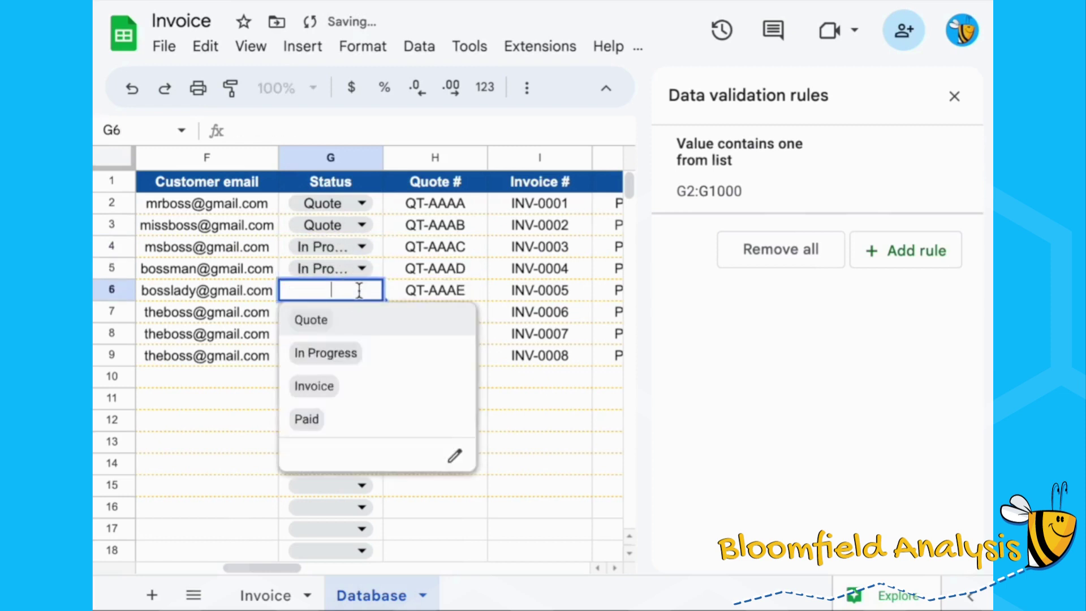
click(346, 384)
click(361, 313)
click(356, 405)
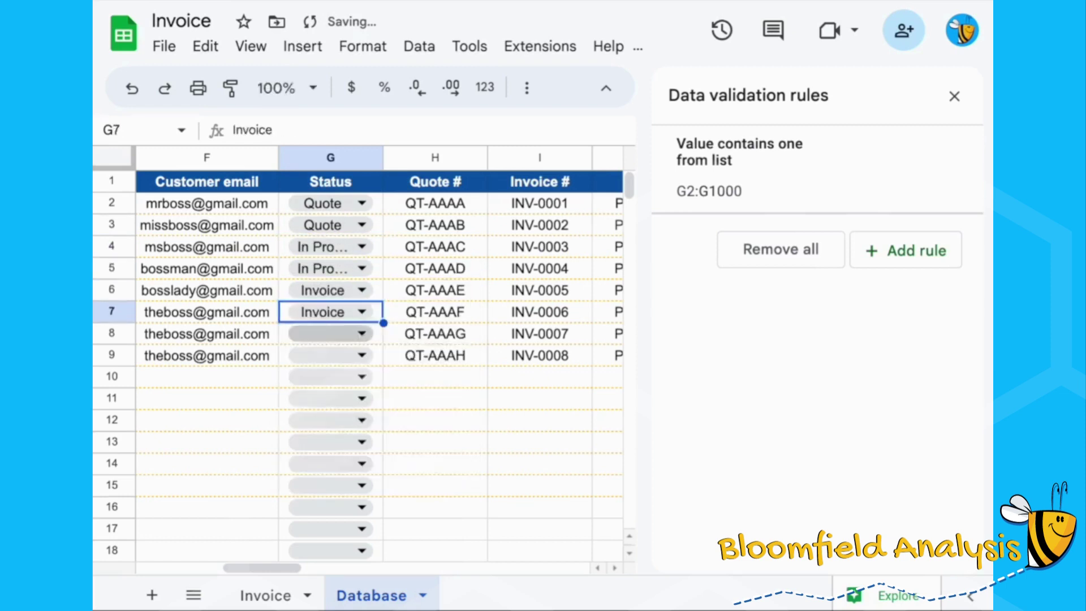
Set the Status in G8 and G9 to Paid
click(361, 334)
click(339, 462)
click(362, 355)
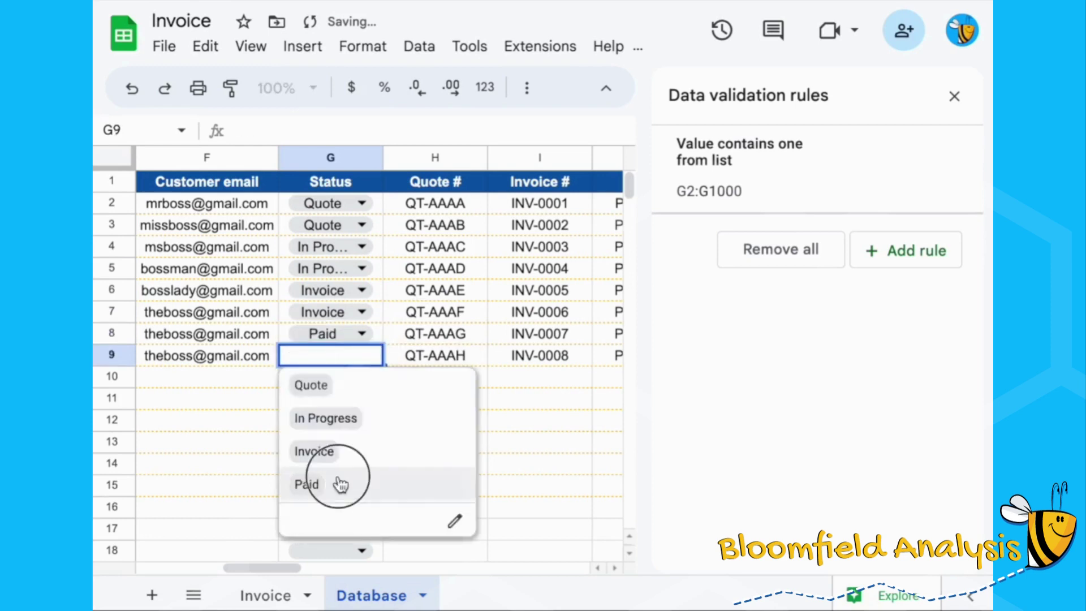
click(341, 482)
Fit the width of the Status column G to its contents
click(257, 202)
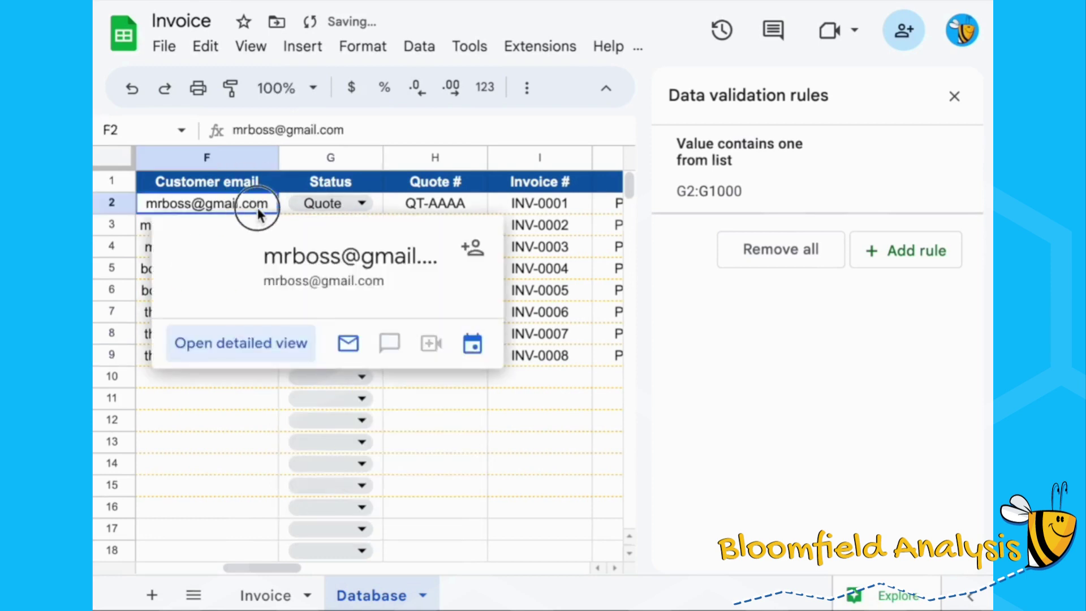
click(493, 374)
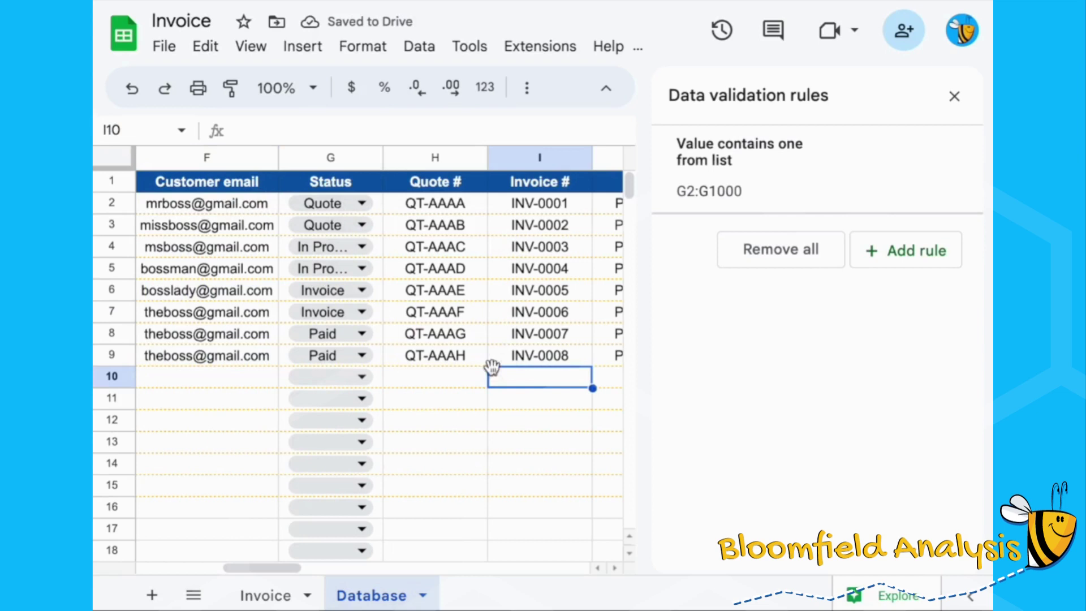
double_click(384, 159)
click(392, 199)
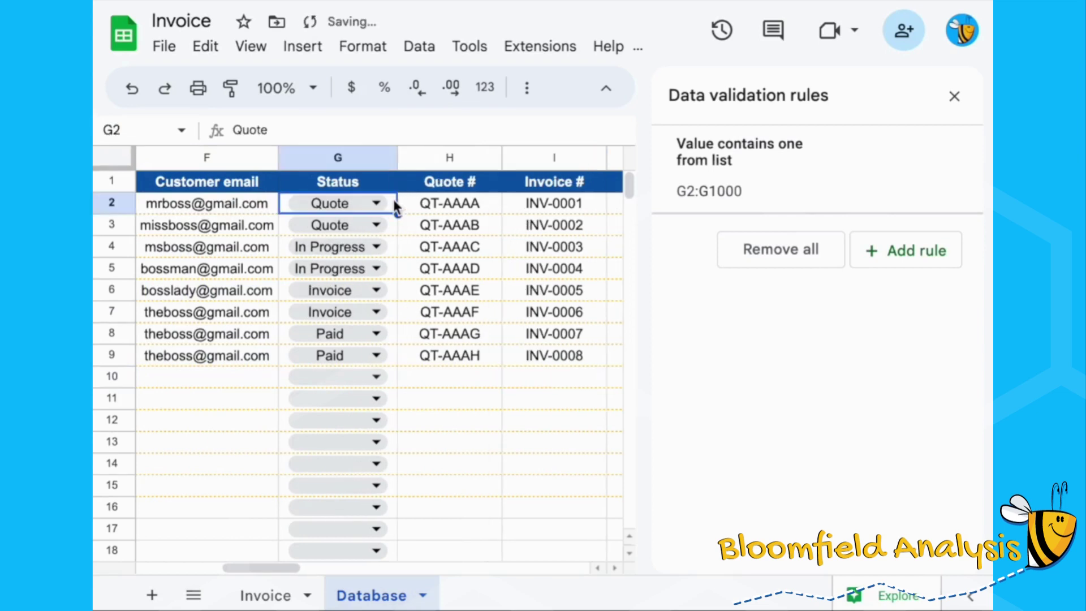
Open the dropdown validation rule for Status cells G2:G1000 and view its advanced options
key(ctrl+shift+Down)
key(ctrl+shift+Down)
click(735, 166)
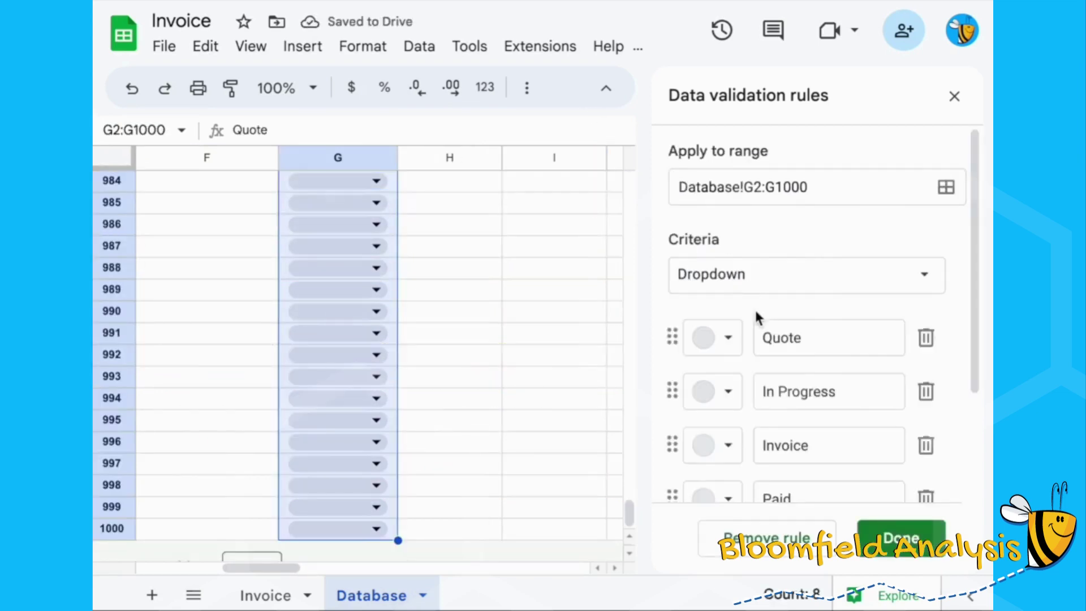
scroll(757, 316, down, 2)
scroll(763, 328, down, 1)
click(747, 455)
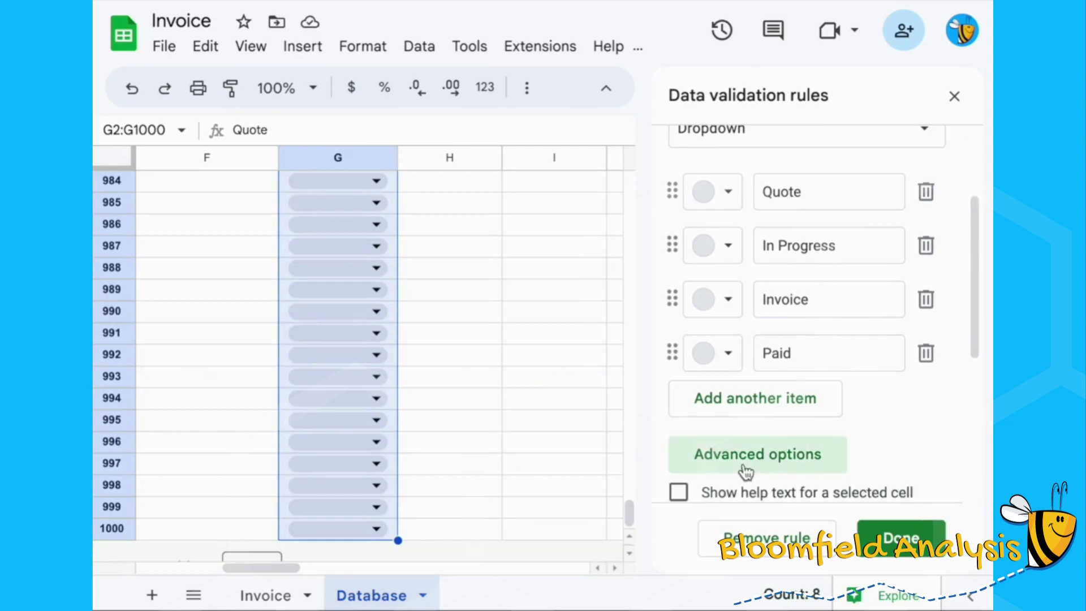
scroll(746, 452, down, 5)
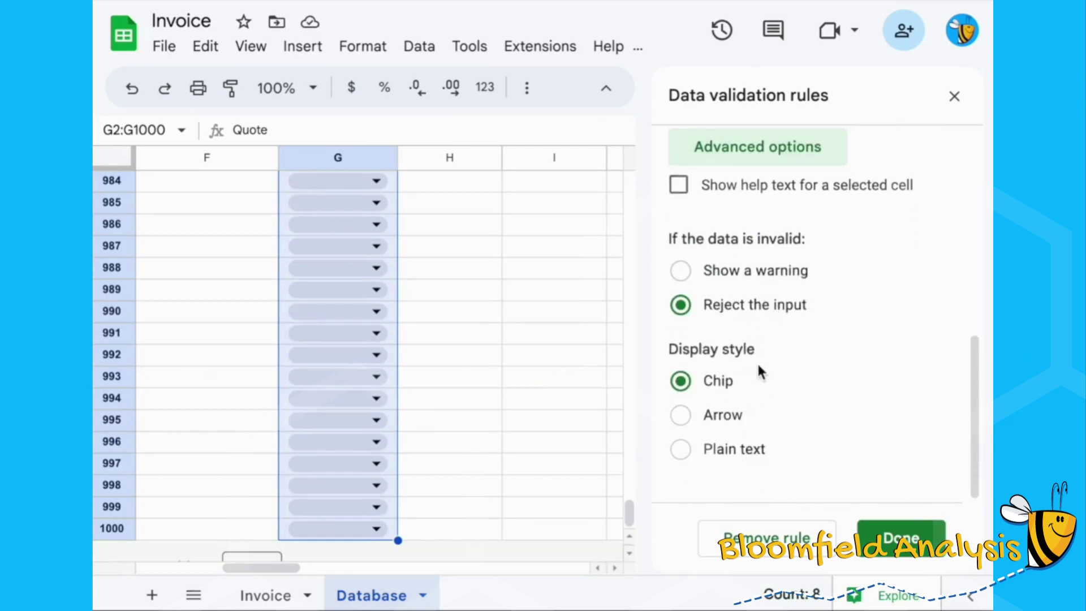
Preview the Arrow and Plain text display styles for the Status dropdowns and restore the Chip style
click(718, 416)
click(720, 450)
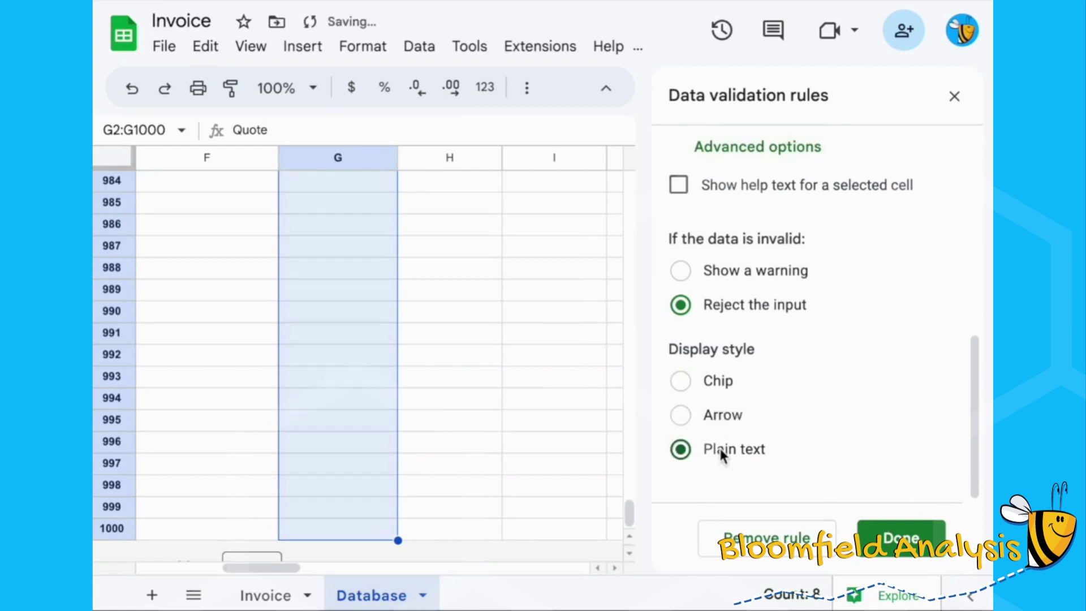
click(714, 380)
Review the Status column, the rule's dropdown items and its invalid-data setting, and finish the validation rule
scroll(811, 374, up, 5)
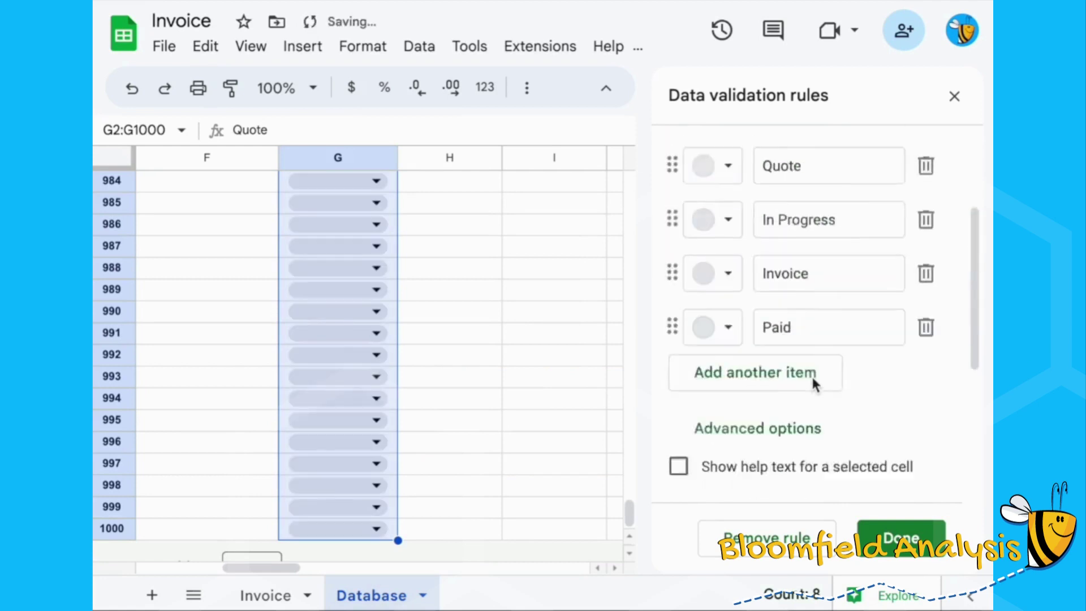
scroll(301, 262, up, 15)
scroll(302, 262, left, 1)
scroll(302, 262, up, 20)
scroll(302, 262, left, 2)
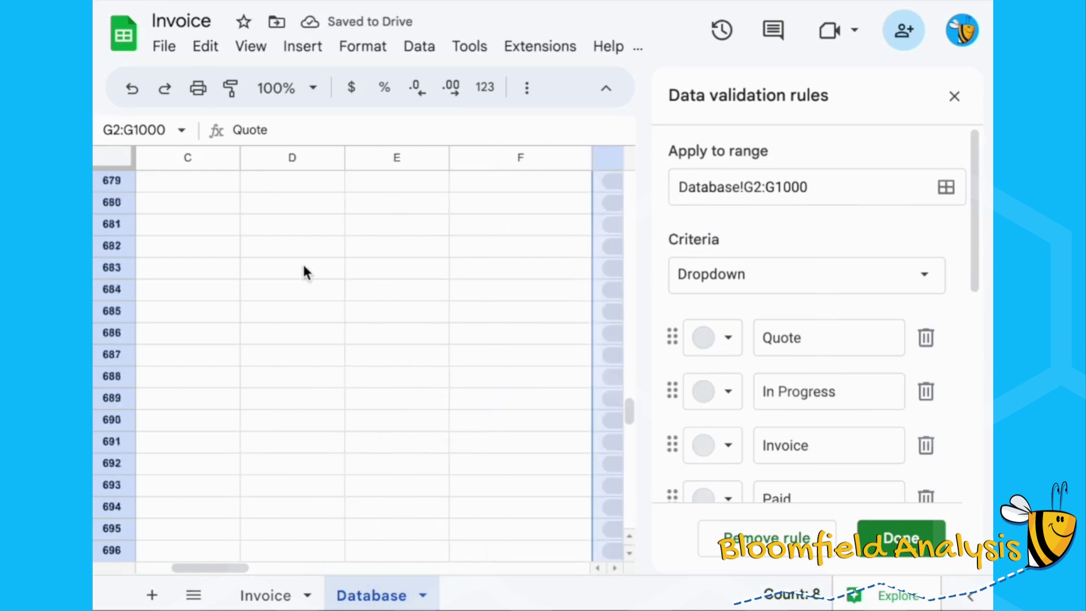
scroll(303, 265, up, 20)
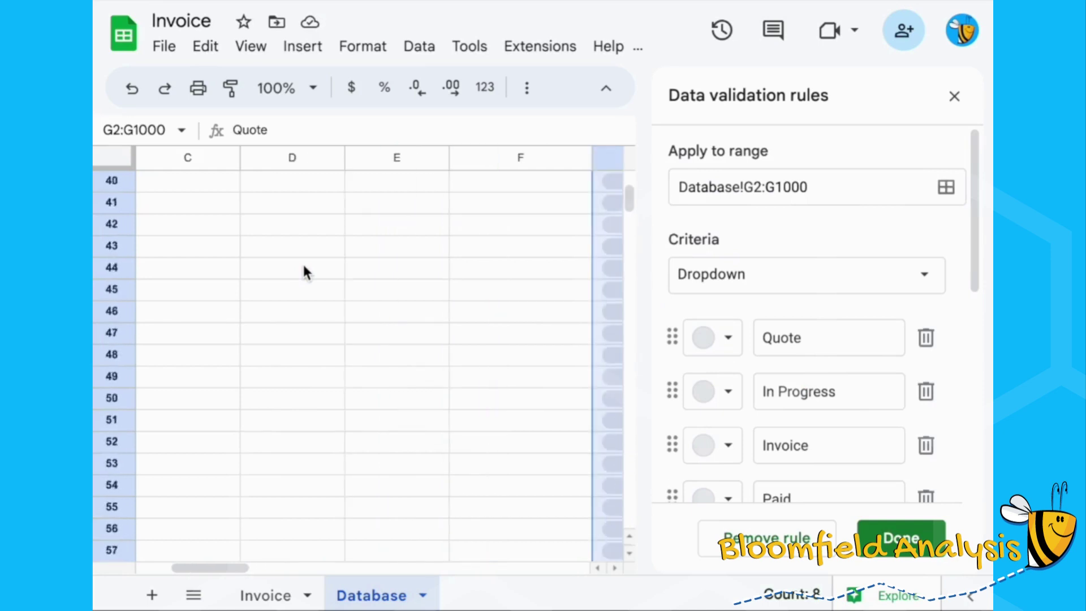
scroll(303, 266, right, 4)
scroll(303, 271, left, 1)
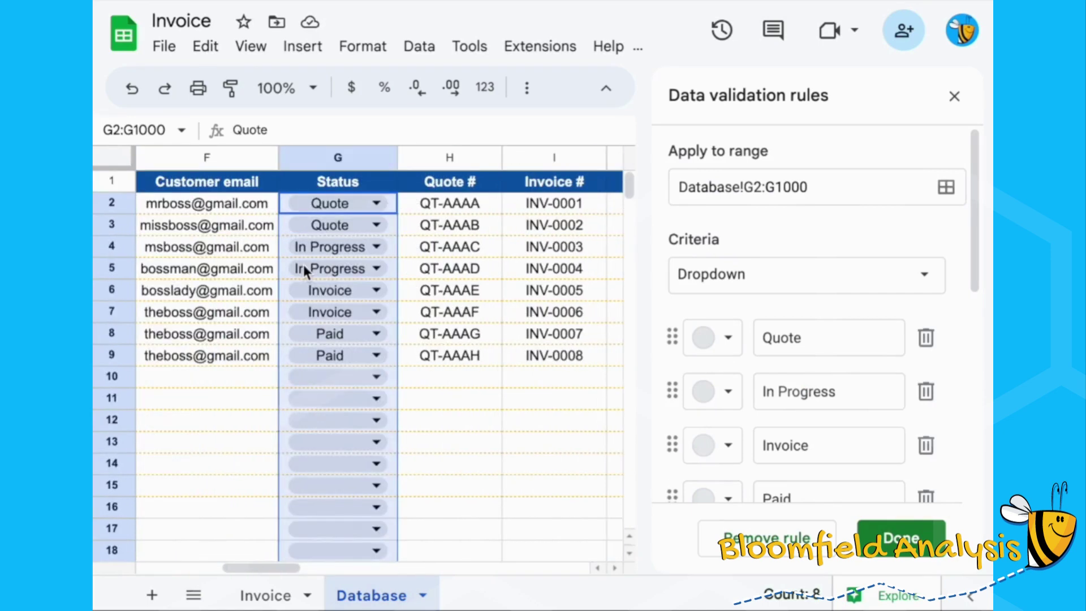
scroll(851, 356, down, 4)
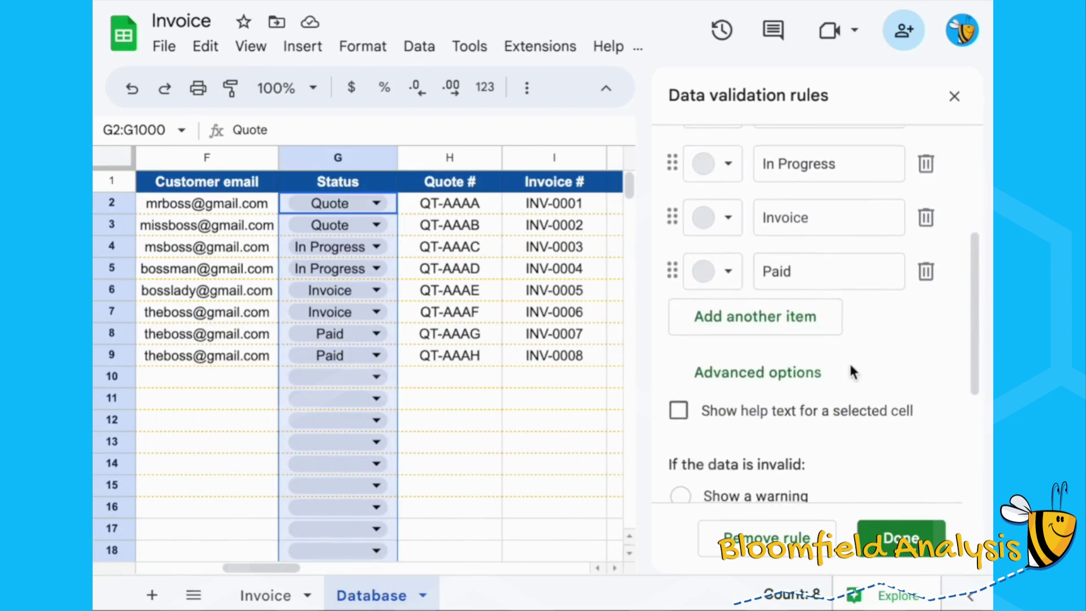
scroll(828, 396, down, 3)
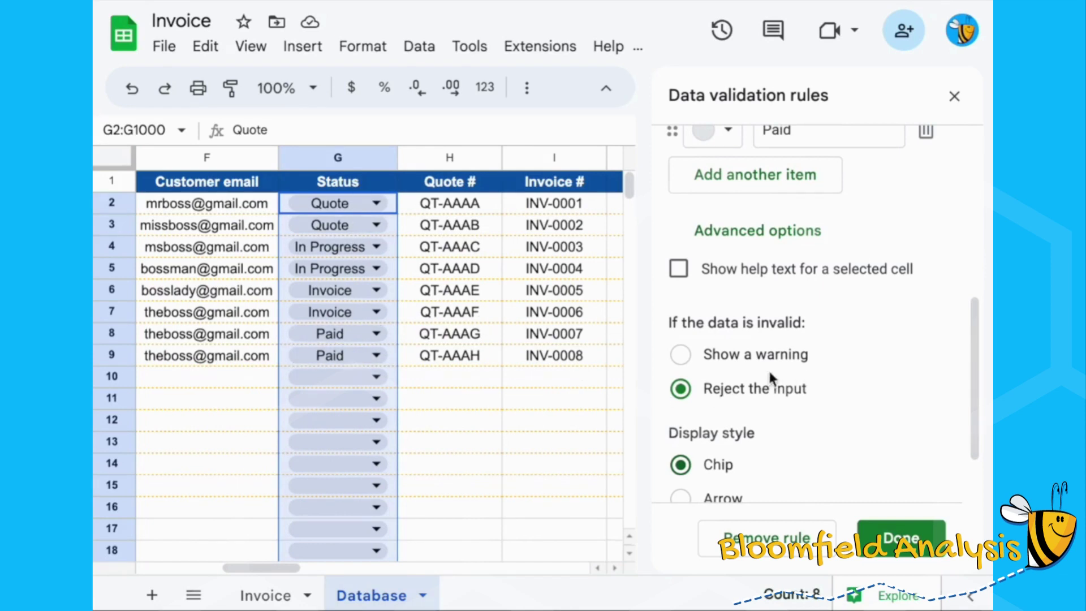
scroll(770, 375, up, 4)
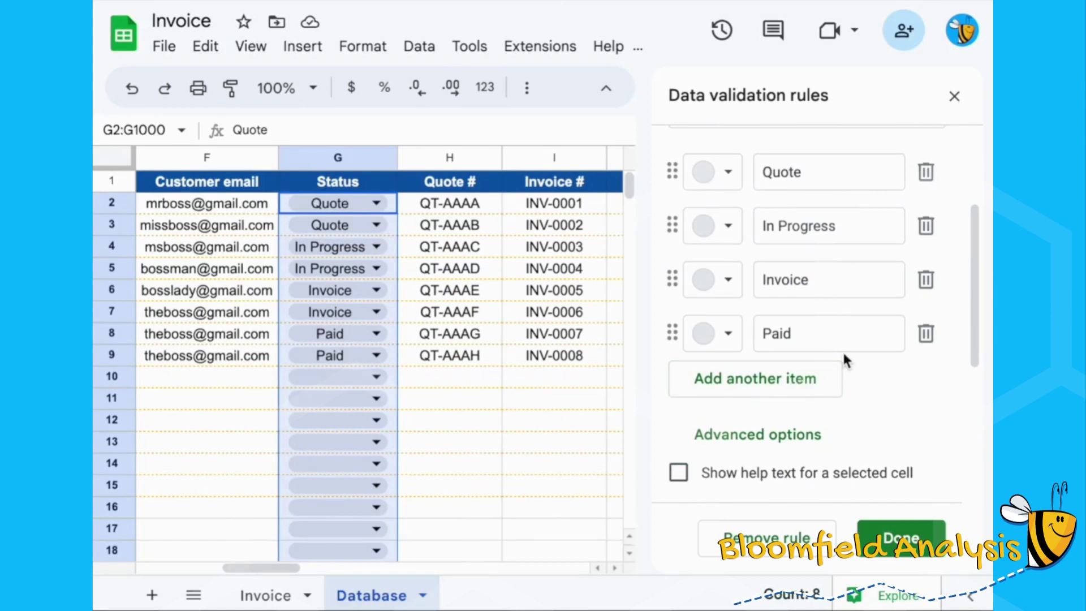
click(902, 532)
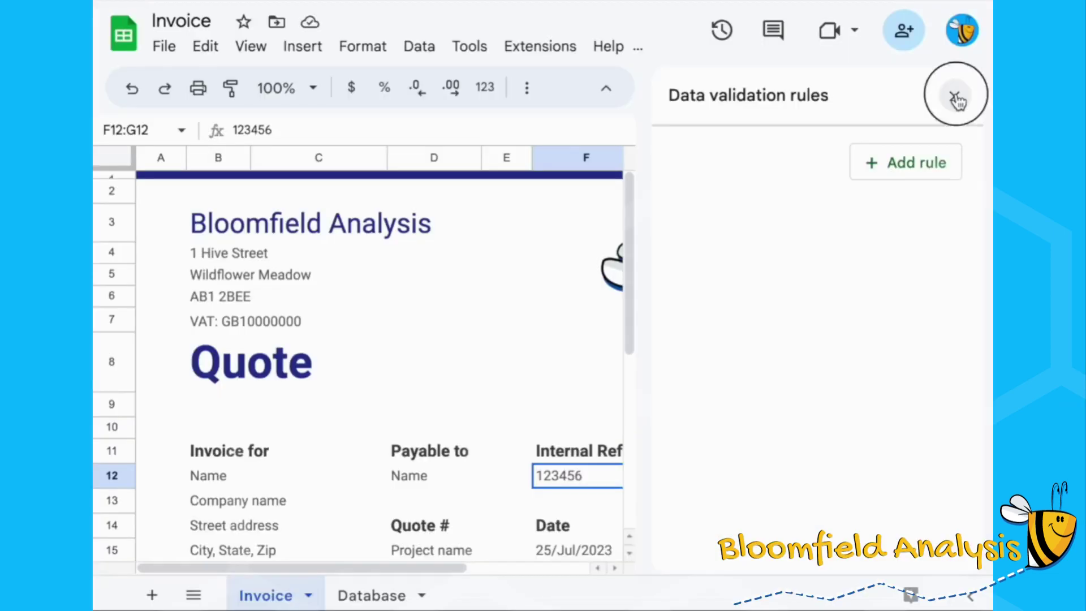
click(941, 92)
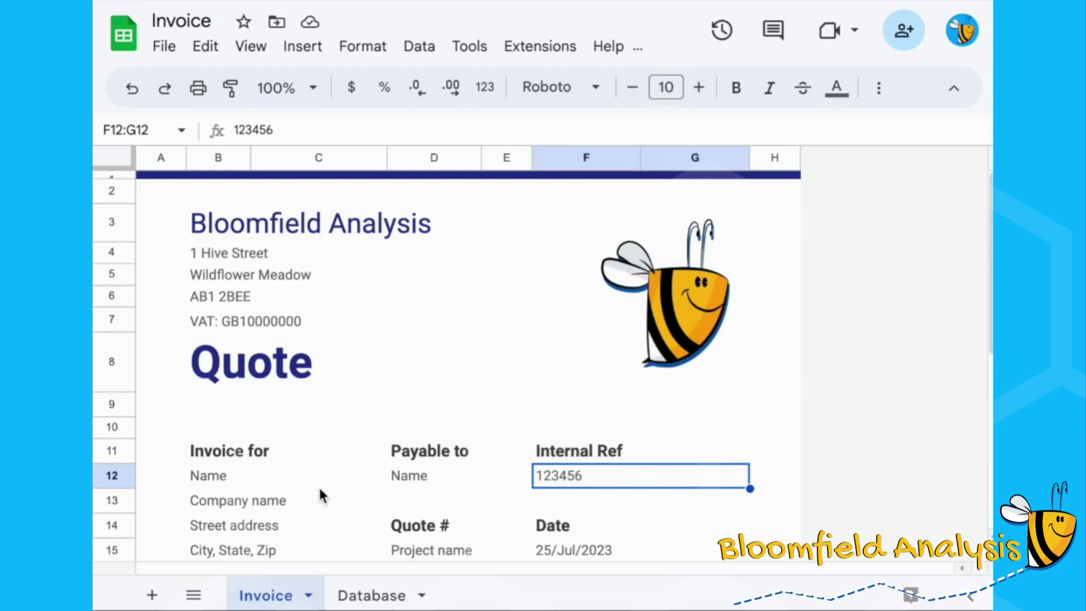
Replace the Internal Ref value on the Invoice sheet with the first record's reference copied from Database cell A2
scroll(321, 496, down, 1)
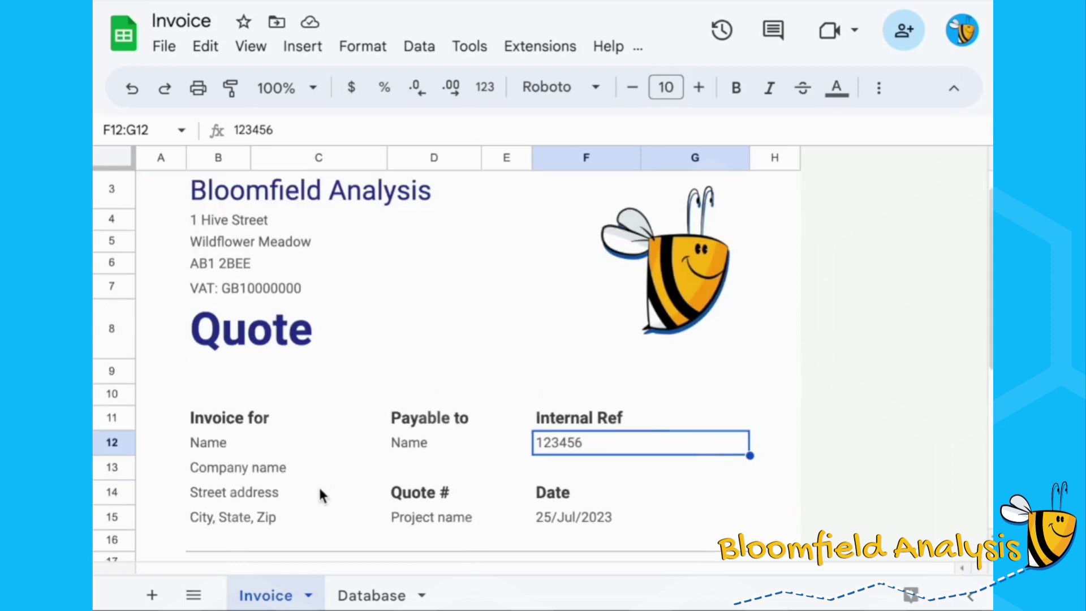
click(366, 594)
click(209, 209)
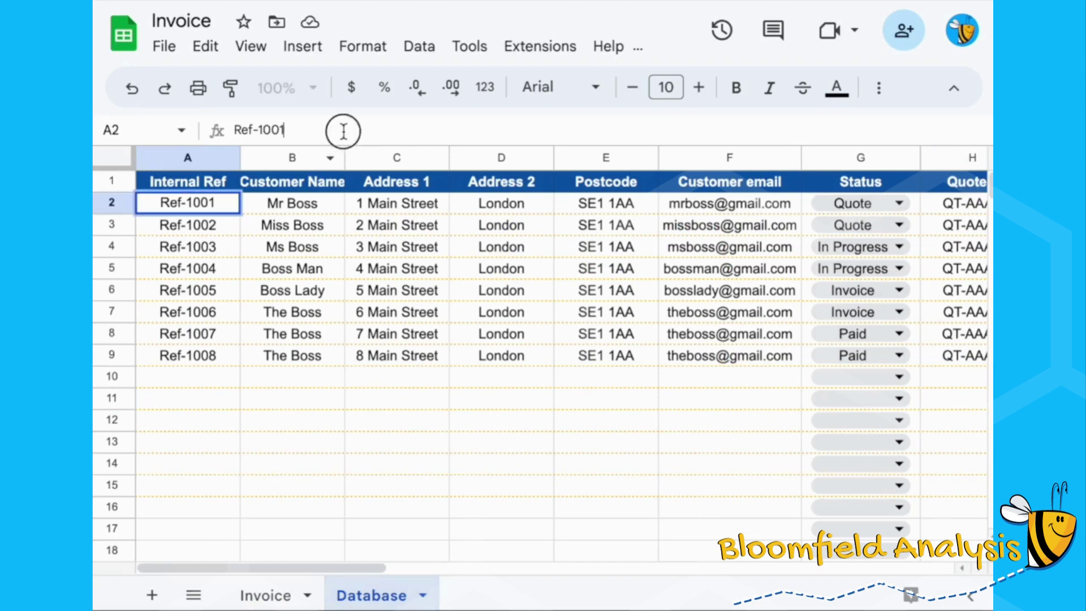
drag(344, 131, 96, 130)
key(ctrl+c)
key(Return)
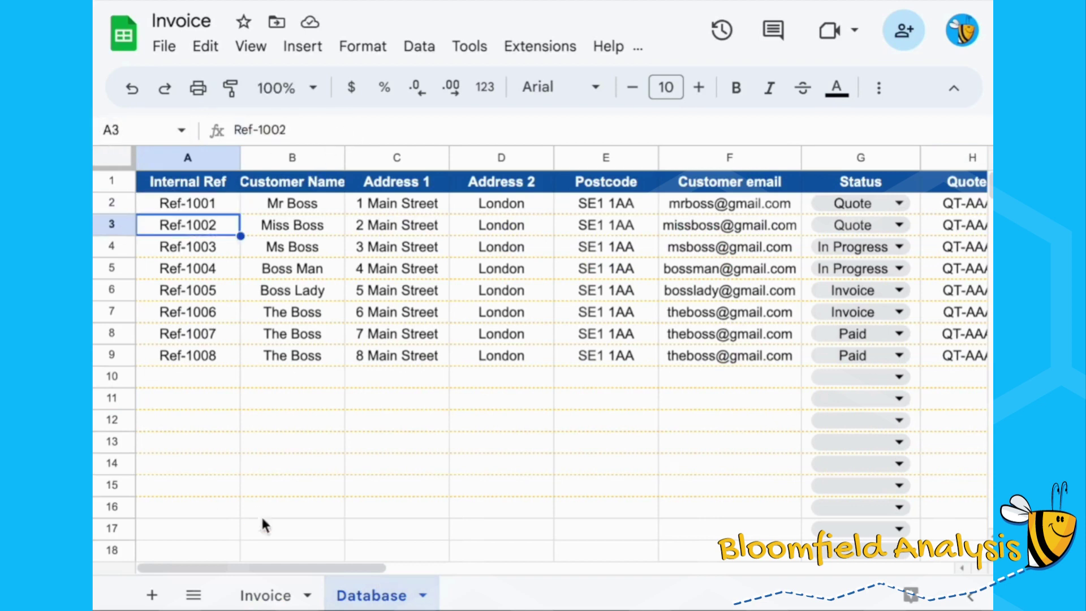
click(277, 593)
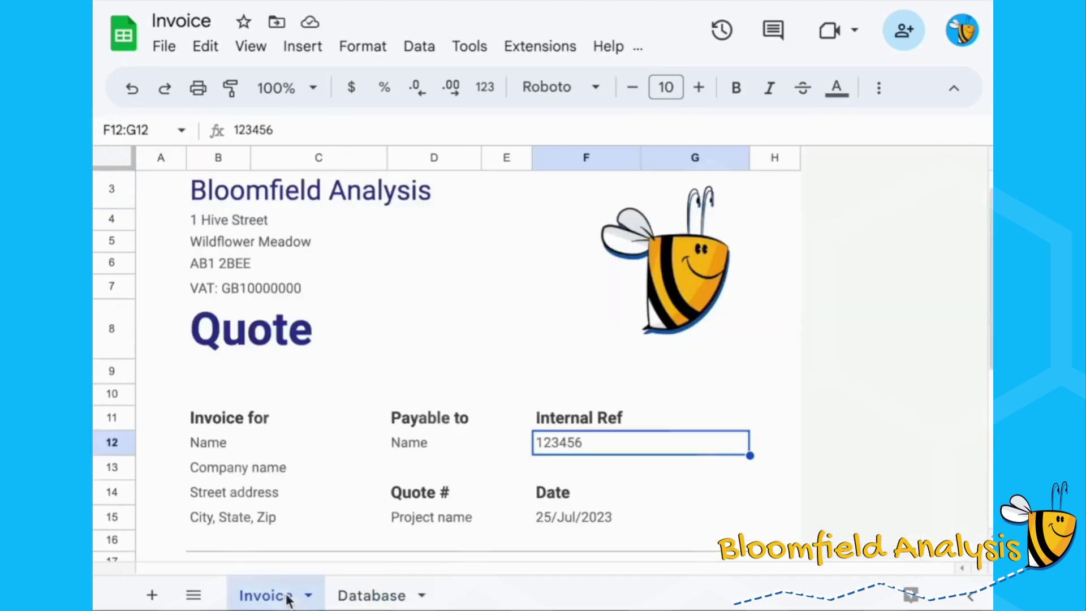
double_click(265, 130)
key(ctrl+v)
key(Return)
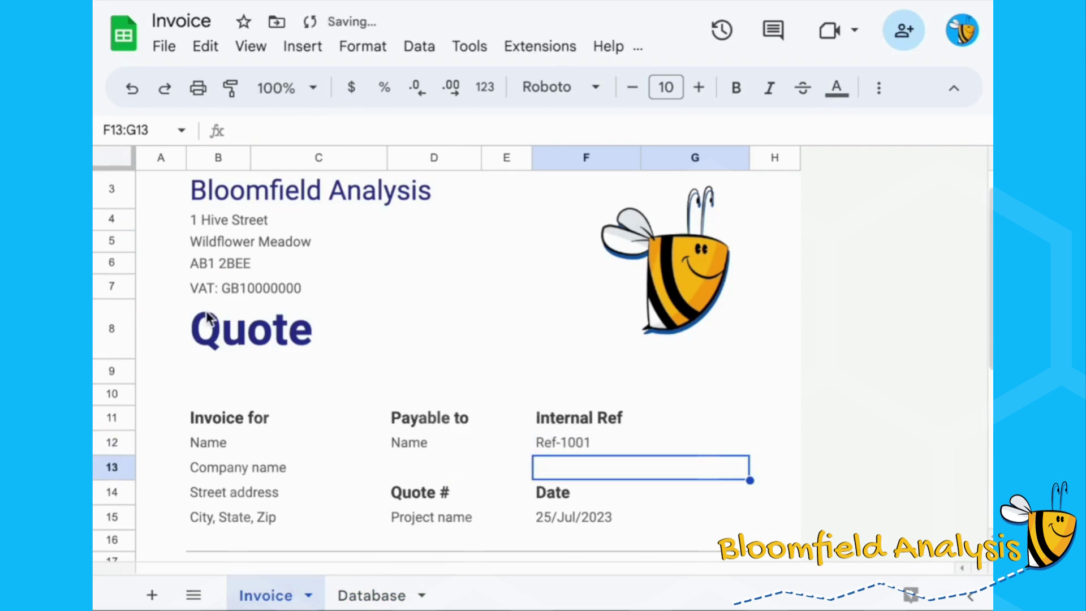
Compare the first Database record with the customer, payee and quote fields in B12:E15 of the Invoice sheet
click(548, 449)
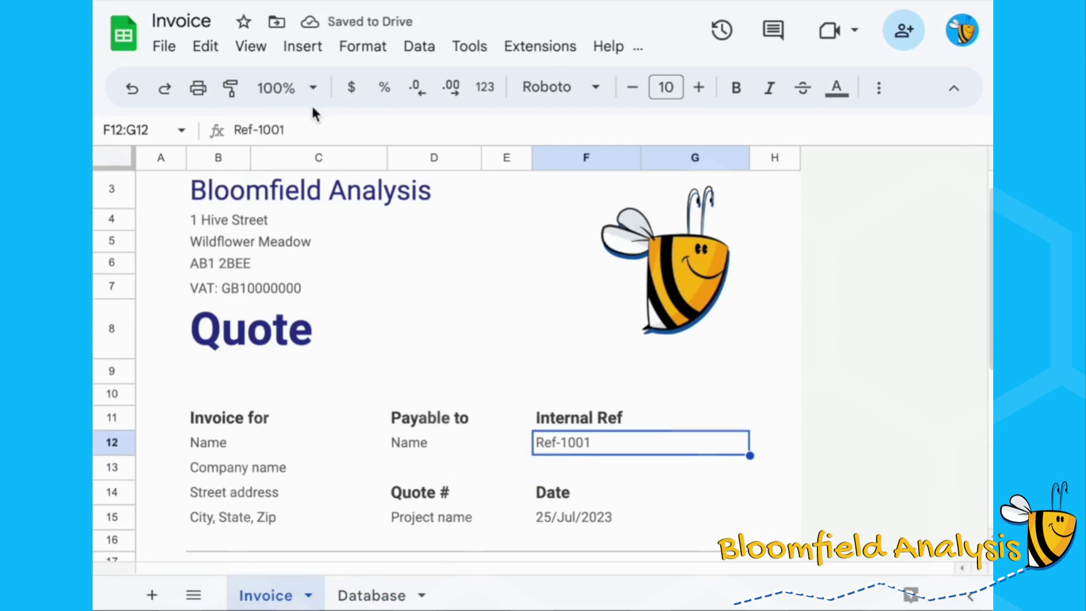
click(374, 595)
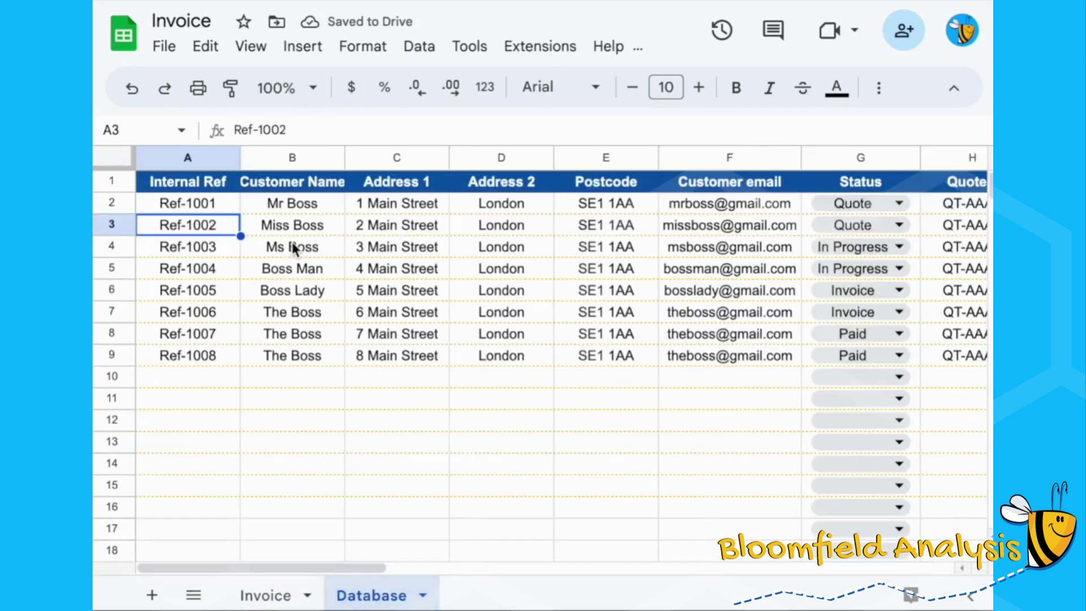
click(219, 206)
click(268, 596)
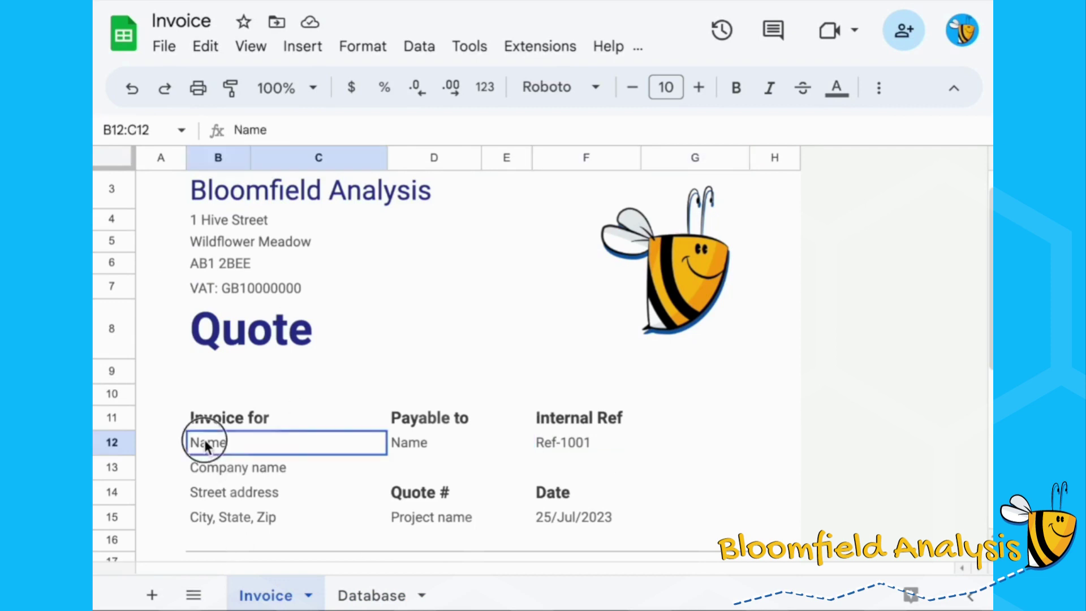
drag(209, 441, 450, 521)
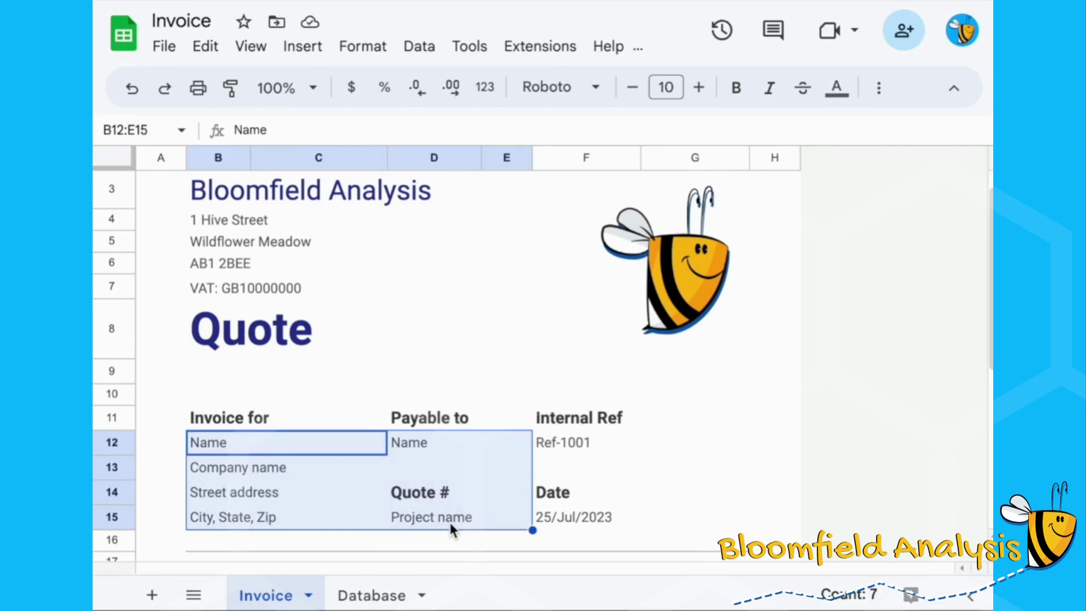
Enter Bloomfield Analysis as the Payable to name in D12 on the Invoice sheet
click(424, 443)
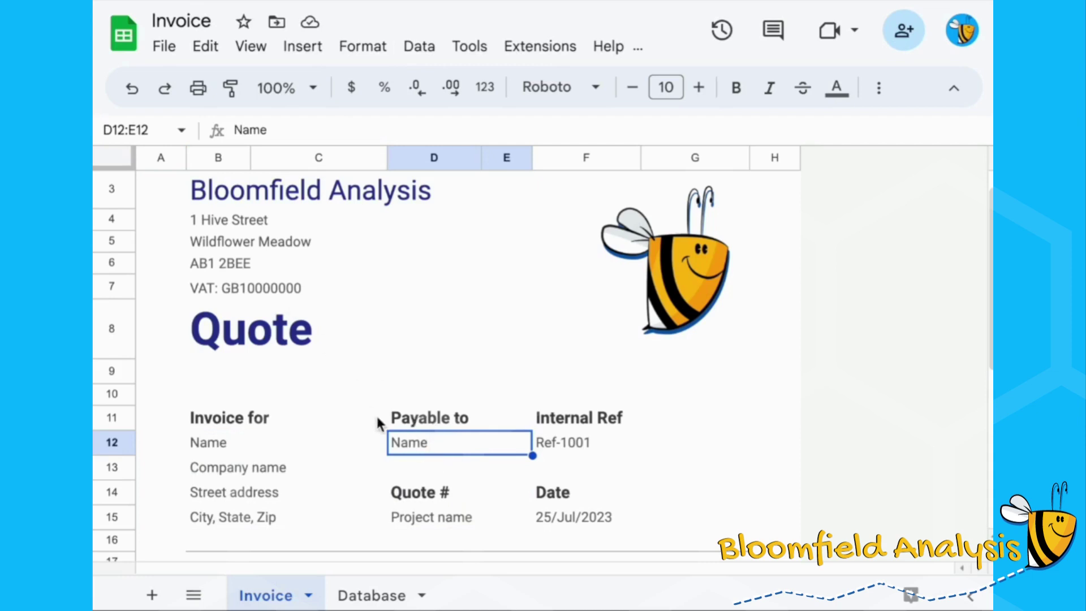
text(Bloomfield)
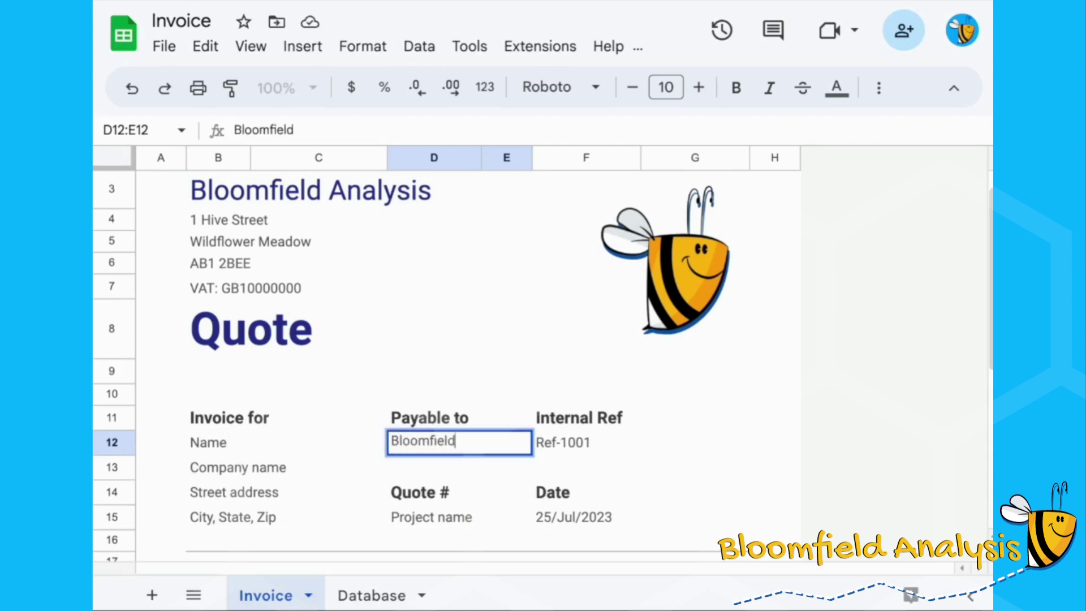
text( Analsus)
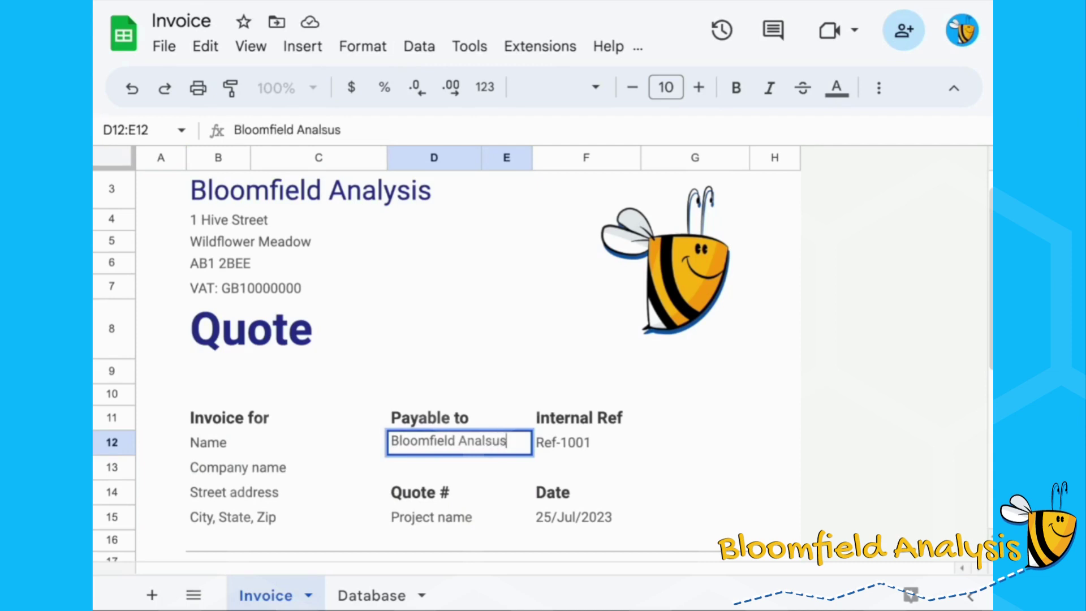
click(266, 428)
key(Down)
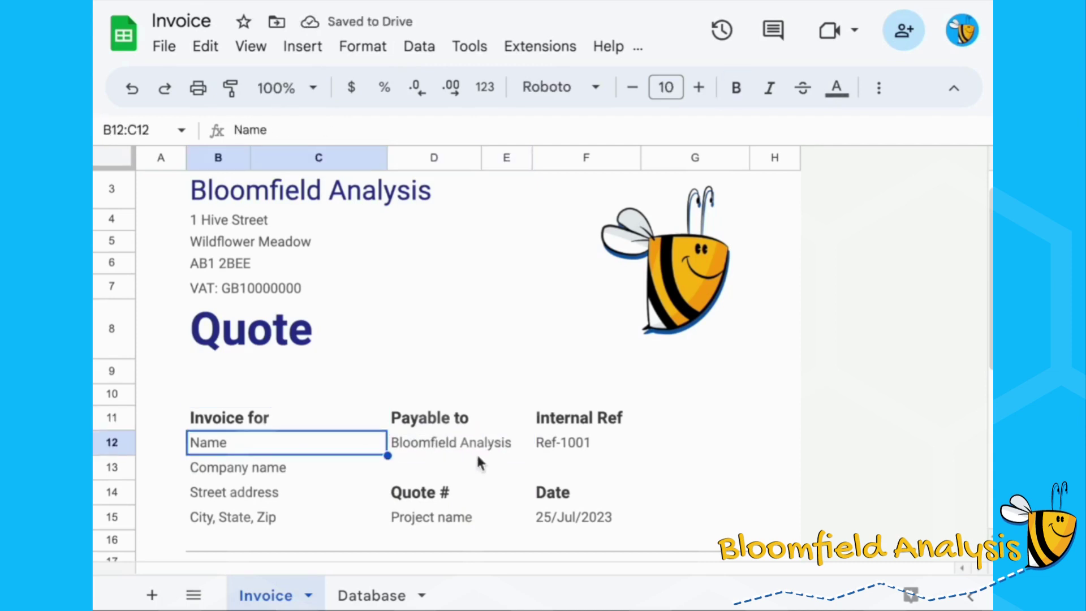
Try the second Database record's reference in the Internal Ref cell F12 and restore the first record's reference
click(557, 444)
key(Return)
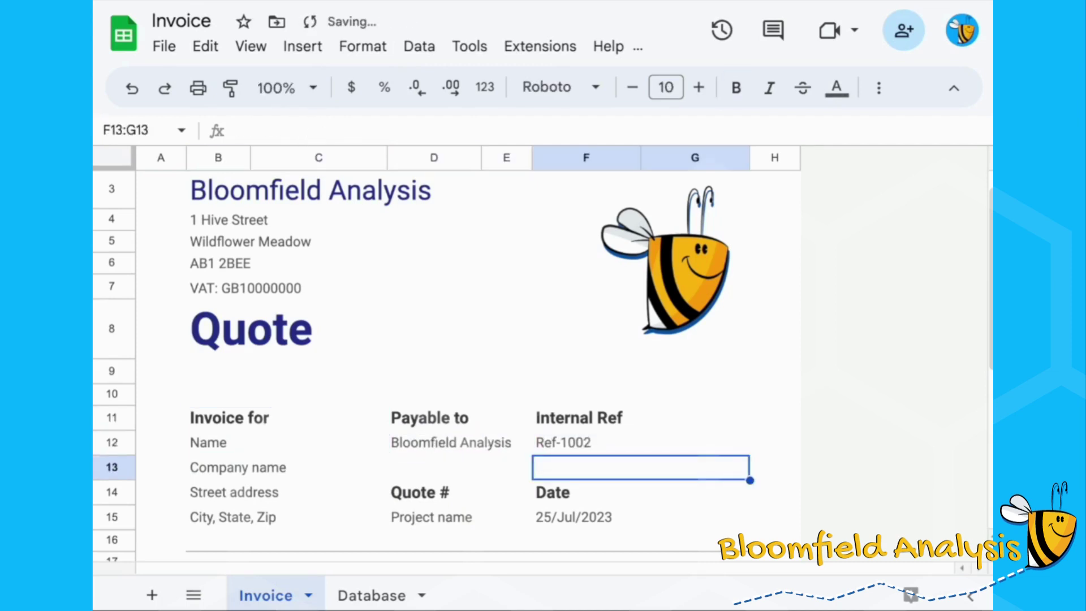
key(Up)
click(322, 128)
key(BackSpace)
text(1)
key(Return)
Enter =index(Database!B:B,1) in the customer name cell B12 of the Invoice sheet, referencing the Database Customer Name column
key(Left)
key(Left)
key(Left)
key(Up)
key(Right)
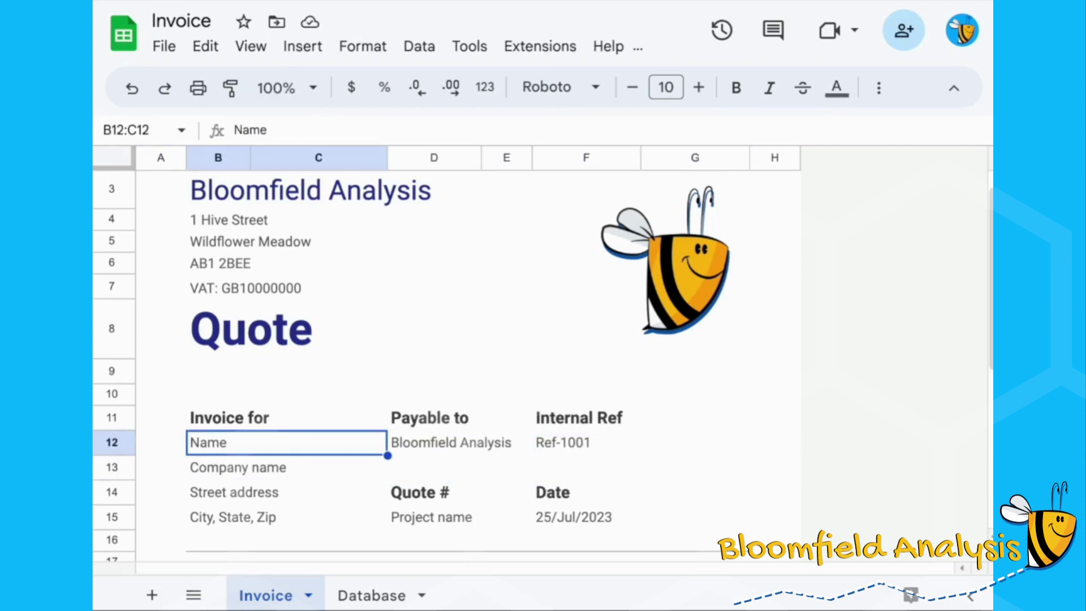
click(279, 449)
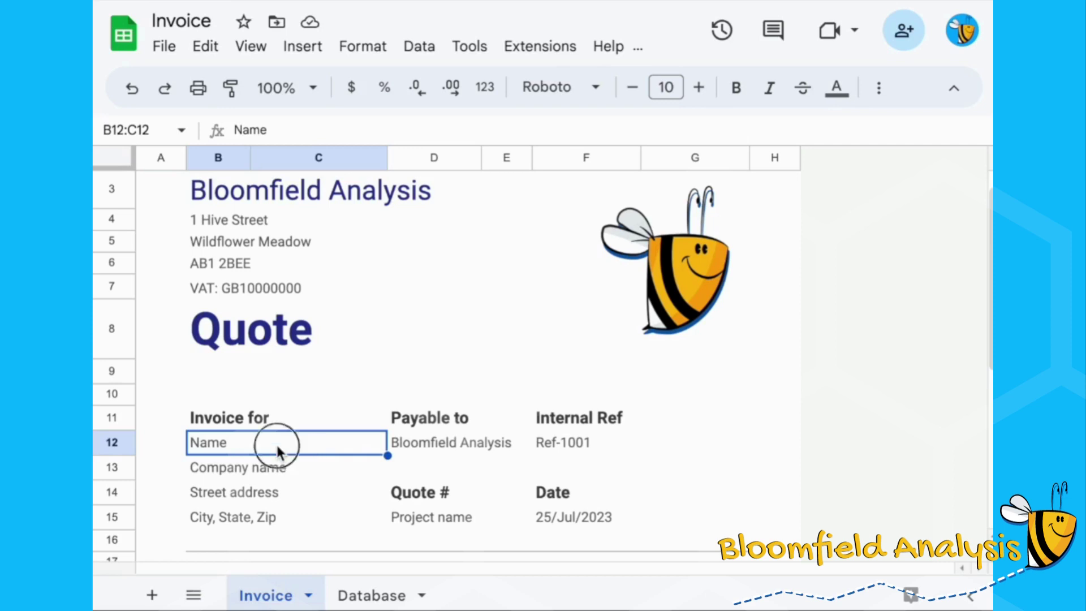
text(=index)
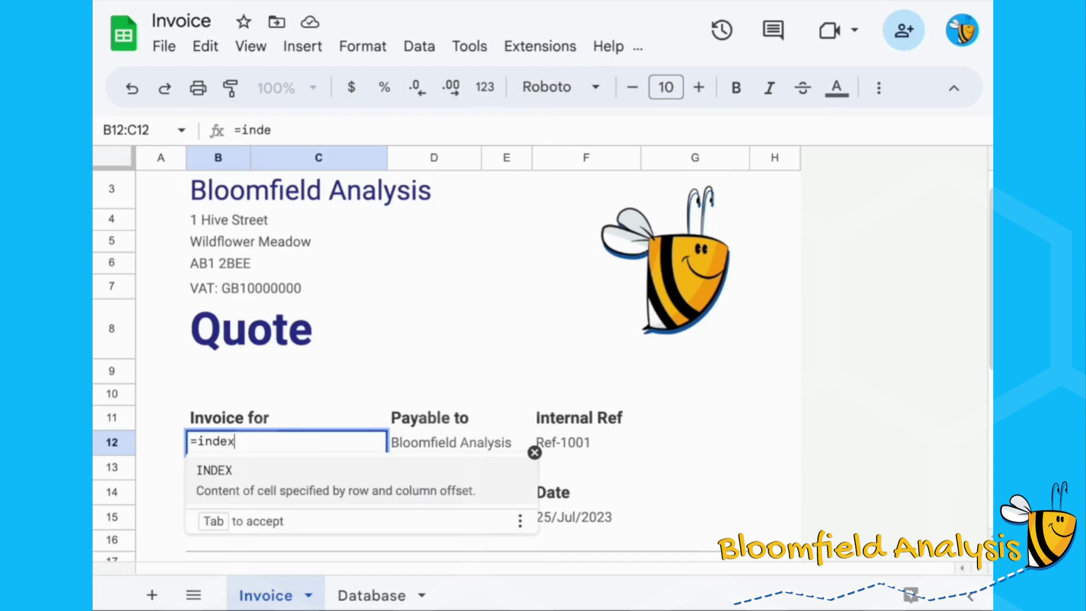
text(()
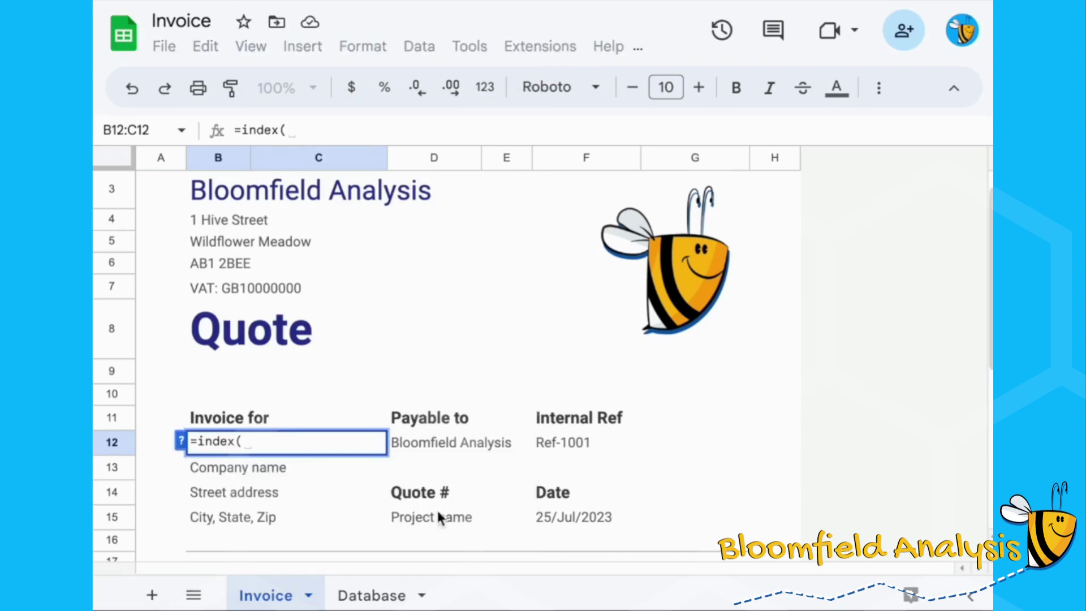
click(375, 594)
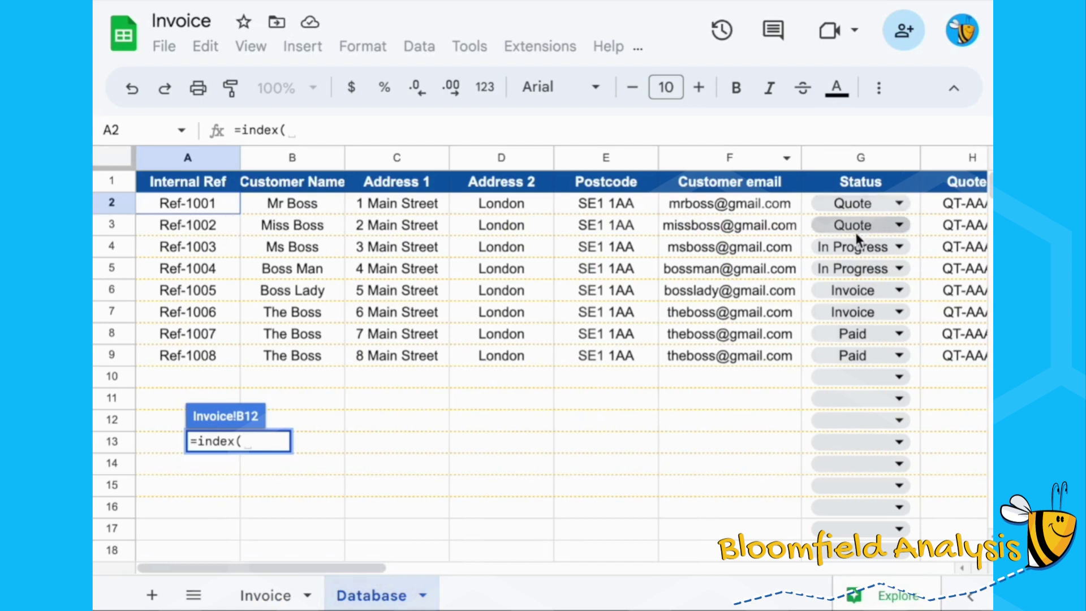
click(322, 158)
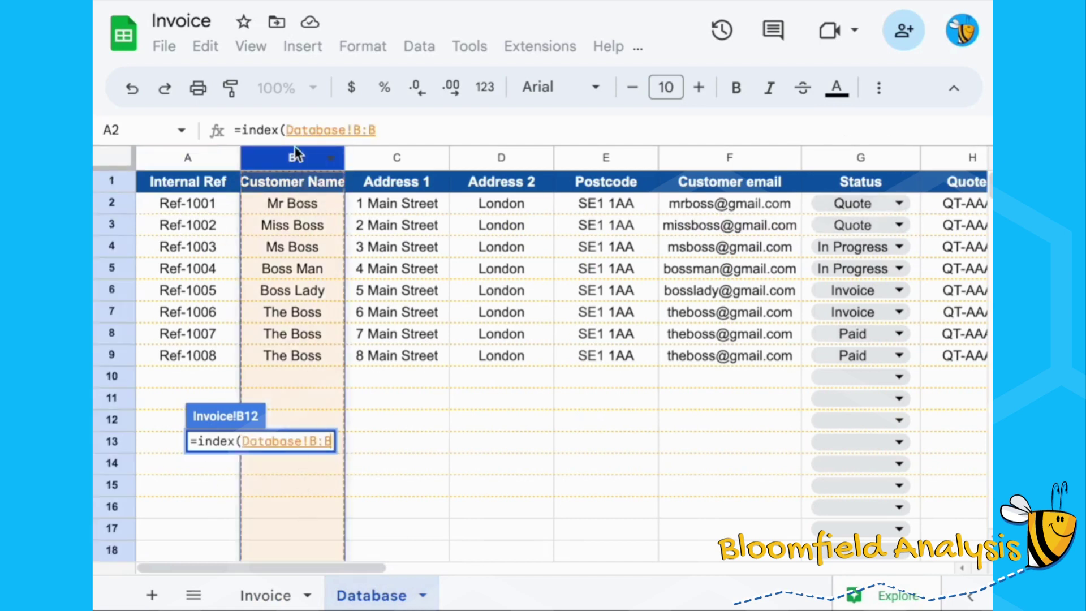
click(395, 123)
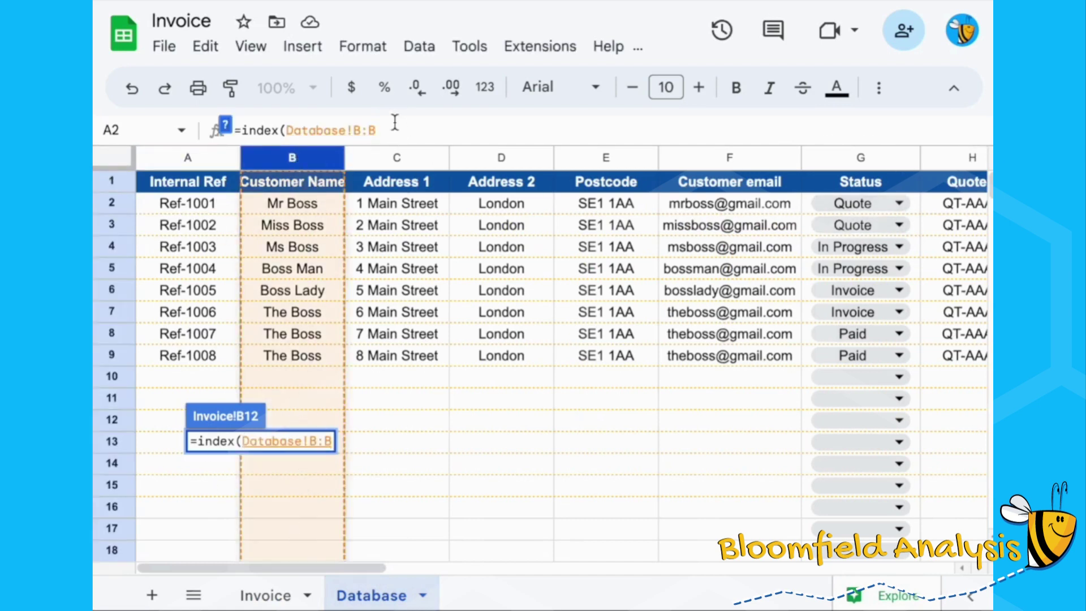
text(,)
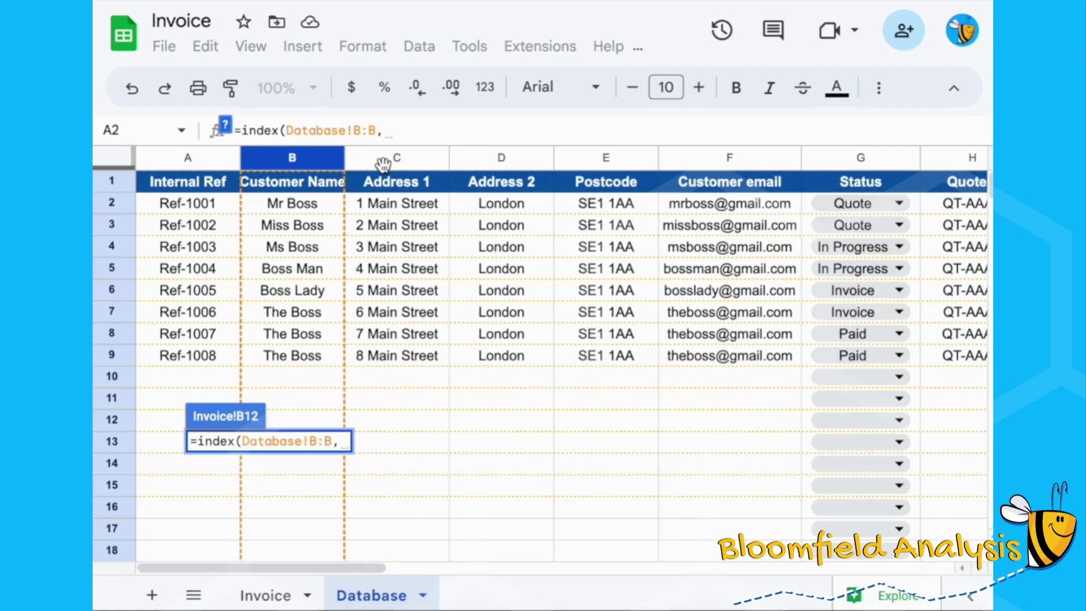
text(1))
key(Return)
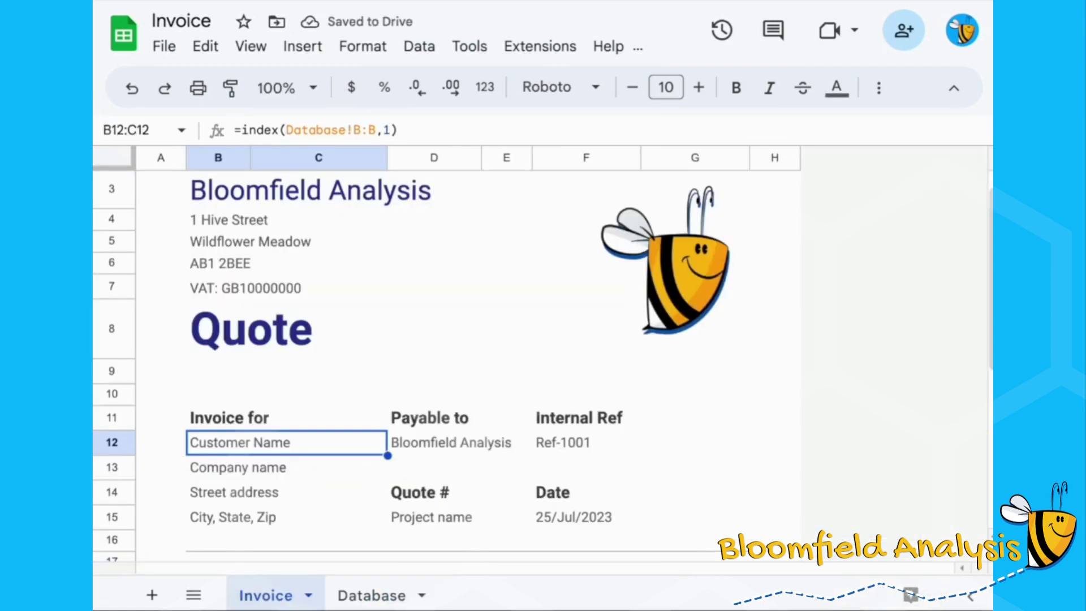
Compare the row argument of B12's INDEX formula with the Internal Ref in F12 and the Database Internal Ref column
click(390, 130)
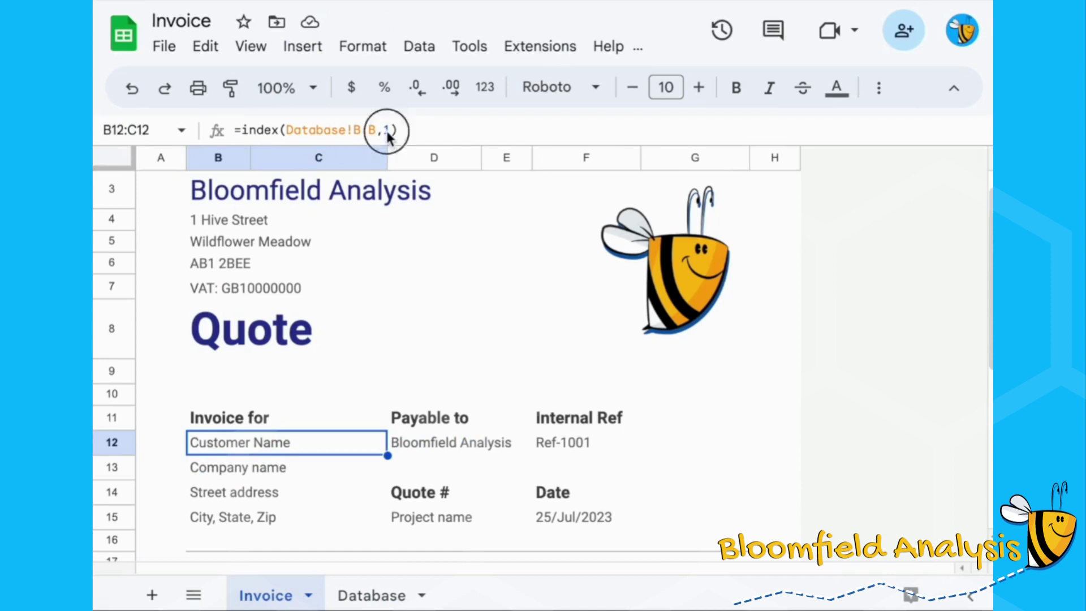
click(547, 444)
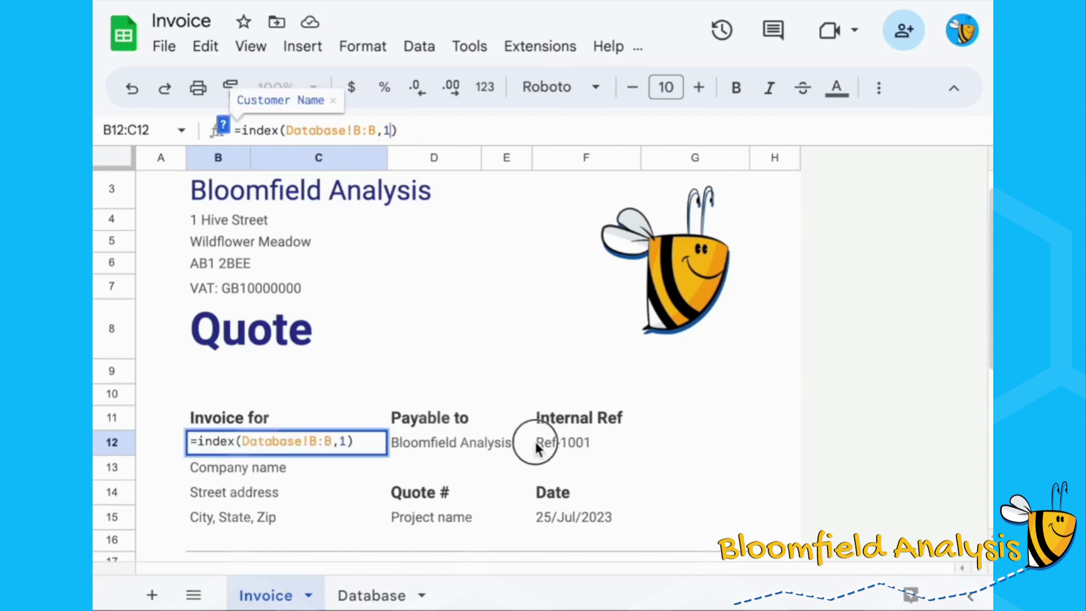
click(279, 441)
click(576, 444)
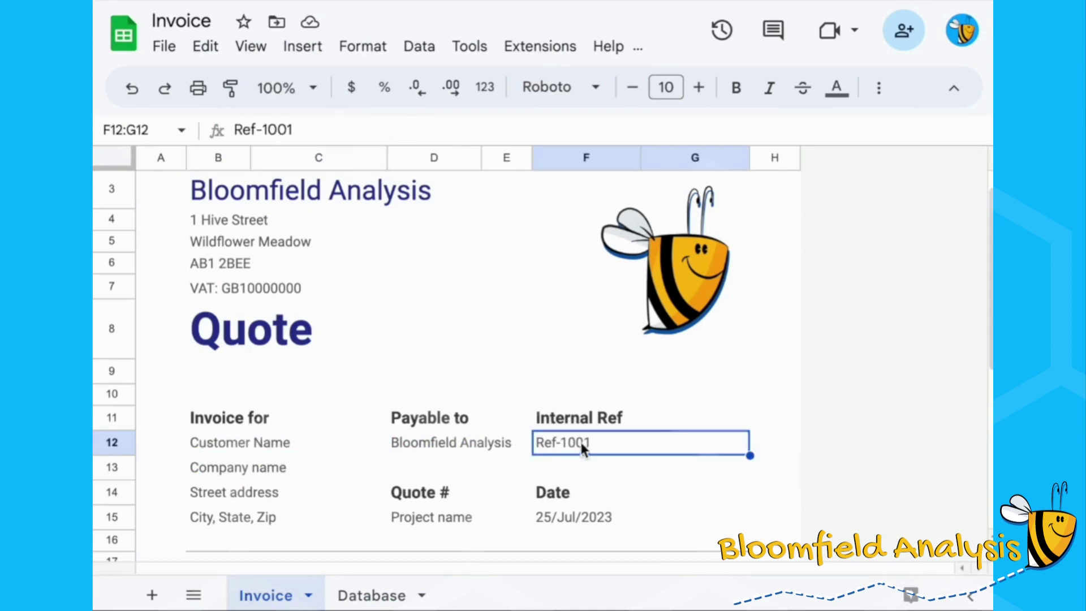
click(383, 591)
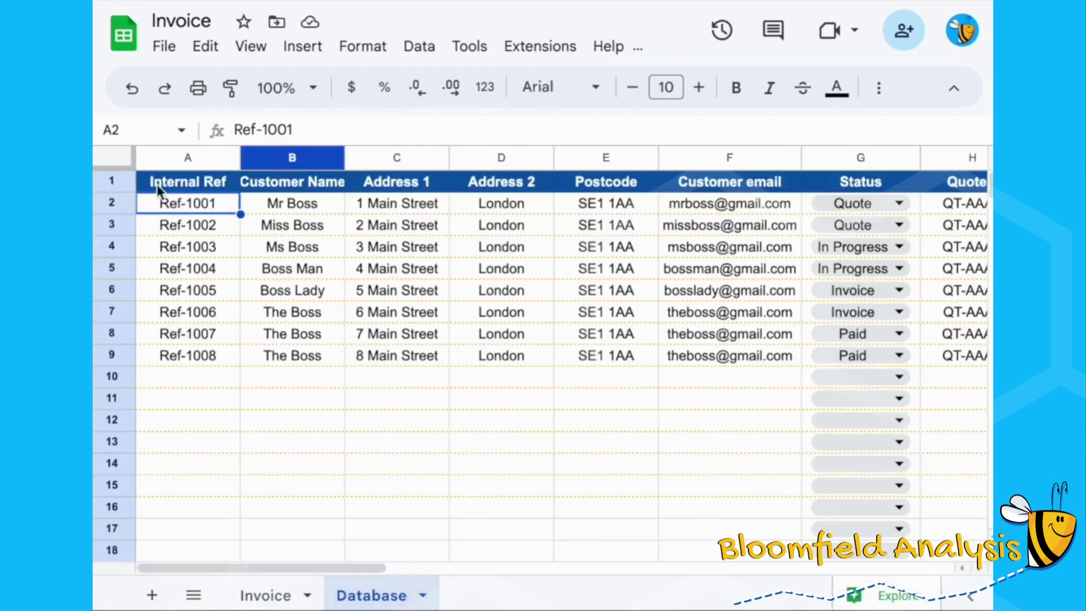
click(272, 594)
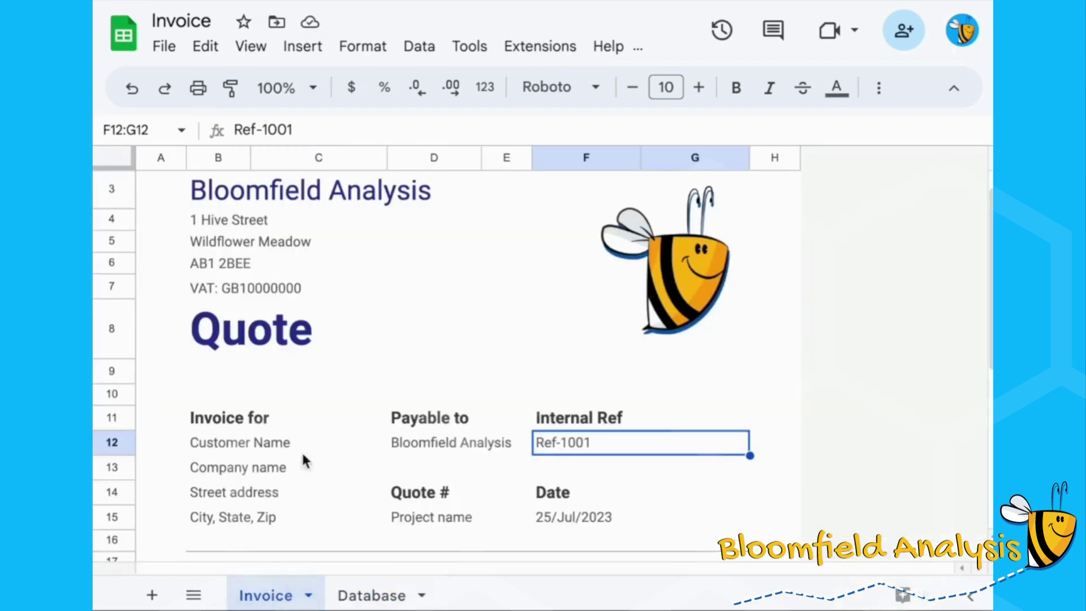
Replace the row number 1 in B12's INDEX formula with the start of a nested MATCH function
click(199, 459)
click(249, 443)
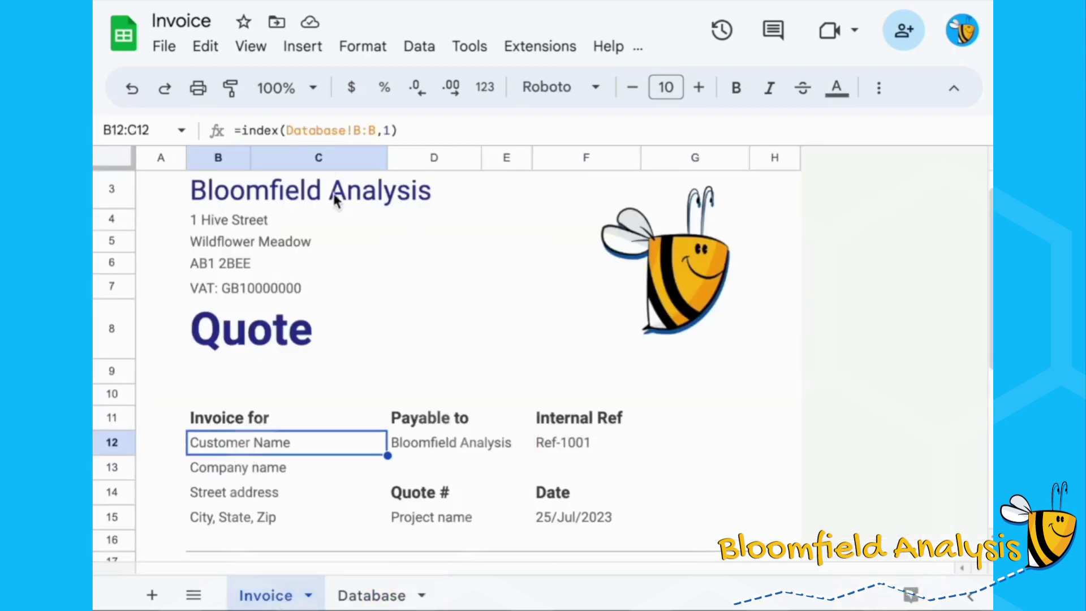
click(388, 131)
key(BackSpace)
text(mtach)
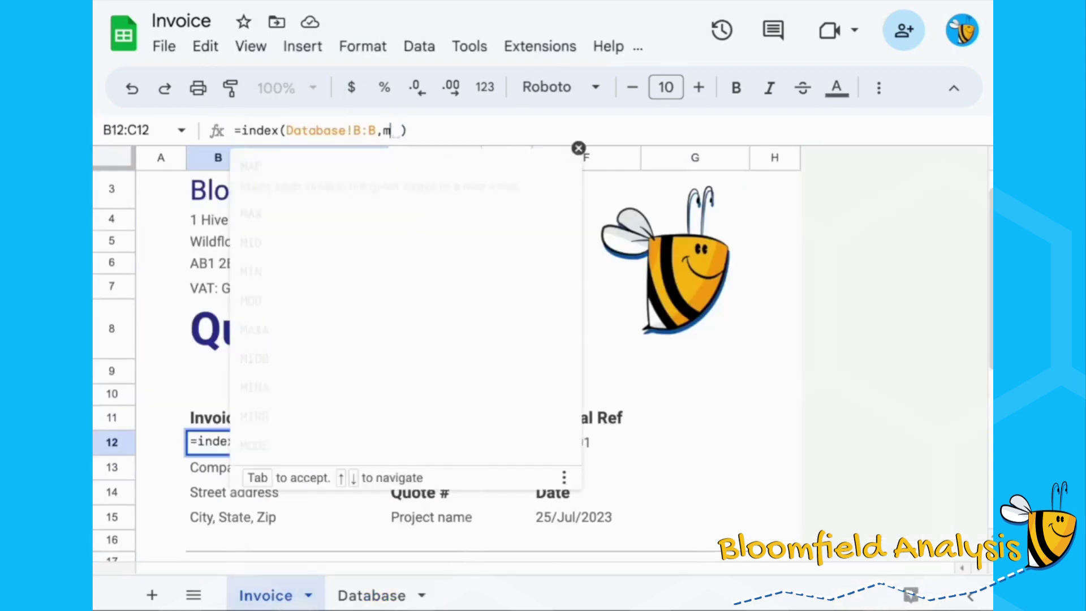
key(BackSpace)
key(BackSpace)
key(BackSpace)
key(BackSpace)
text(atc)
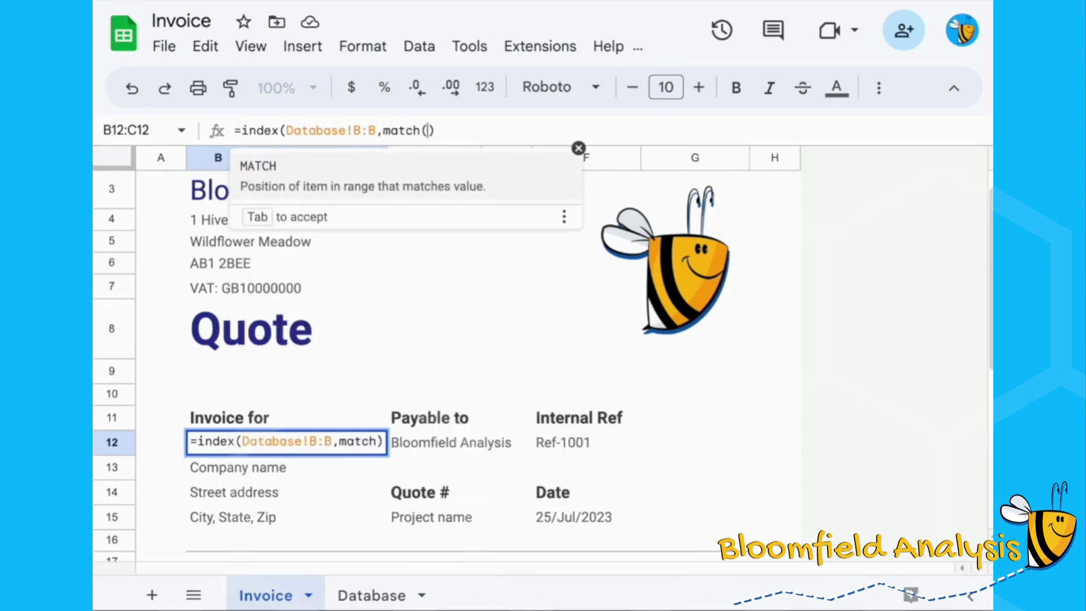
text(h()
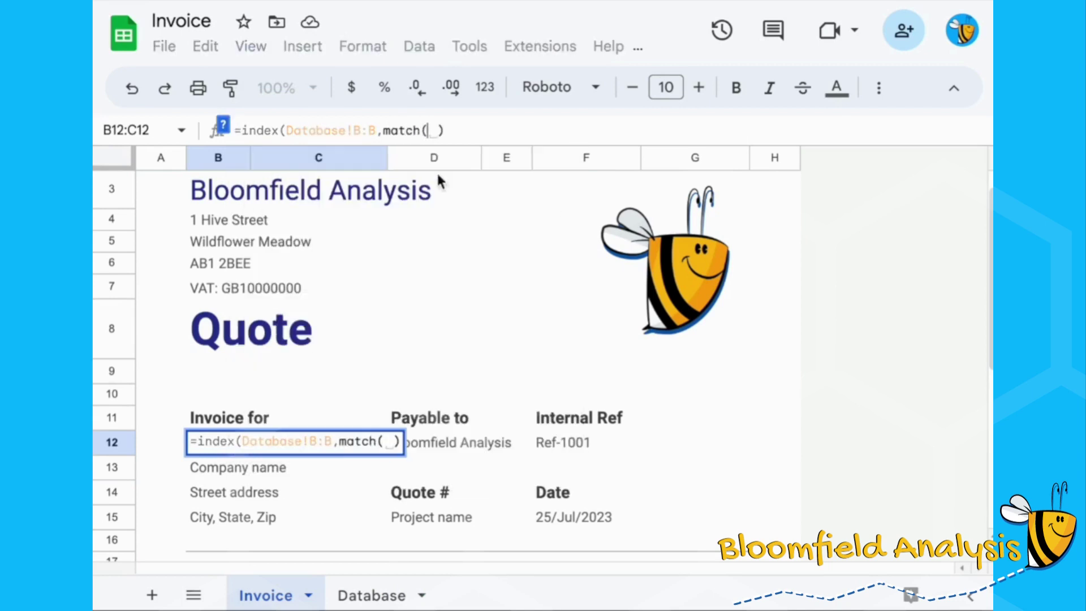
Complete B12's formula by matching F12 exactly against the Database Internal Ref column: =index(Database!B:B,match(F12,Database!A:A,0))
click(571, 442)
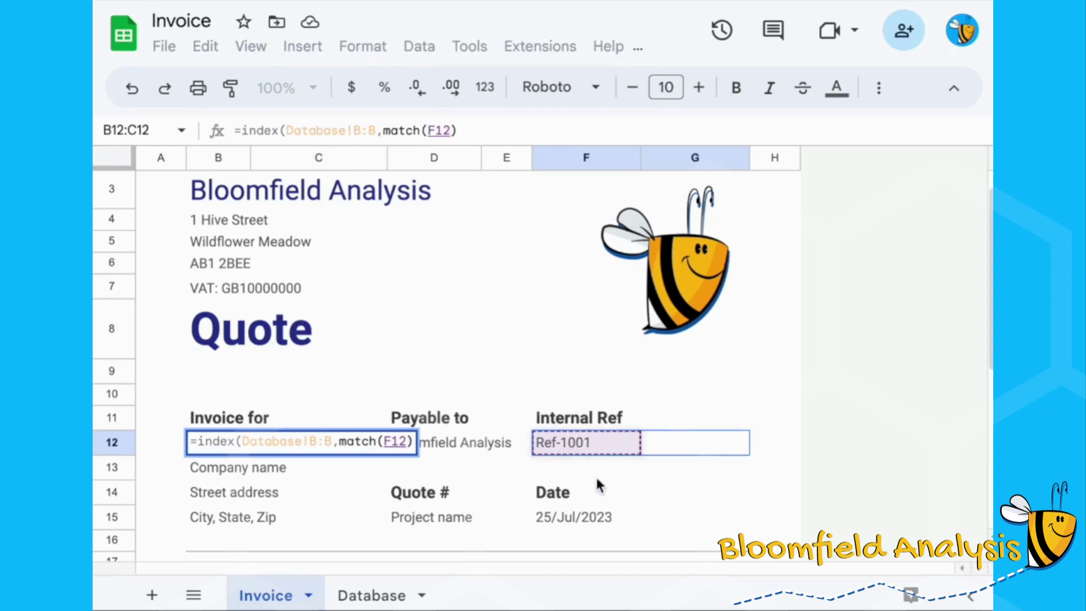
text(,)
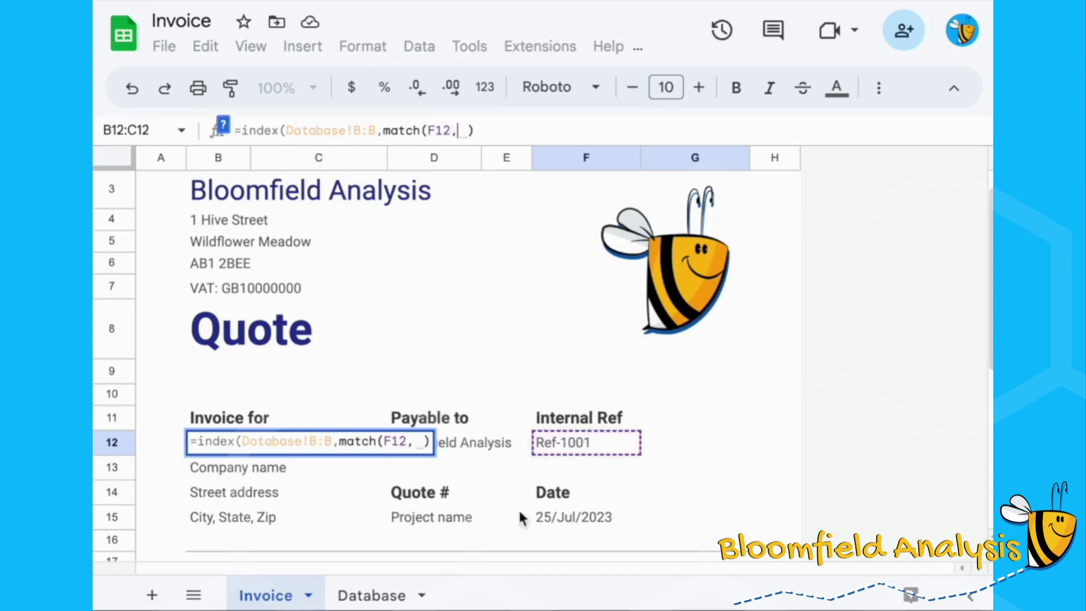
click(374, 593)
click(192, 158)
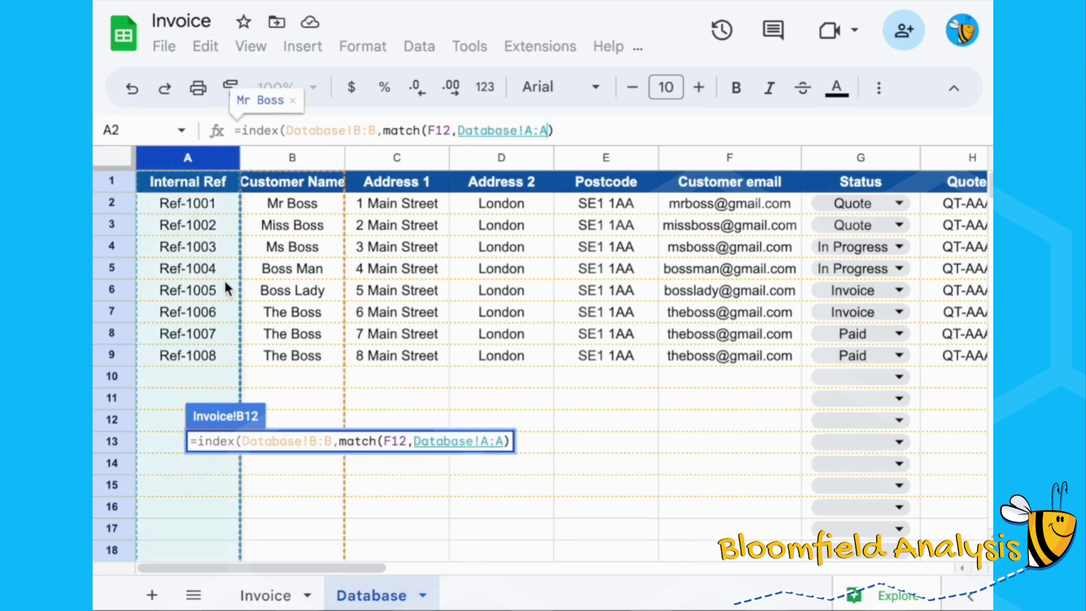
text(,0)
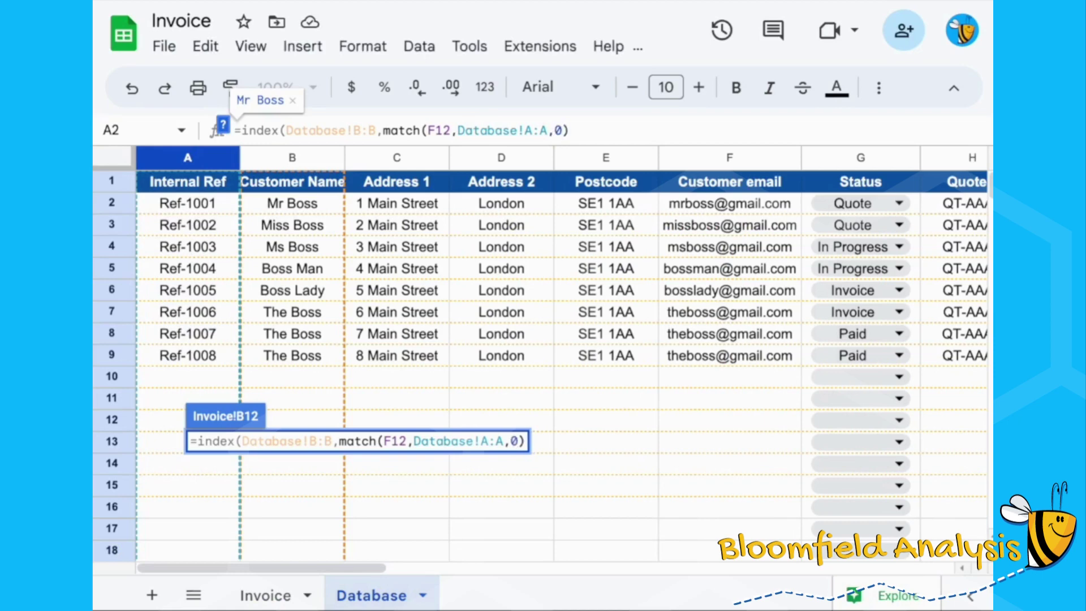
text())
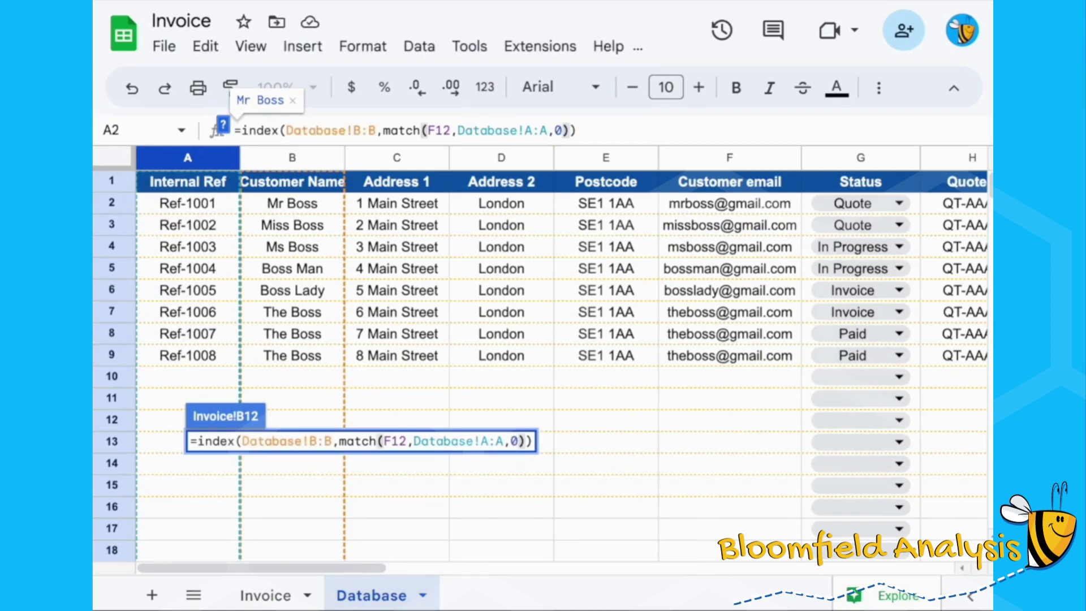
key(Return)
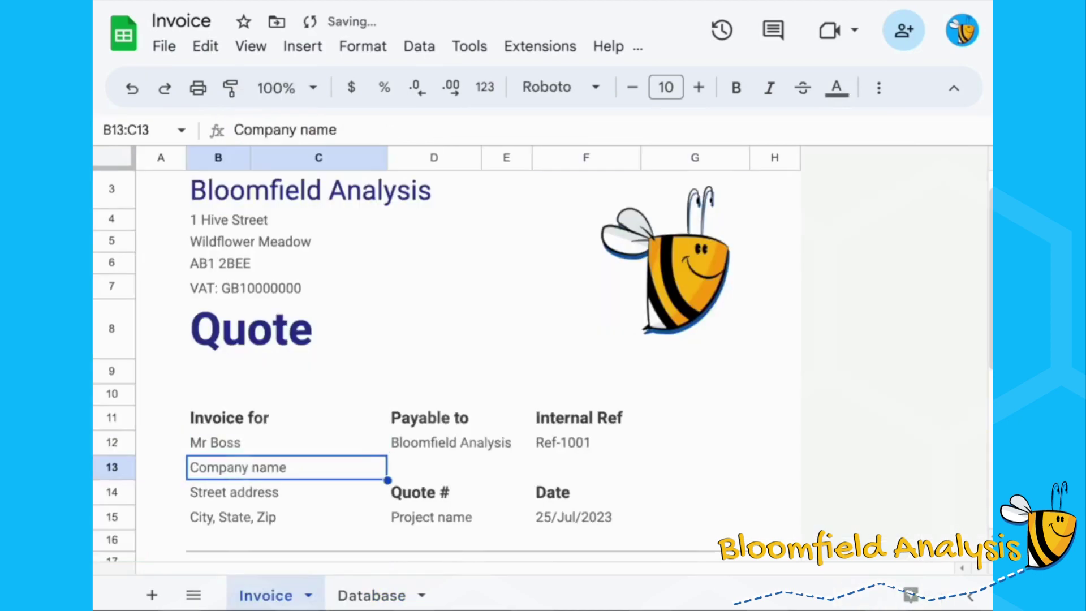
Examine B12's lookup formula and the name and address fields of the first record on the Database sheet
key(Up)
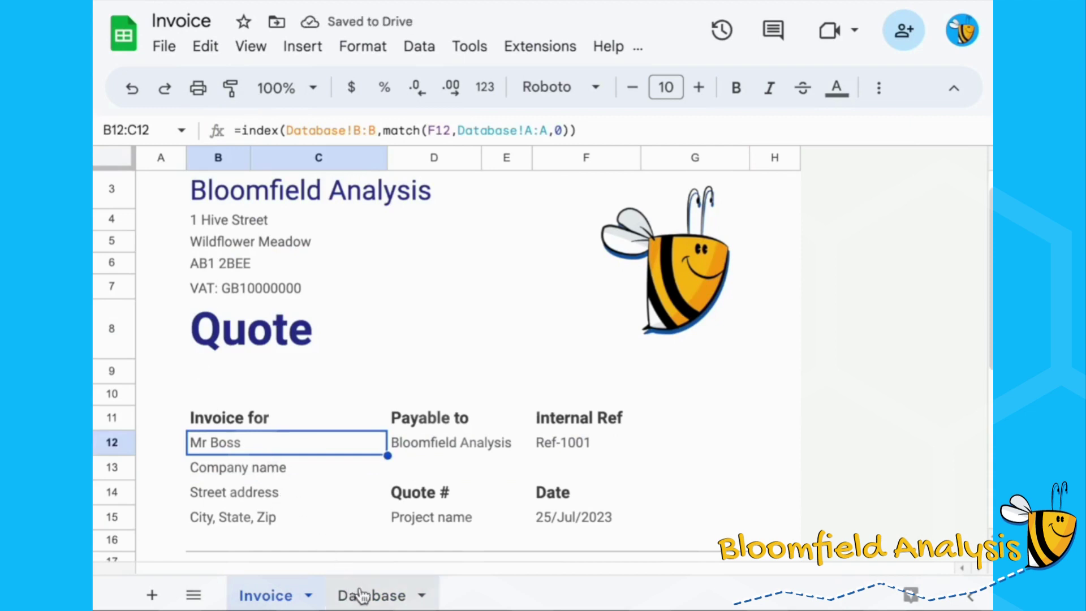
click(374, 595)
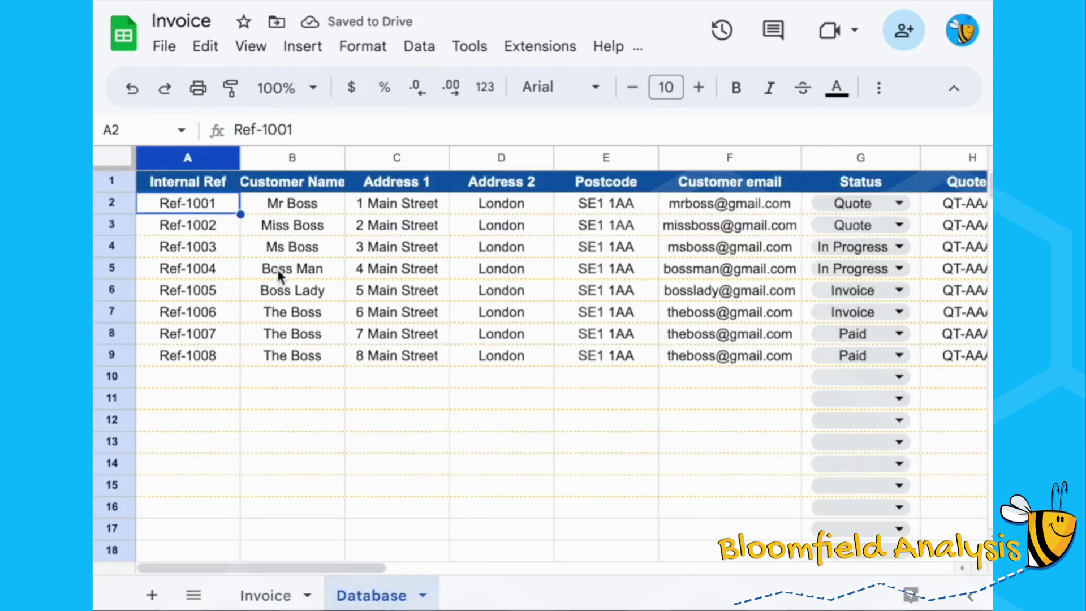
key(Right)
key(Right)
key(Right)
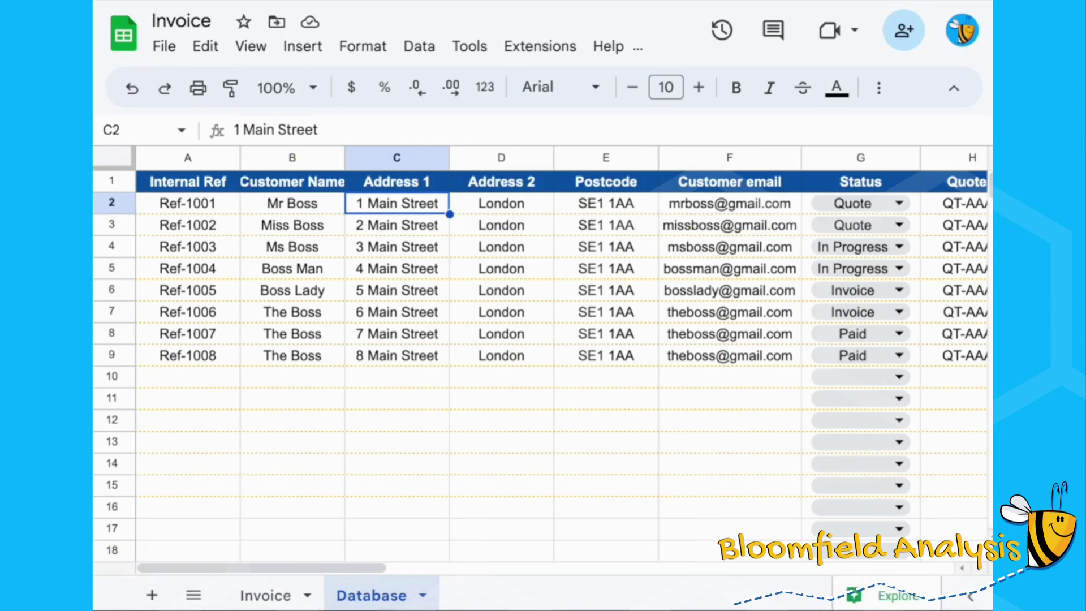
key(Right)
key(Left)
key(Left)
key(Left)
key(Left)
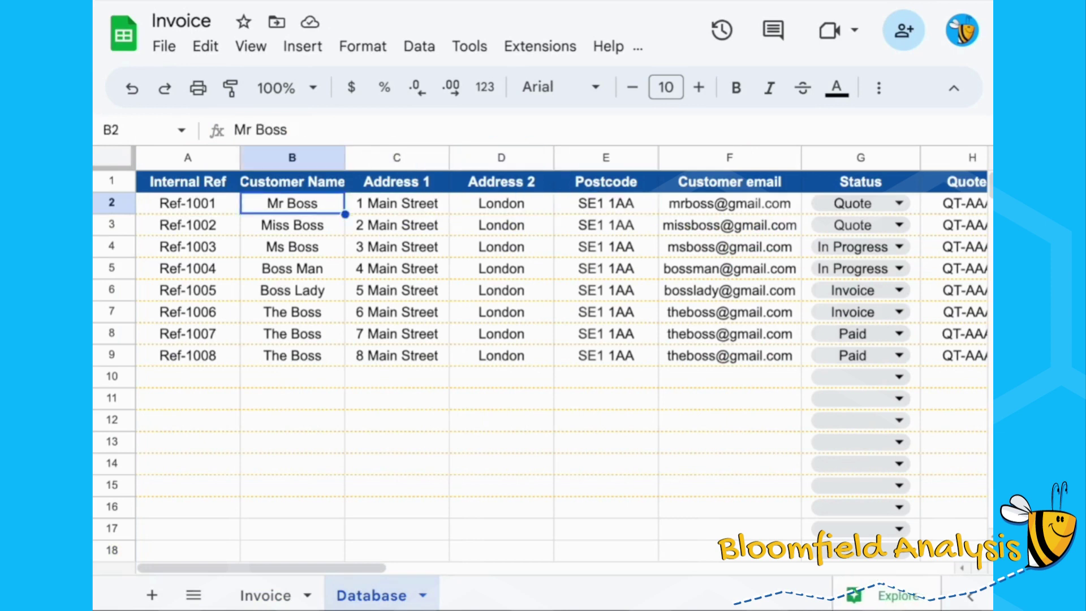
Examine the references down the Internal Ref column of the Database sheet, from the first record to the header
key(Down)
key(Down)
key(Down)
key(Down)
key(Down)
key(Down)
key(Up)
key(Up)
key(Up)
key(Up)
key(Up)
key(Up)
key(Up)
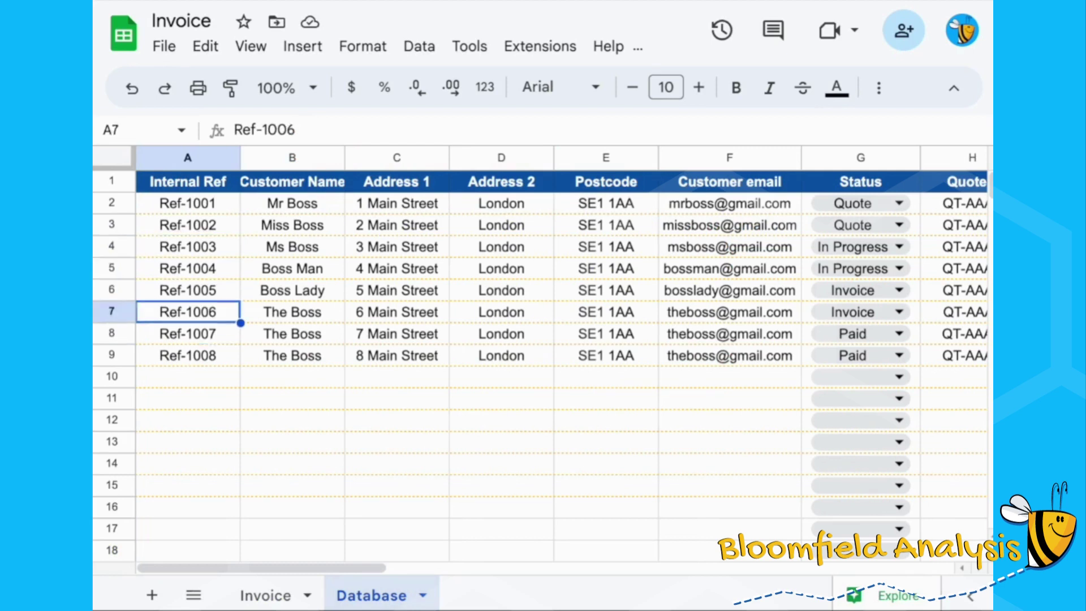
Examine the Database headers from Customer Name through Postcode as source columns for the invoice details
key(Right)
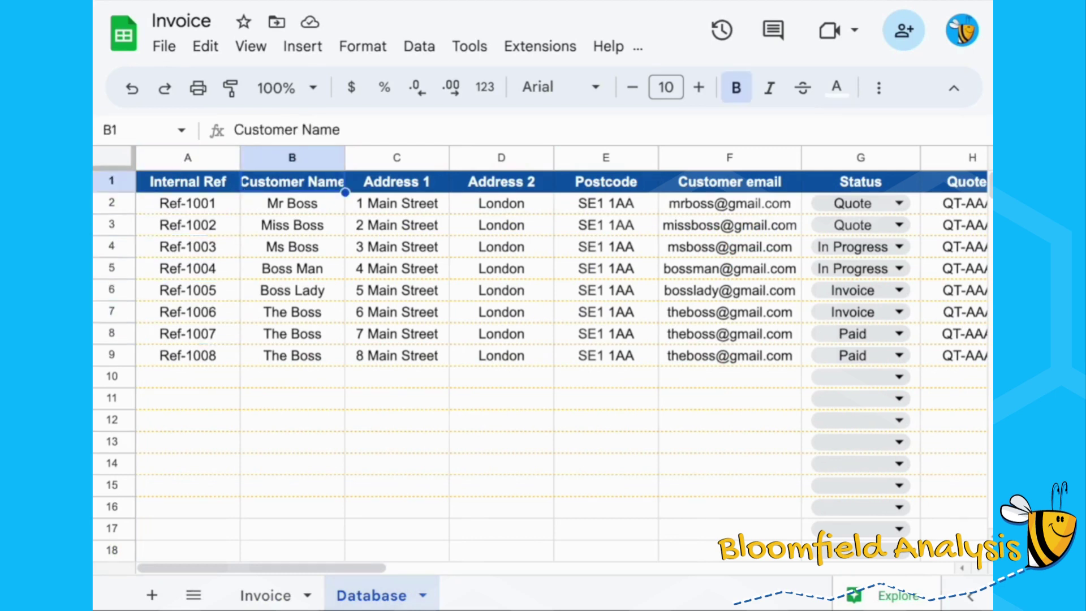
key(Right)
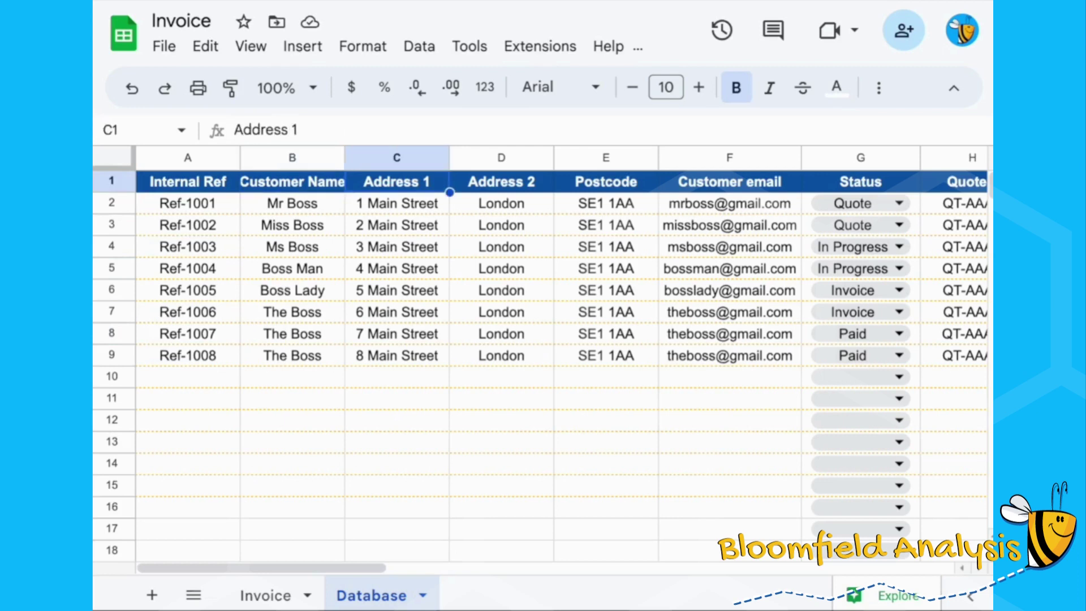
key(Right)
key(Right)
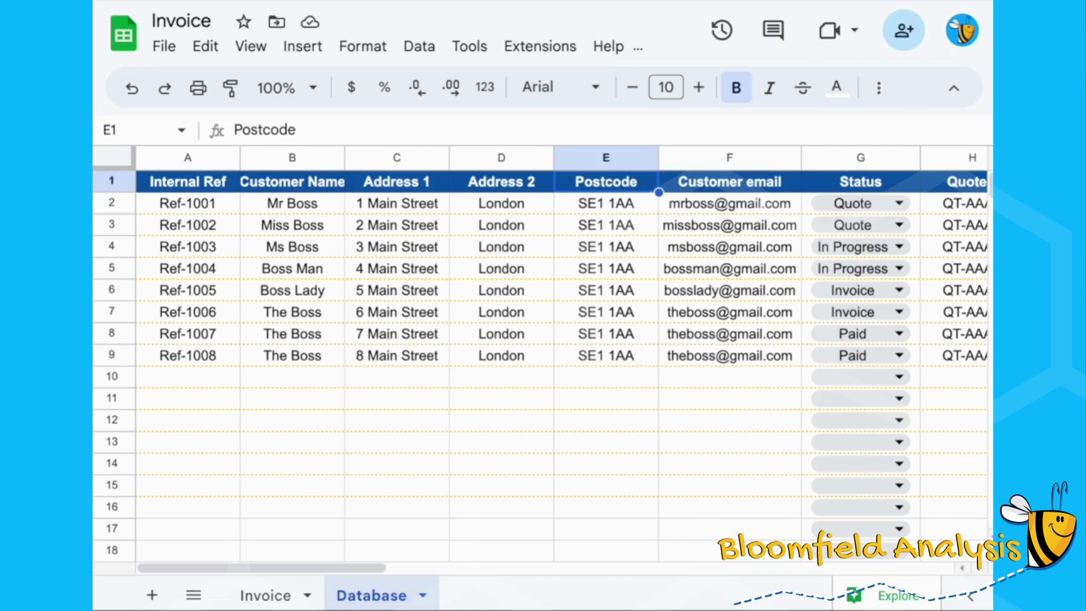
Make the F12 and Database!A:A references absolute in the Invoice sheet's B12 formula: $F$12 and Database!$A:$A
click(266, 594)
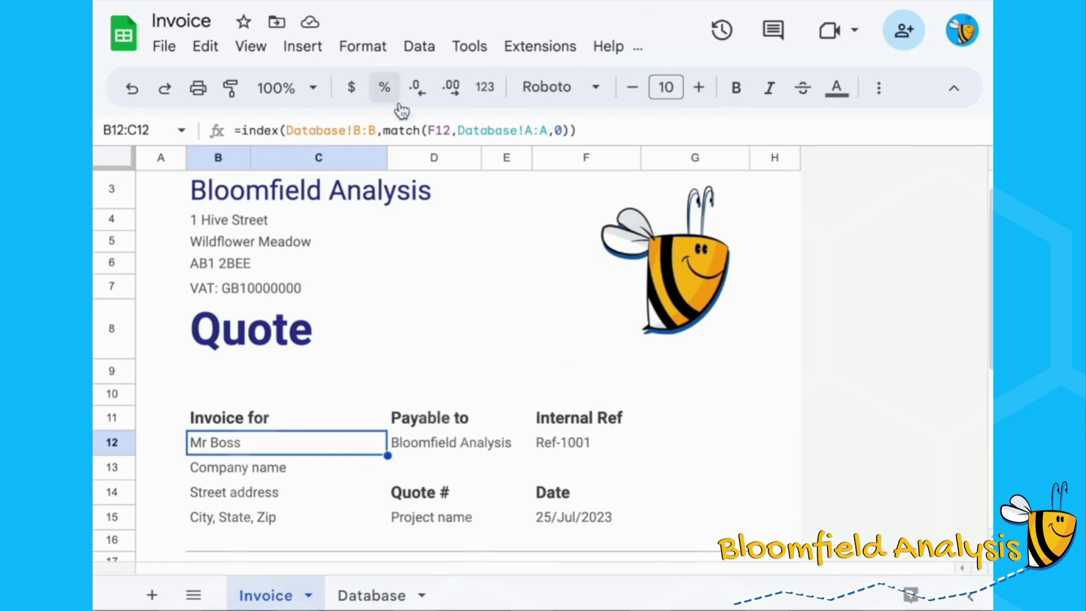
drag(382, 130, 571, 130)
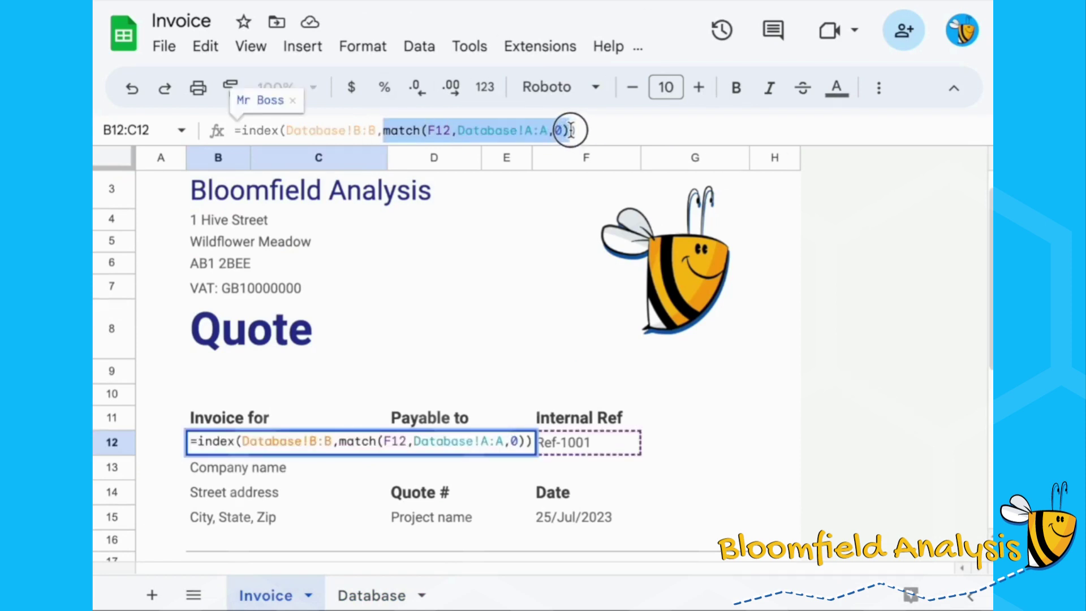
click(443, 130)
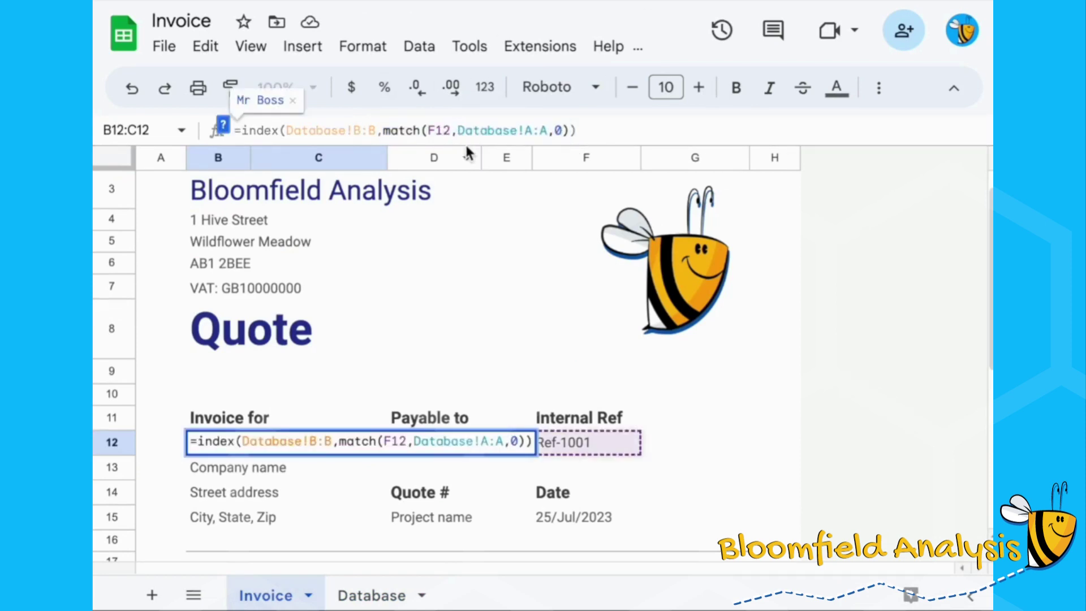
key(F4)
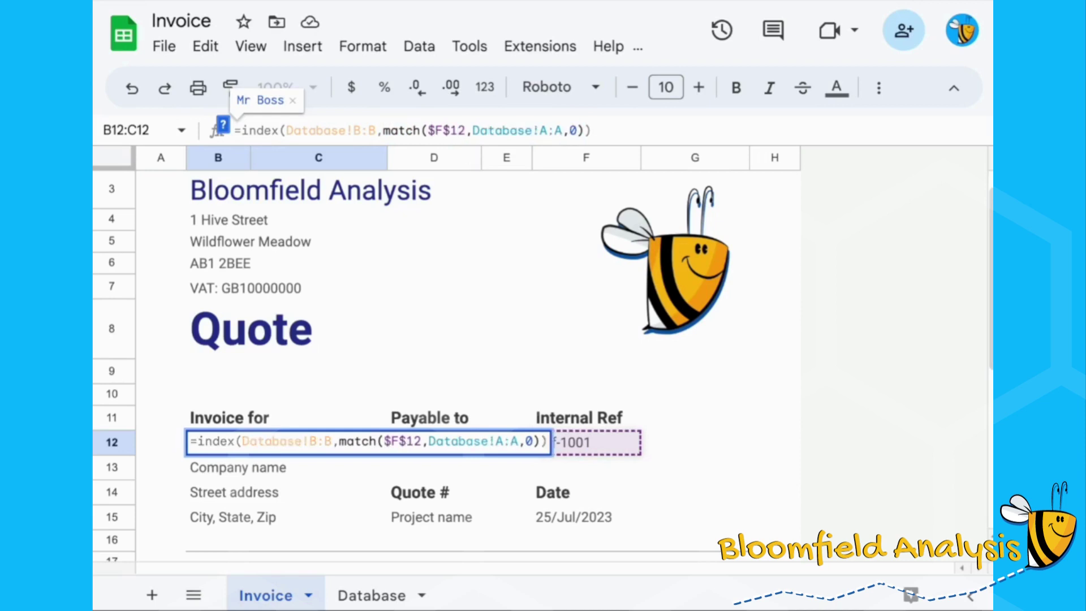
click(551, 134)
key(F4)
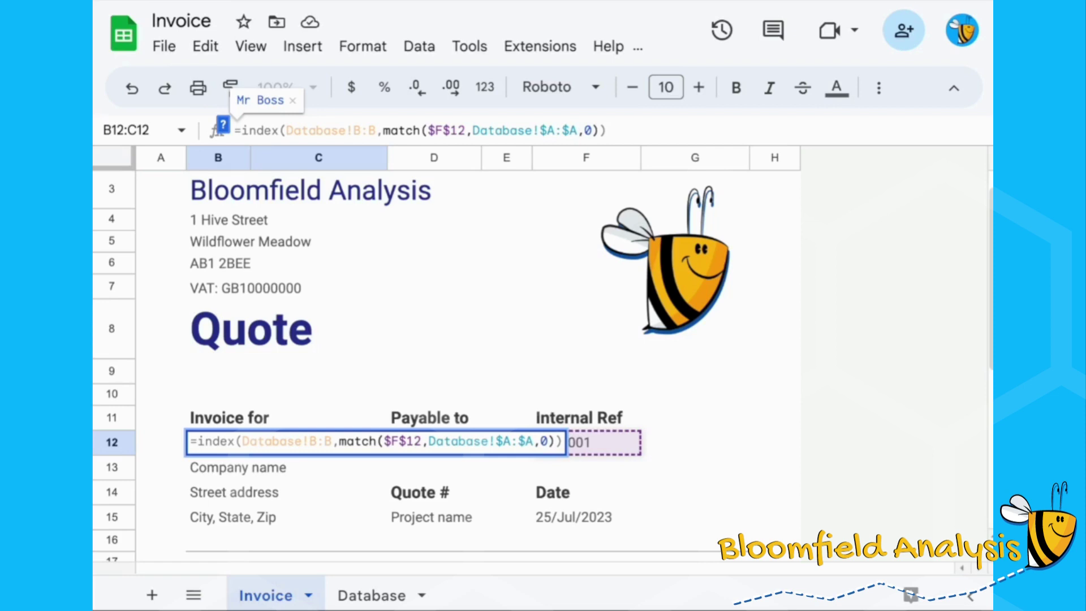
key(Return)
Copy B12's lookup formula into B13 and make it return the Address 1 column, Database!C:C
key(Up)
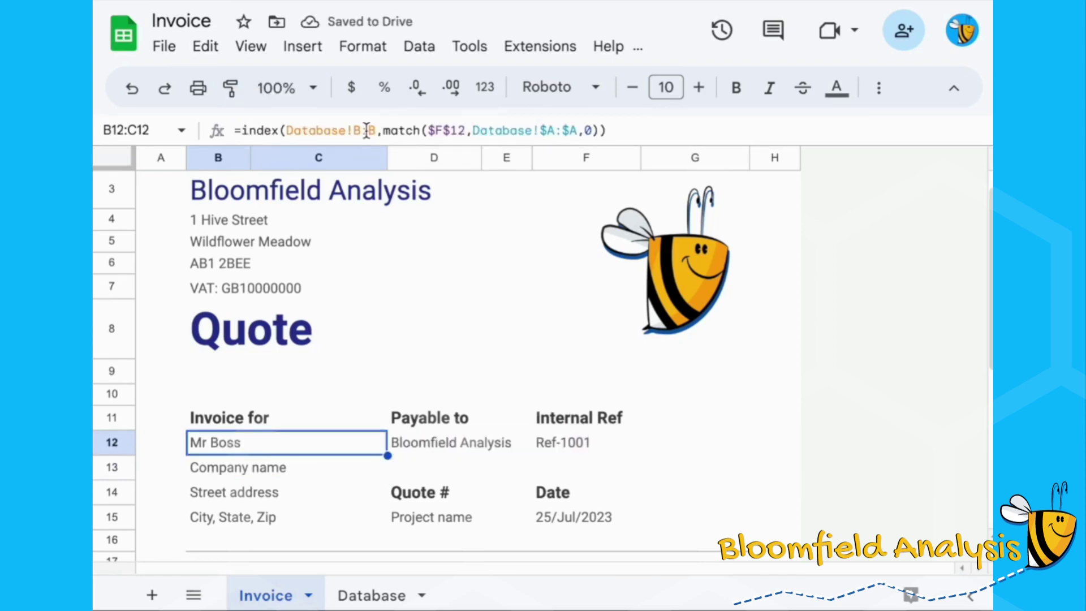
key(ctrl+c)
key(Down)
key(ctrl+v)
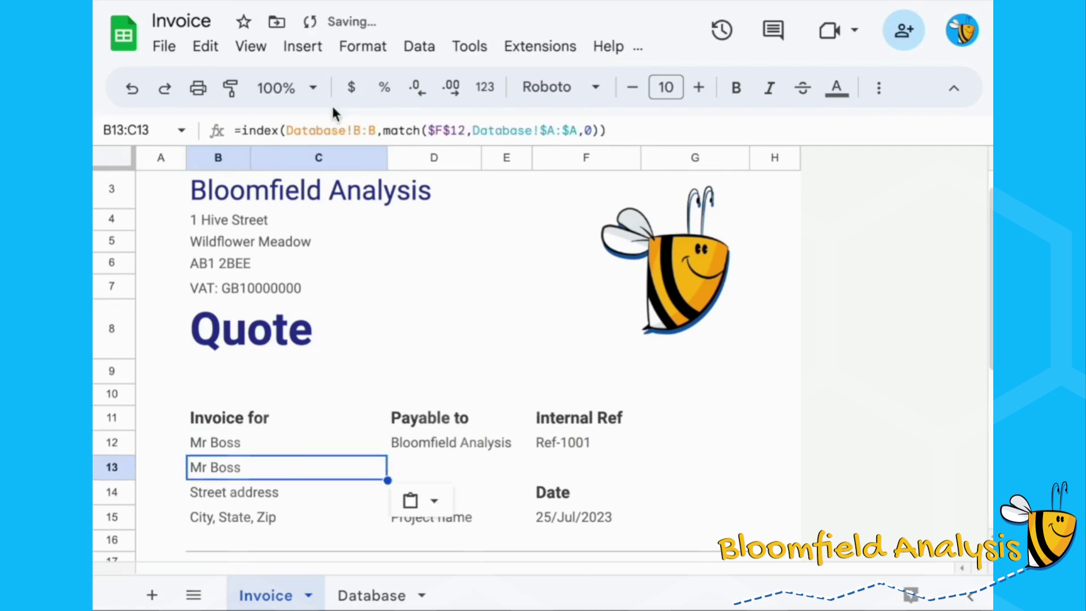
click(359, 130)
key(BackSpace)
text(C)
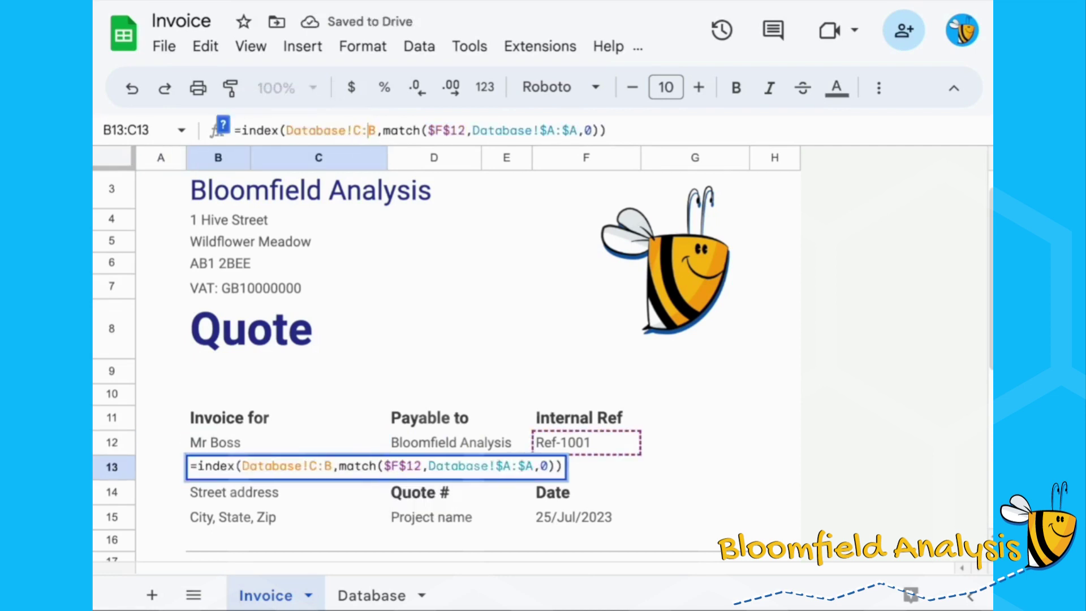
key(BackSpace)
text(C)
key(Return)
Copy B13's lookup formula into B14 and make it return the Address 2 column, Database!D:D
key(Up)
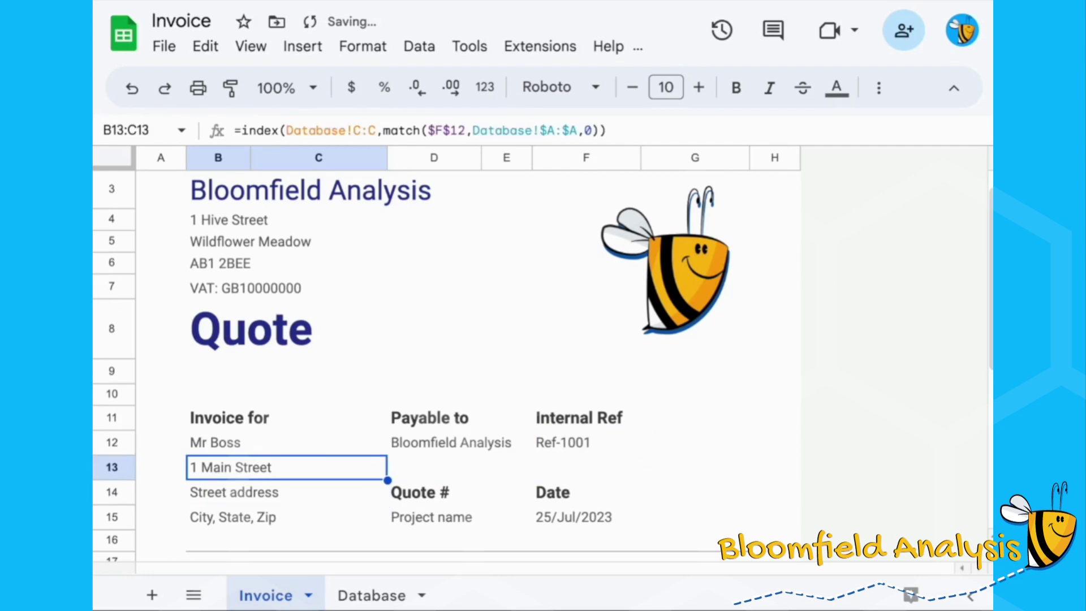
key(ctrl+c)
key(Down)
key(ctrl+v)
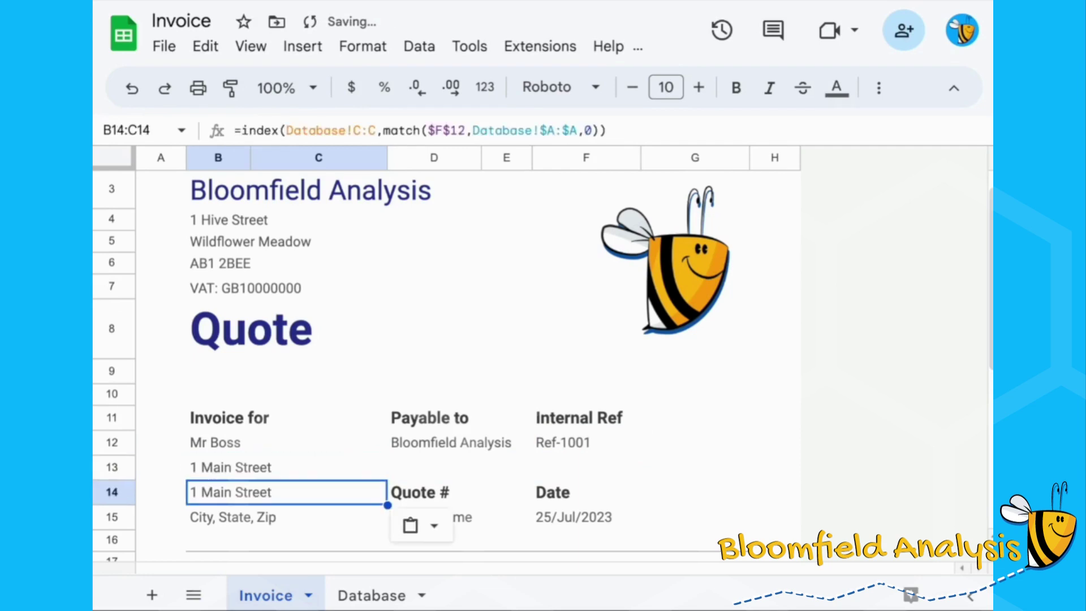
click(361, 129)
key(BackSpace)
text(D)
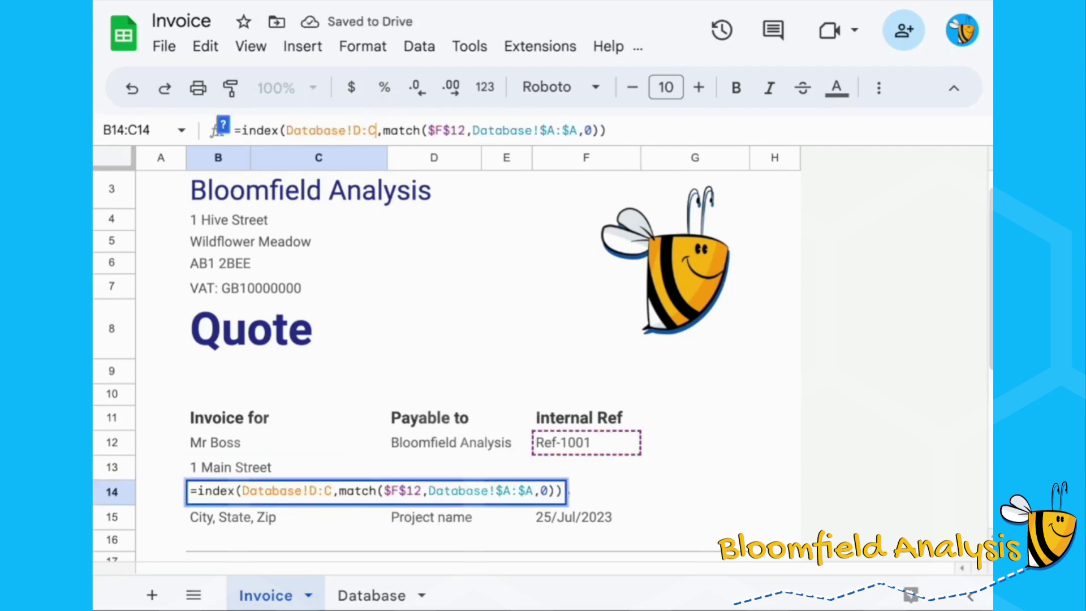
key(BackSpace)
text(D)
key(Return)
Copy B14's lookup formula into B15 and make it return the Postcode column, Database!E:E
key(Up)
key(ctrl+c)
key(Down)
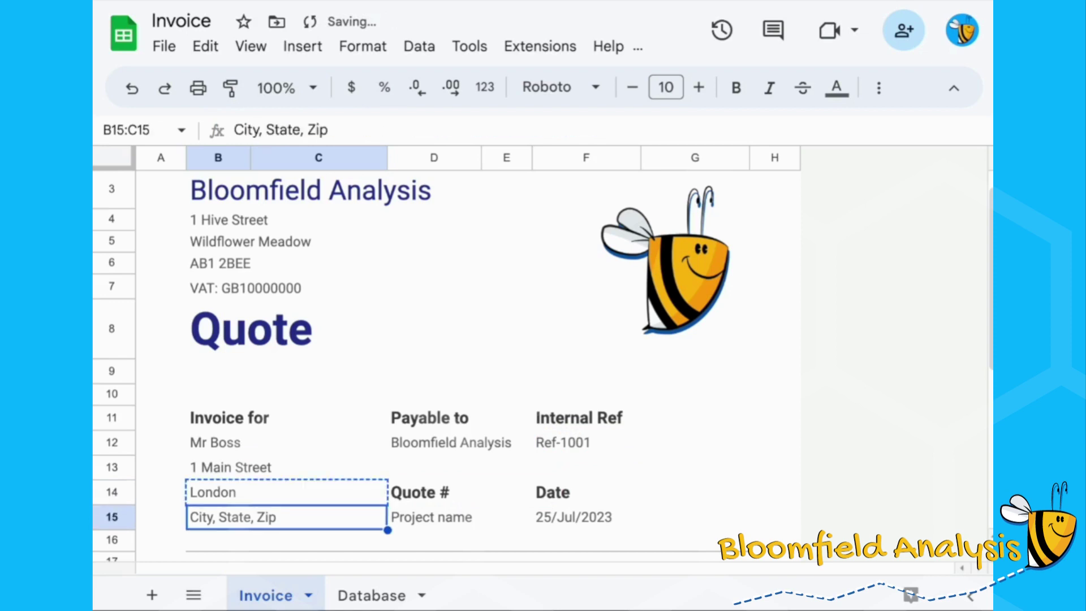
key(ctrl+v)
click(363, 129)
key(BackSpace)
text(E)
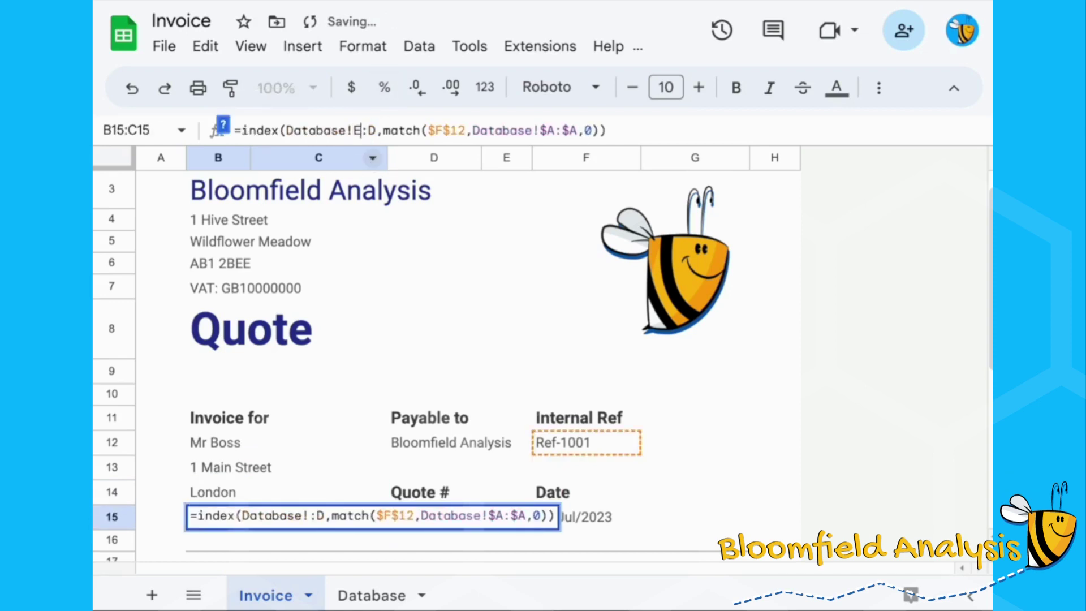
key(Right)
key(BackSpace)
text(E)
key(Return)
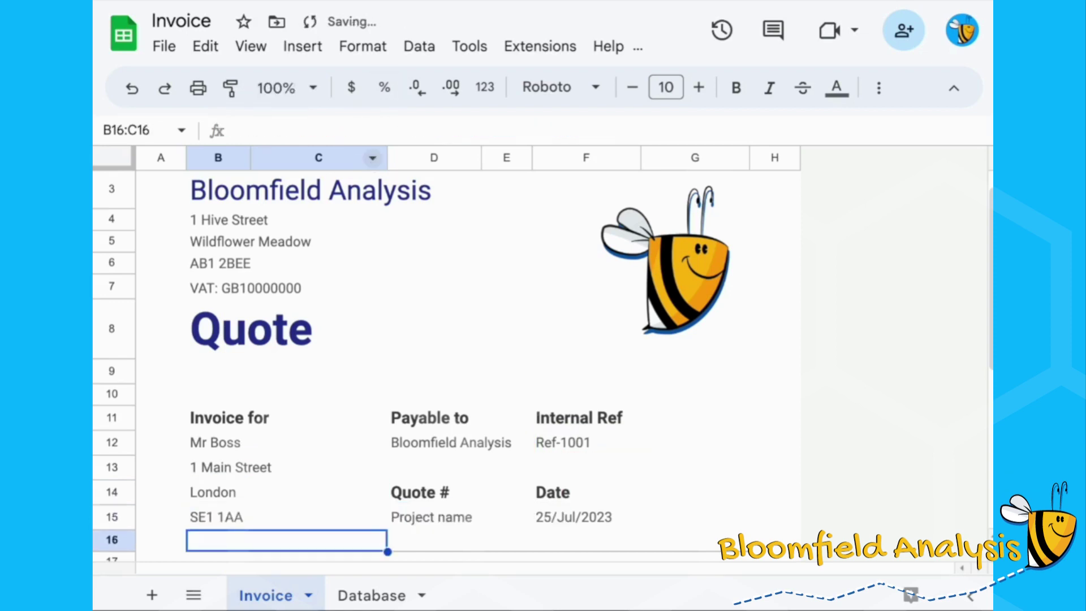
Test the address lookups by setting the Internal Ref in F12 to Ref-1002
click(582, 443)
click(312, 130)
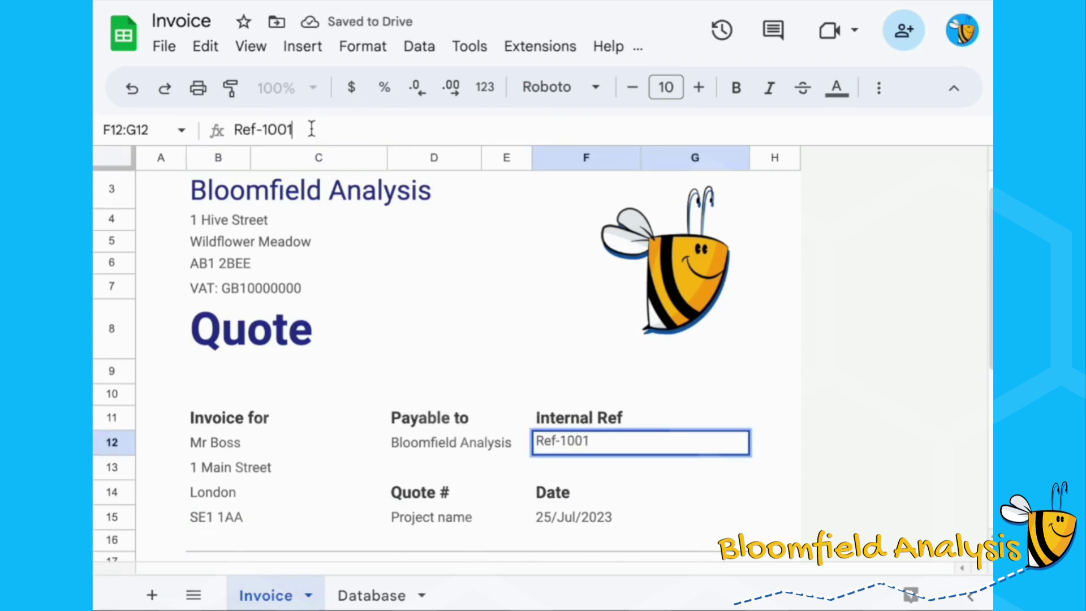
key(BackSpace)
text(2)
key(Return)
Test the lookups with two more records by setting the Internal Ref in F12 to Ref-1003 and finally Ref-1004
key(Up)
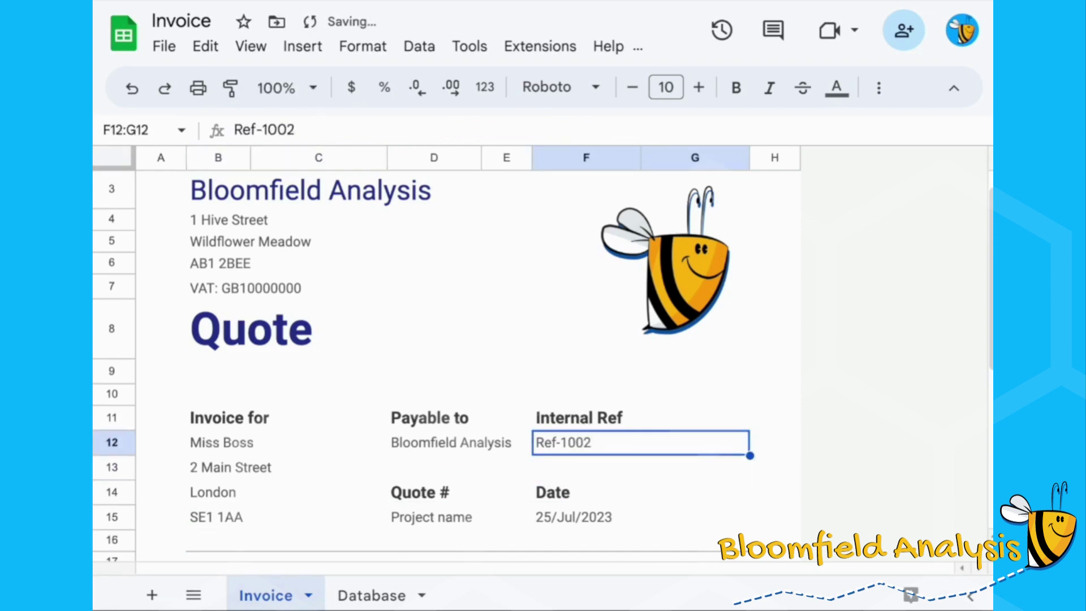
click(334, 122)
key(BackSpace)
text(3)
key(Return)
key(Up)
click(333, 123)
key(BackSpace)
text(4)
key(Return)
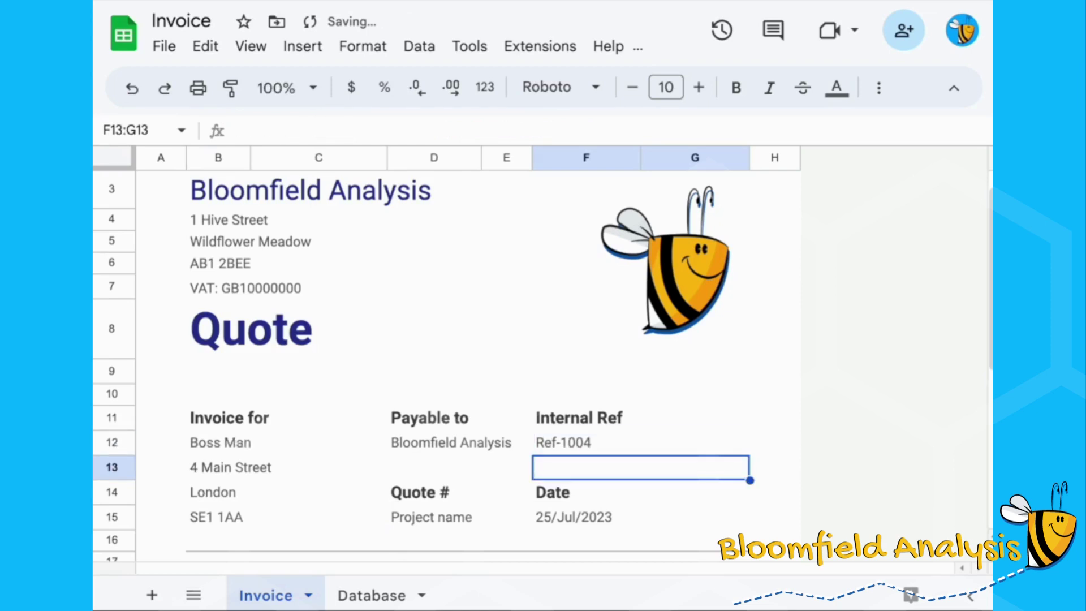
Examine the Payable to, Date and Quote # fields on the invoice and the Quote # column of the Database sheet
click(427, 439)
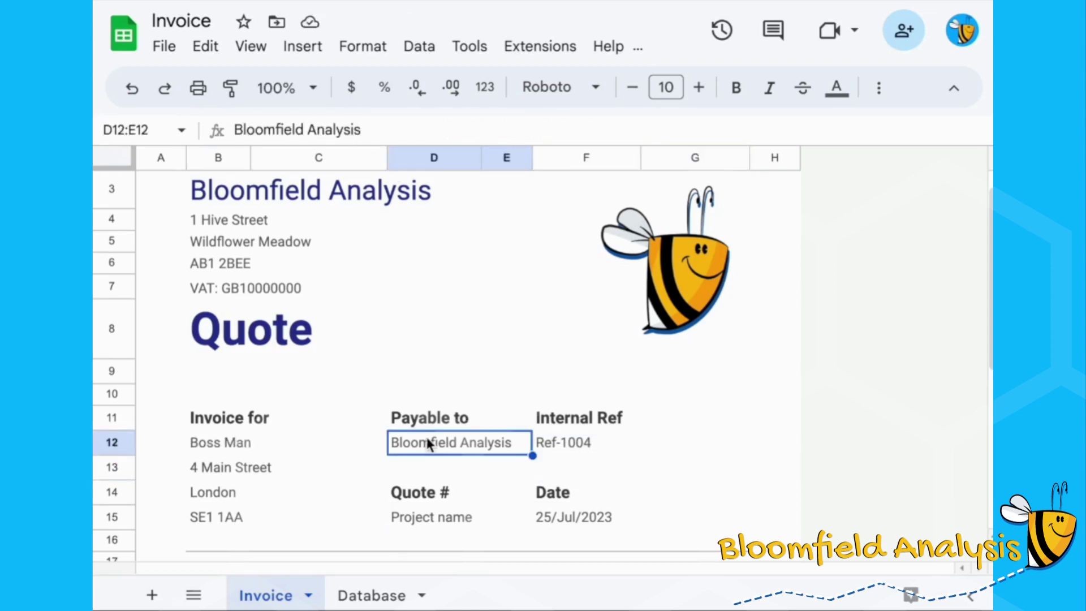
key(Right)
click(639, 517)
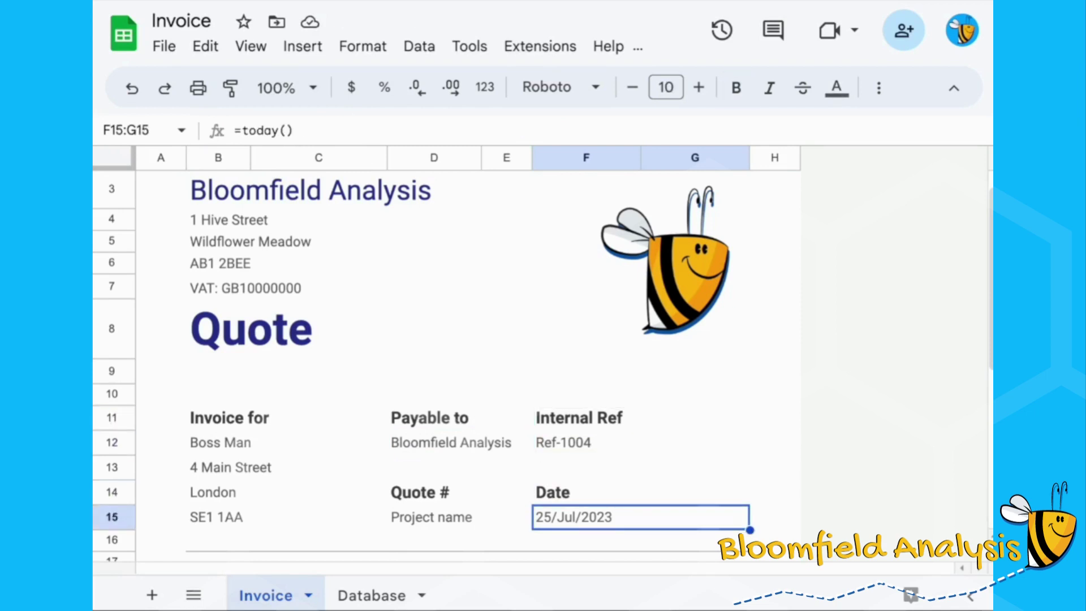
click(459, 516)
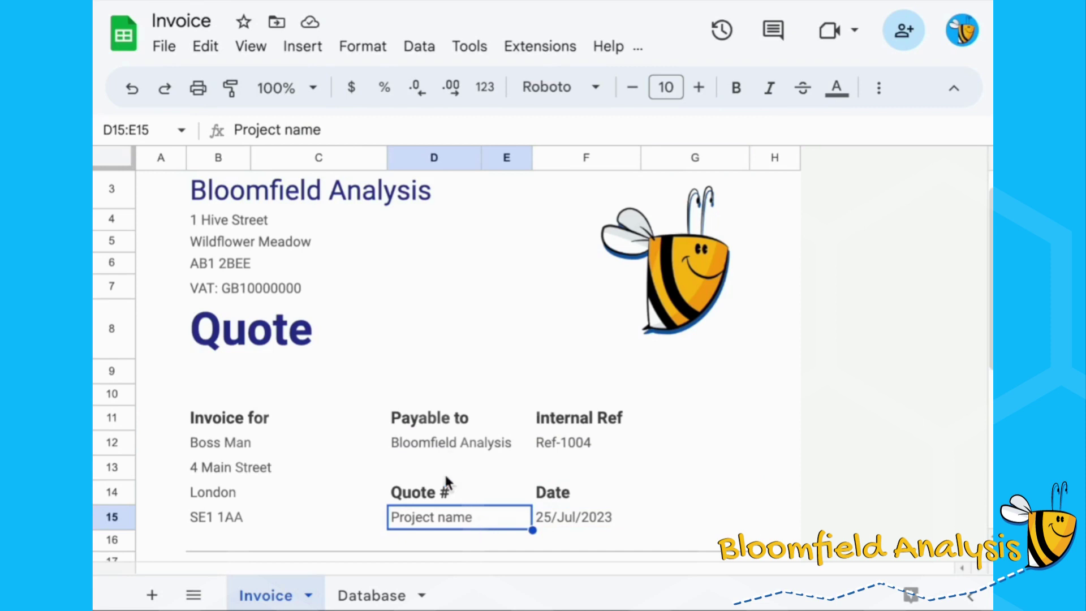
click(445, 492)
click(443, 516)
click(370, 593)
scroll(707, 243, right, 3)
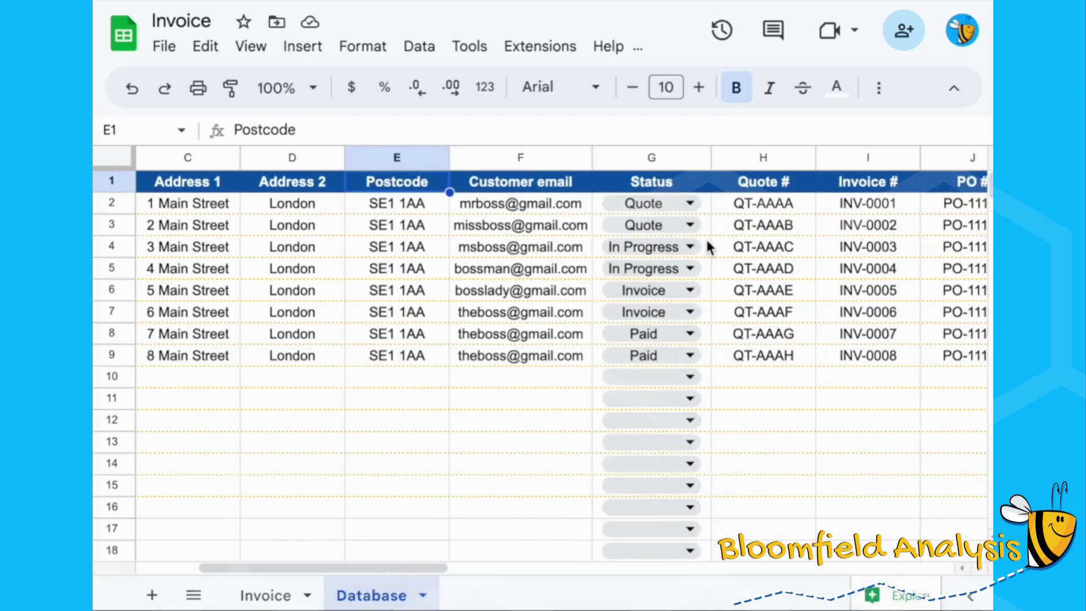
scroll(705, 236, right, 2)
Replace the Project name placeholder under Quote # in D15 with a copy of B15's lookup formula
click(262, 591)
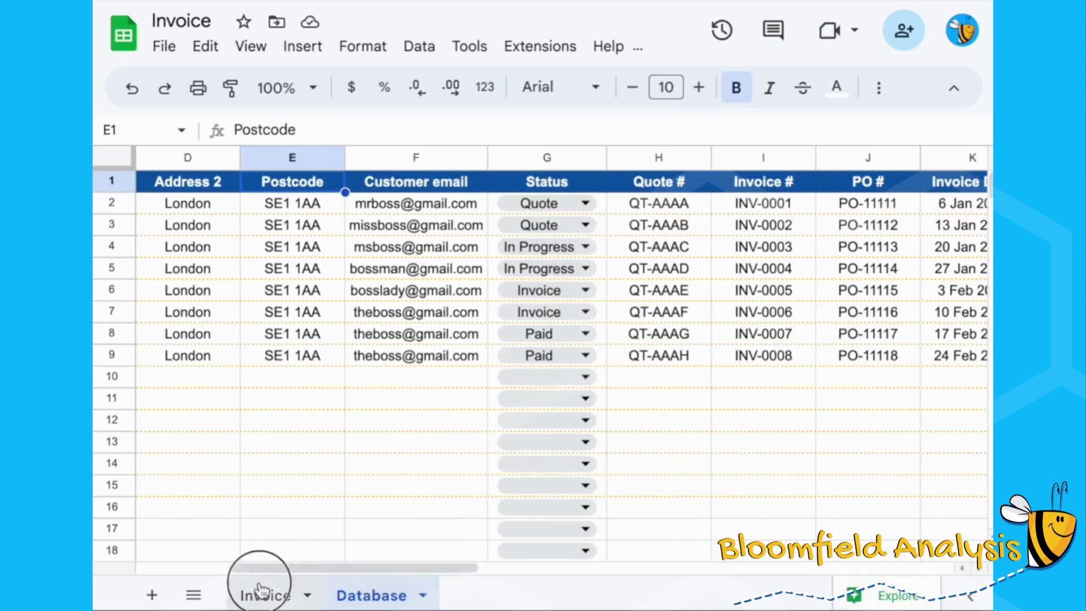
click(225, 517)
click(378, 130)
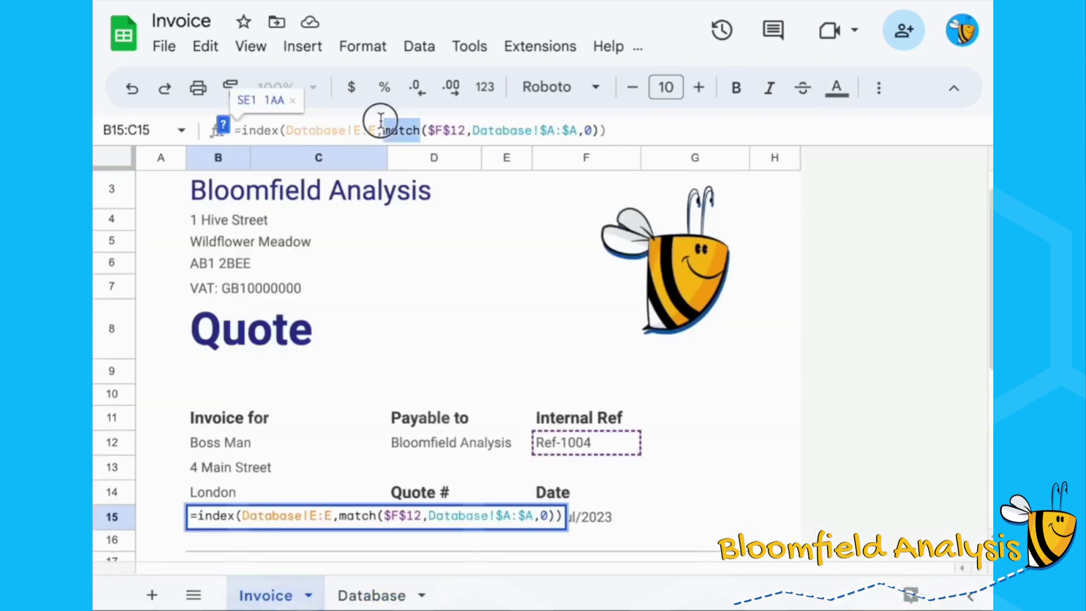
key(ctrl+a)
key(Return)
click(458, 517)
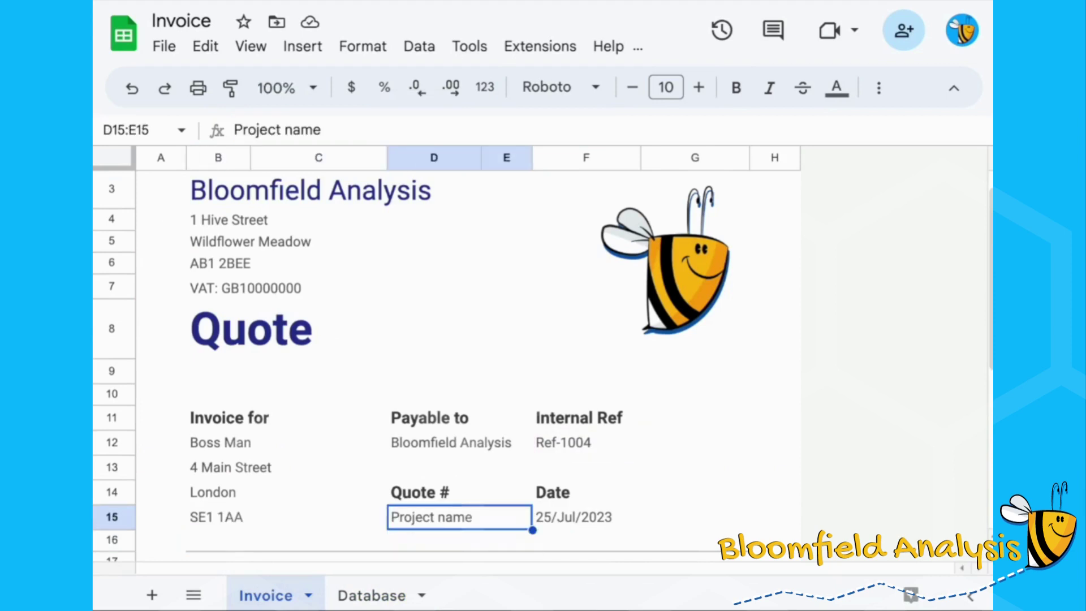
click(387, 127)
key(ctrl+a)
key(ctrl+v)
Make D15's lookup formula return the Quote # column by changing its index range to Database!H:H
double_click(357, 130)
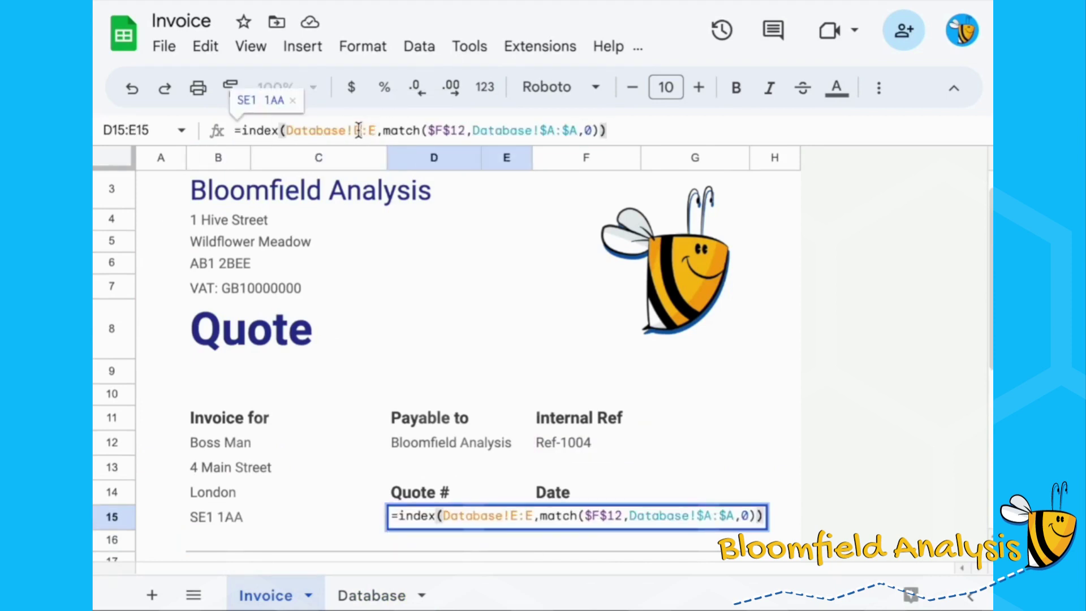
text(H)
key(BackSpace)
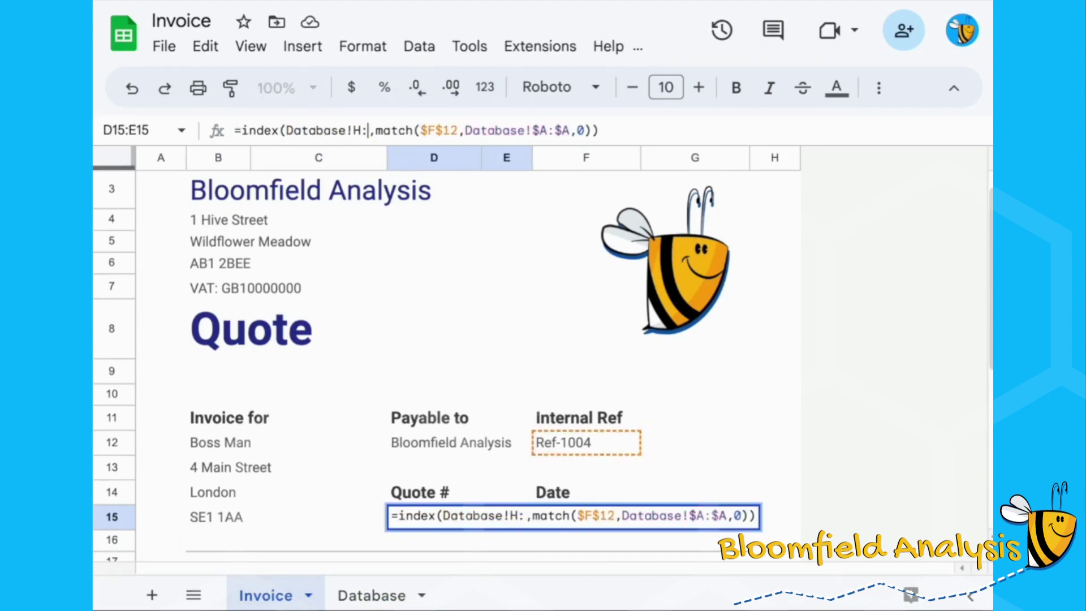
text(H)
key(Return)
click(458, 516)
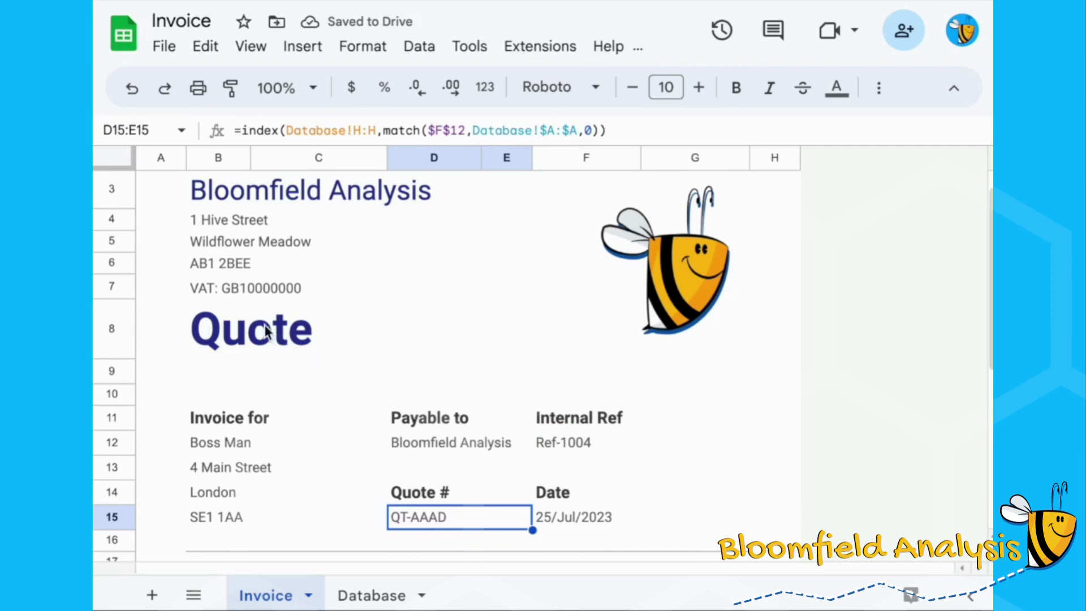
Check the Database Status column, then replace the Quote heading in B8 with a copy of B12's lookup formula
scroll(300, 351, up, 1)
click(300, 351)
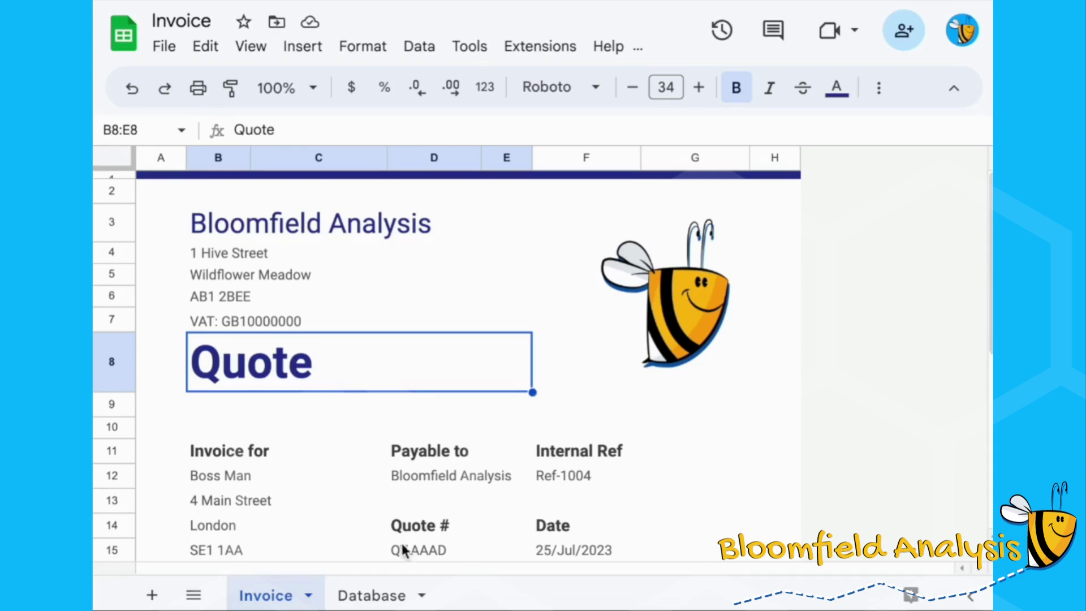
click(370, 595)
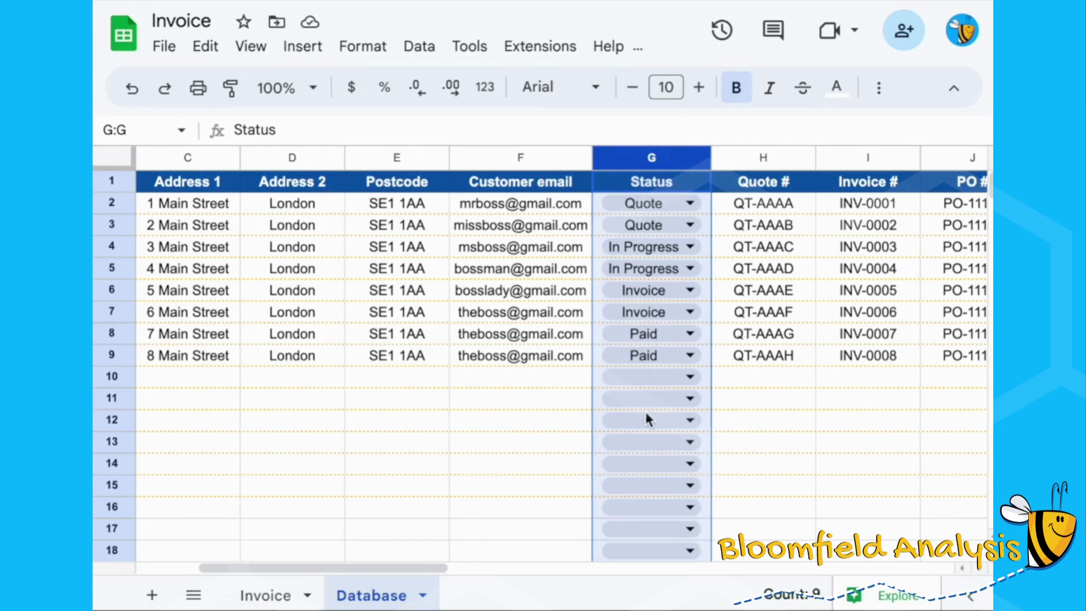
click(269, 593)
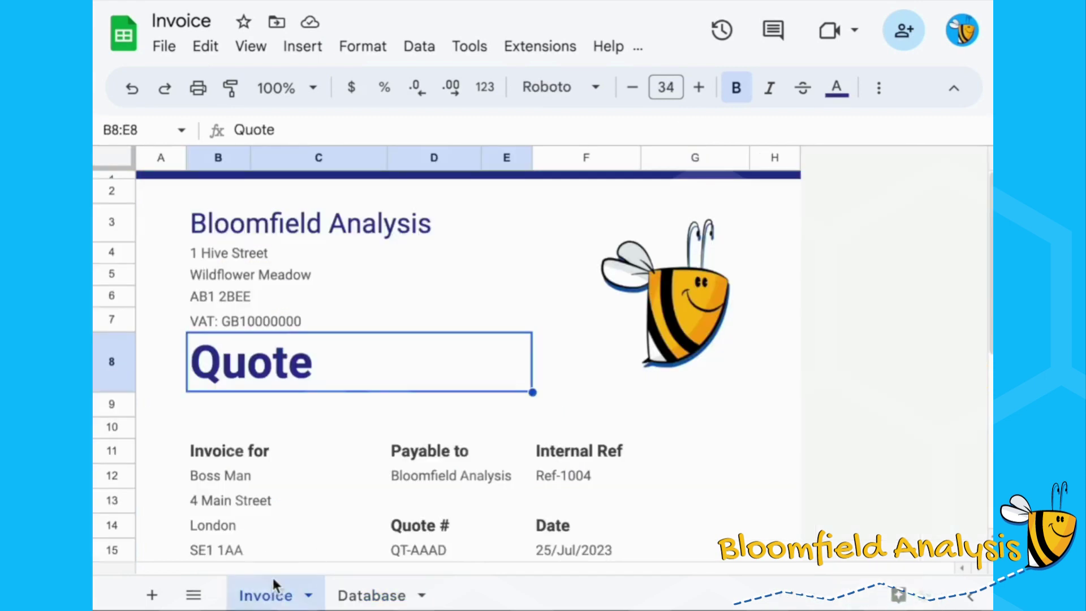
click(252, 475)
click(362, 139)
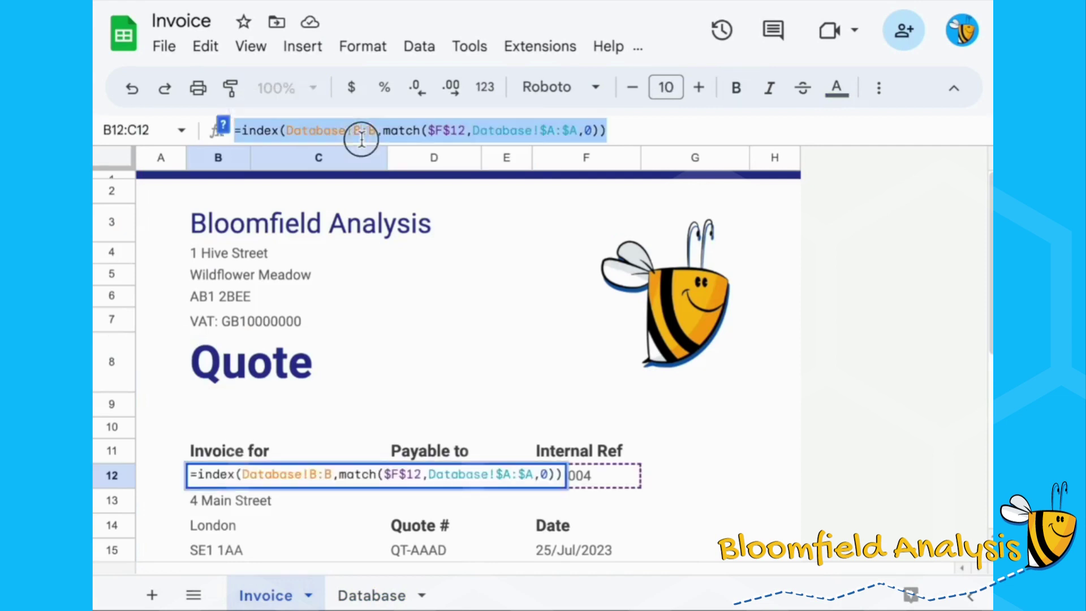
key(Return)
click(286, 427)
click(252, 362)
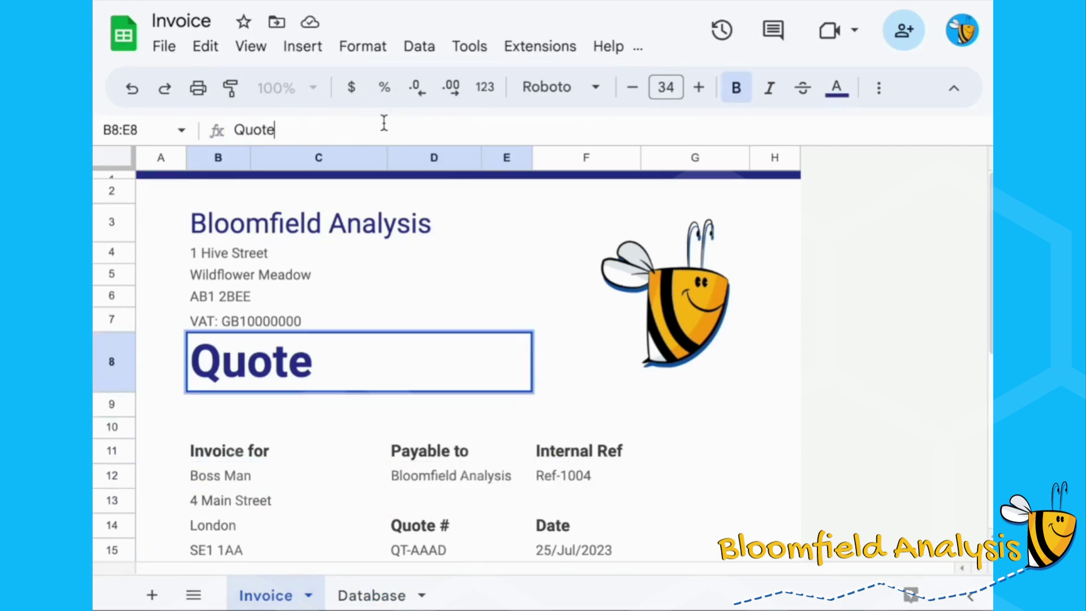
double_click(240, 129)
text(=index(Database!B:B,match($F$12,Database!$A:$A,0)))
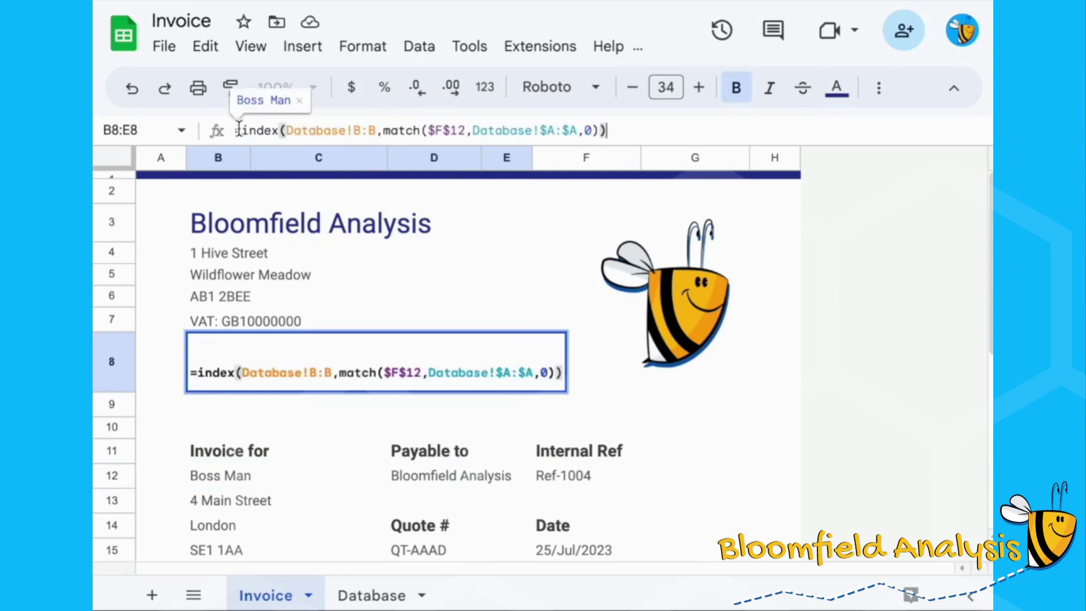
Make B8's heading formula return the Status column by changing its index range to Database!G:G
click(360, 130)
key(BackSpace)
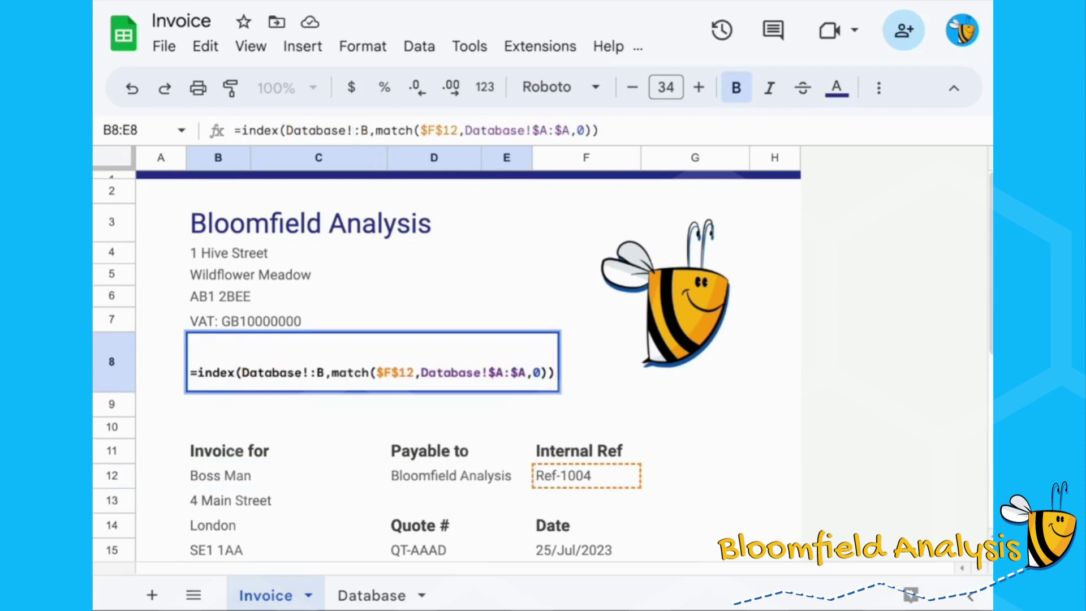
text(G)
key(Right)
key(Delete)
text(G)
key(Return)
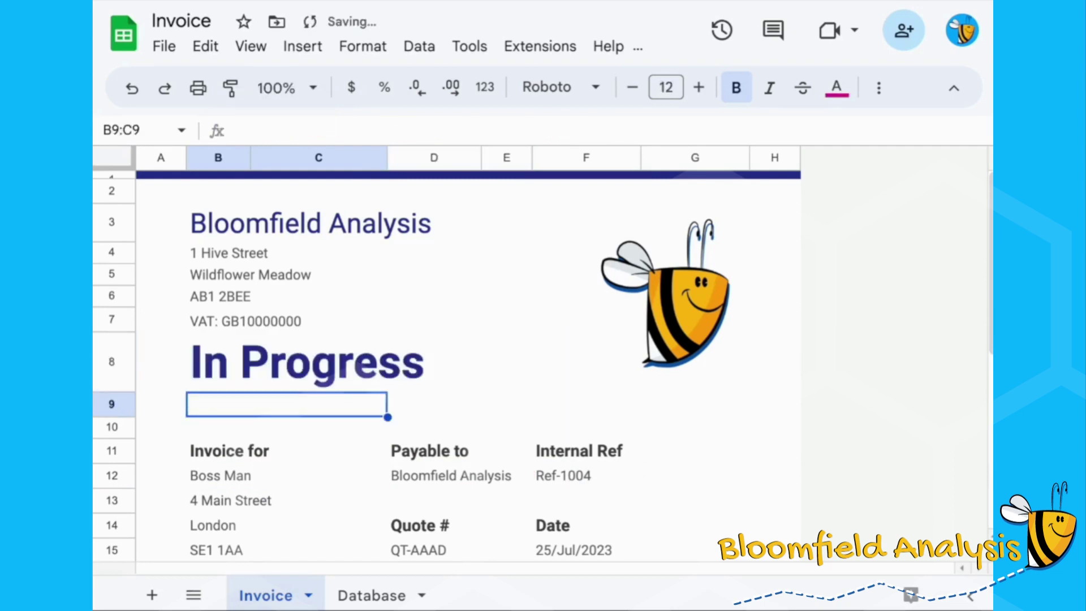
Change the Internal Ref in F12 to Ref-1001 to test the status heading
key(Up)
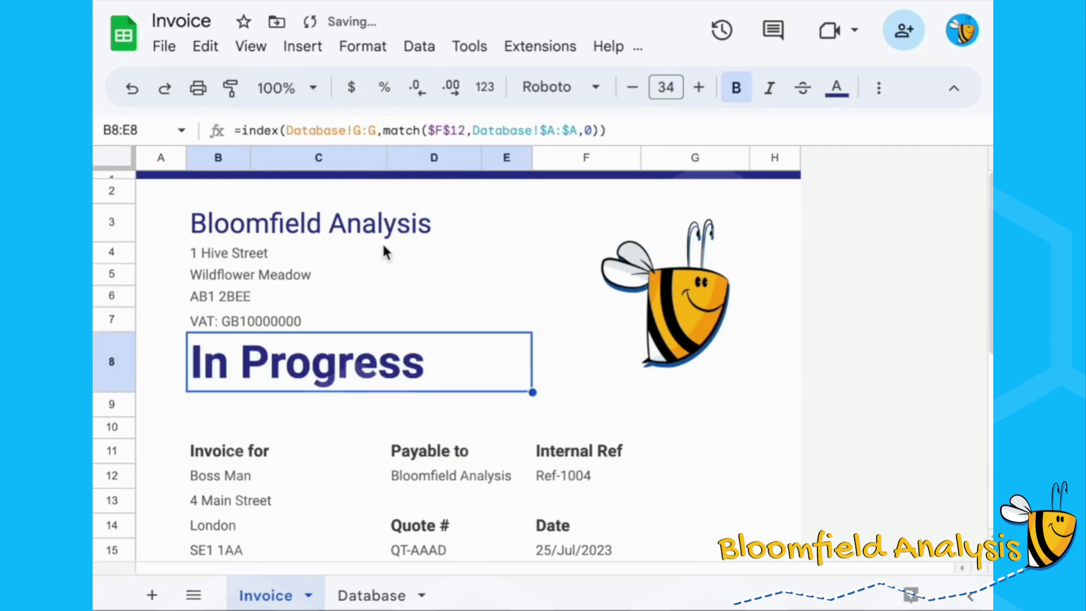
click(639, 475)
click(326, 132)
key(BackSpace)
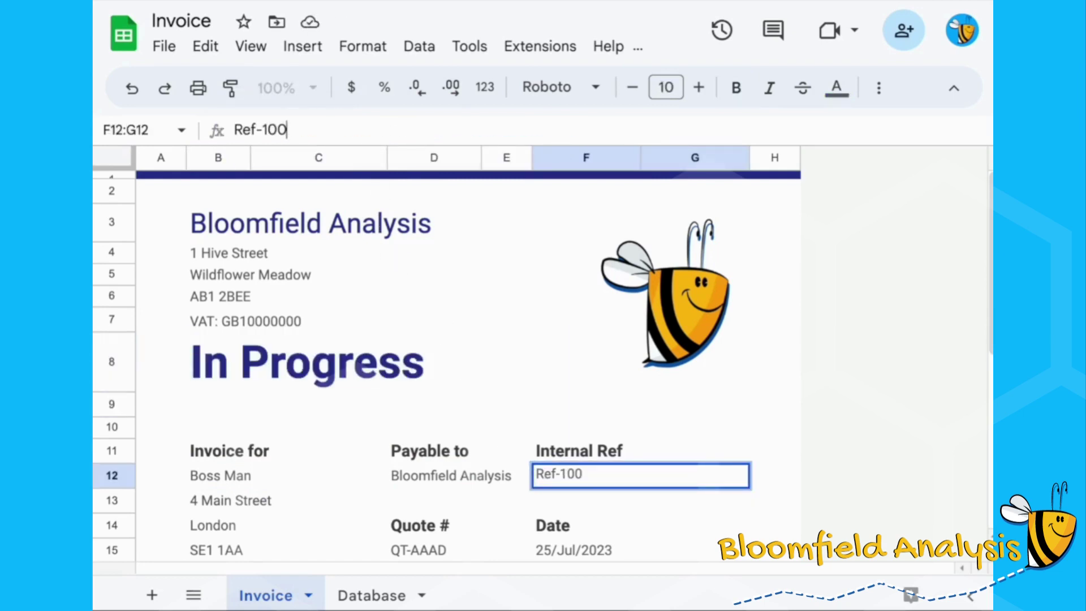
text(1)
key(Return)
Set the Internal Ref in F12 to Ref-1006 and check the heading formula in B8
click(639, 475)
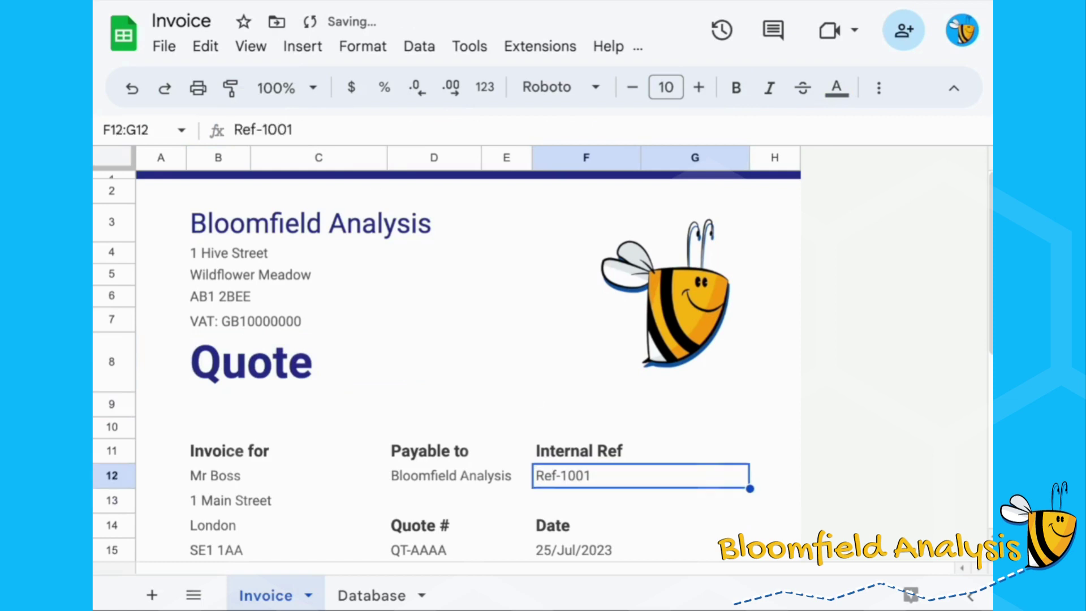
click(320, 120)
key(BackSpace)
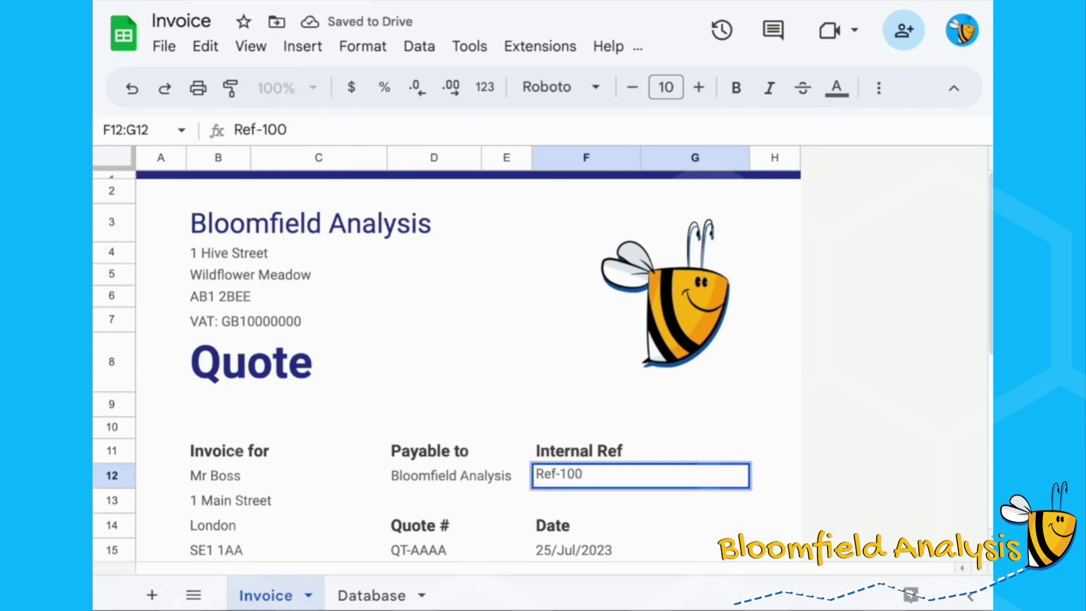
text(6)
key(Return)
click(639, 475)
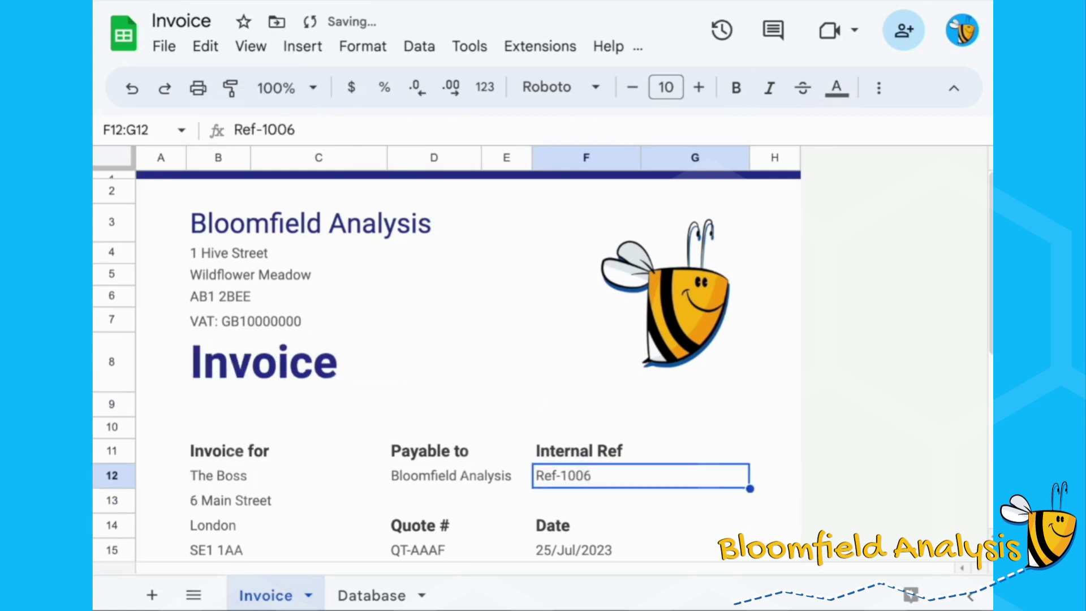
click(261, 363)
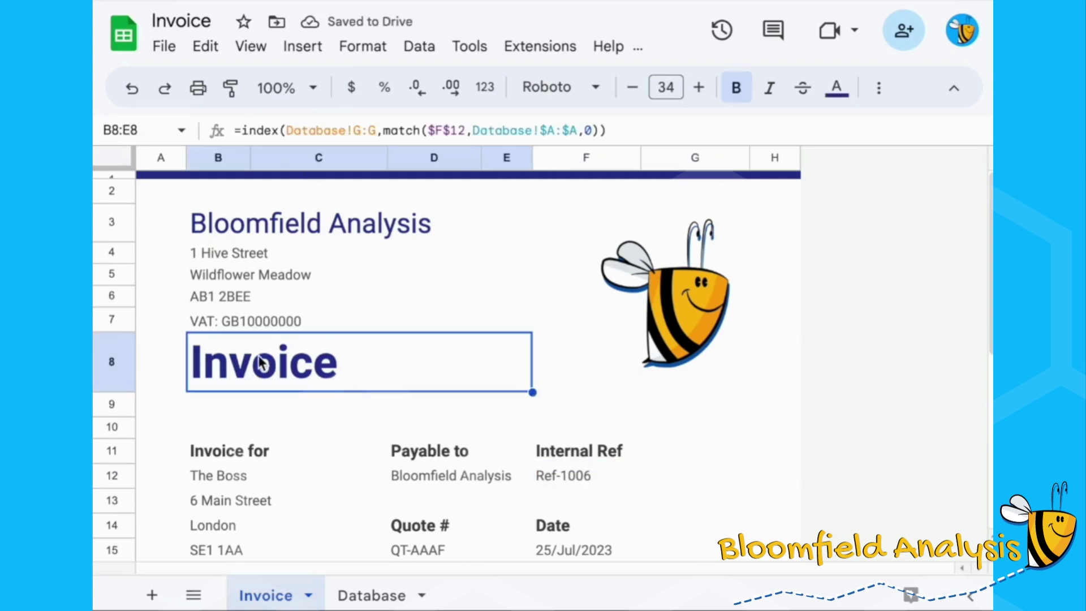
Return the Internal Ref in F12 to Ref-1001
click(556, 474)
click(309, 129)
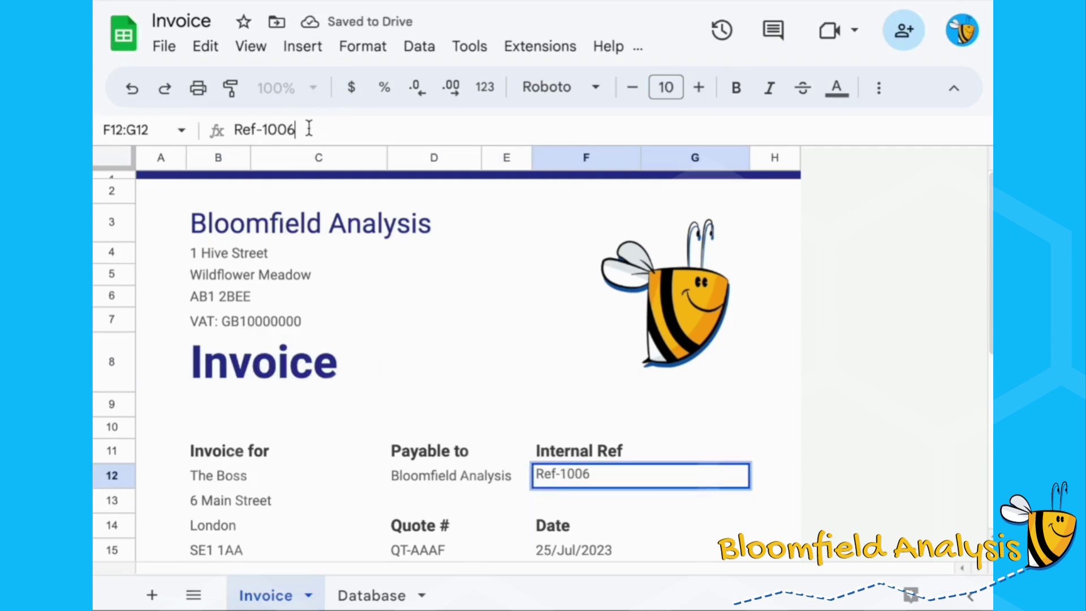
key(BackSpace)
text(1)
key(Return)
Wrap B8's status lookup in an IF function that tests whether the result equals "Quote"
click(279, 359)
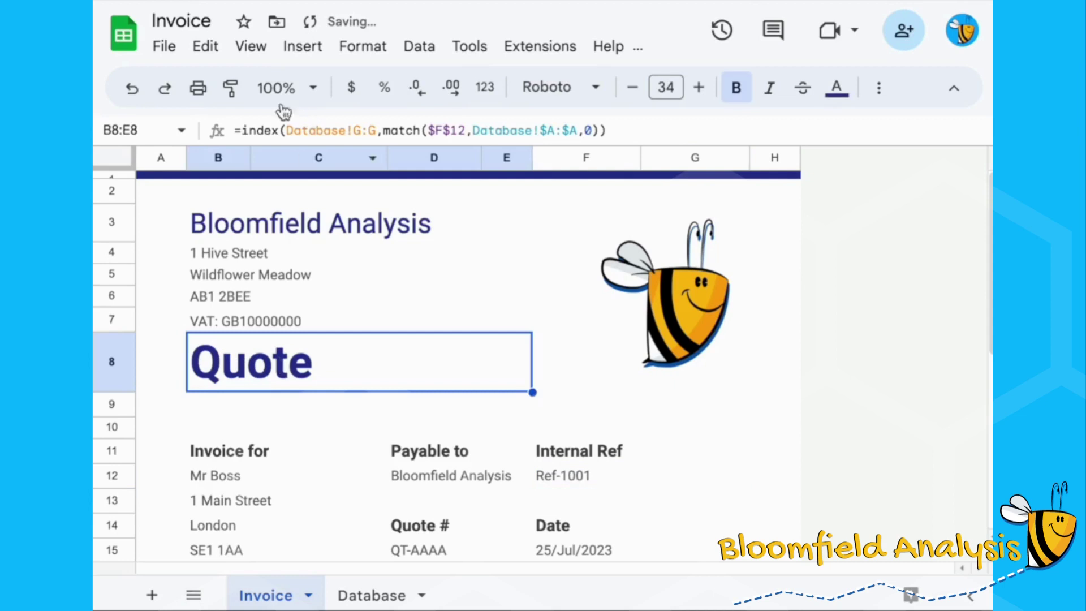
click(240, 130)
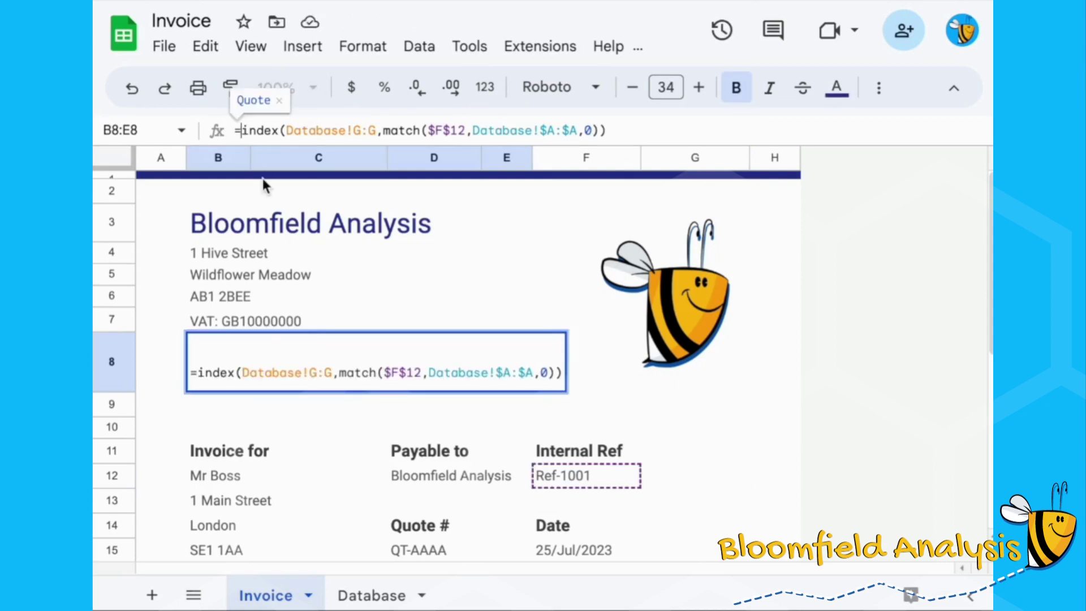
text(if)
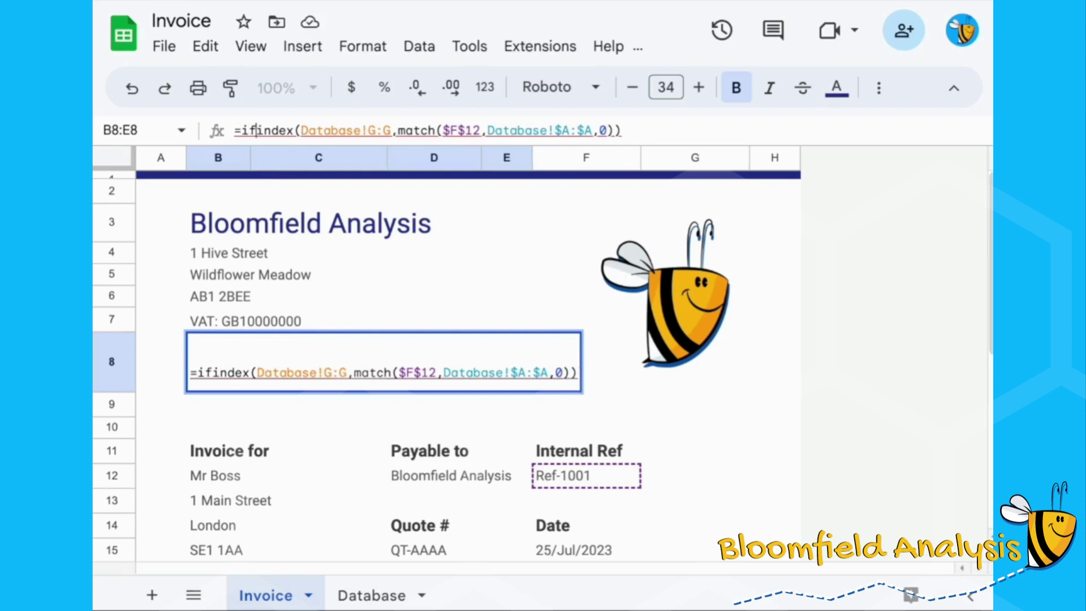
text(()
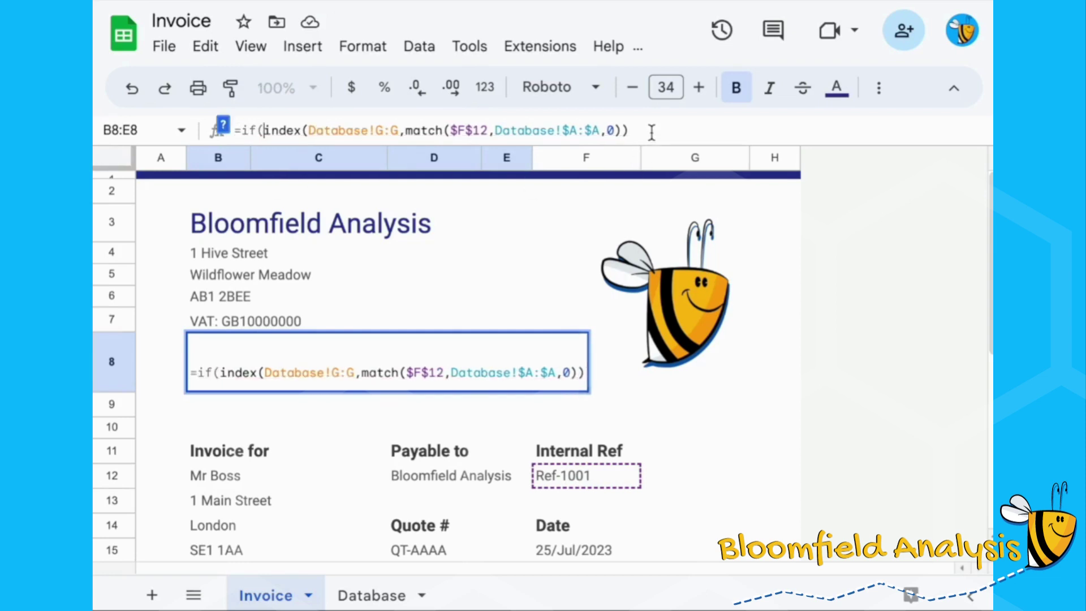
click(651, 131)
text(="Quote)
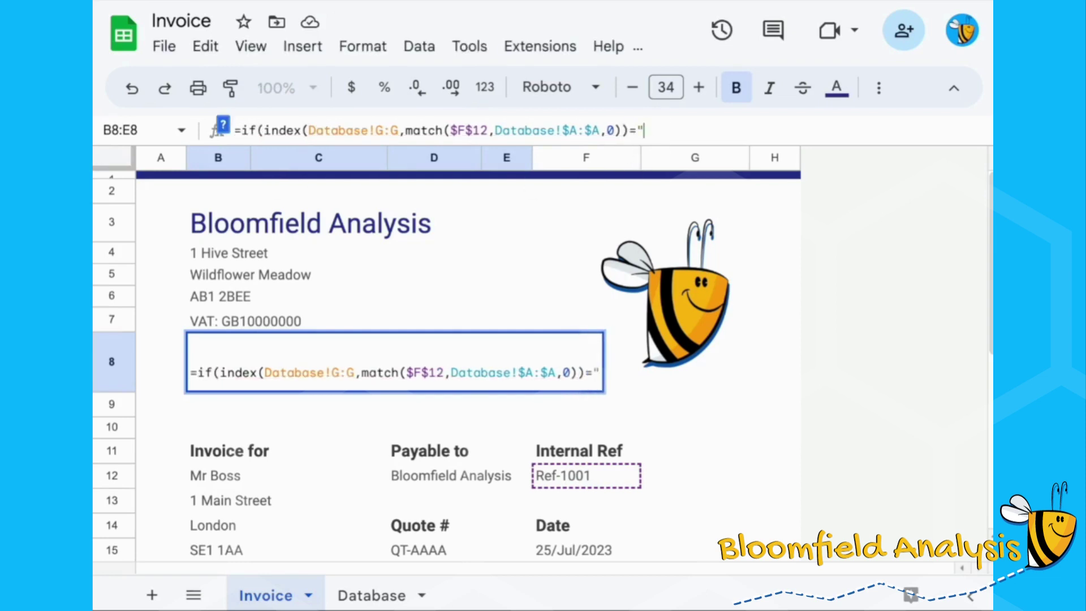
text(")
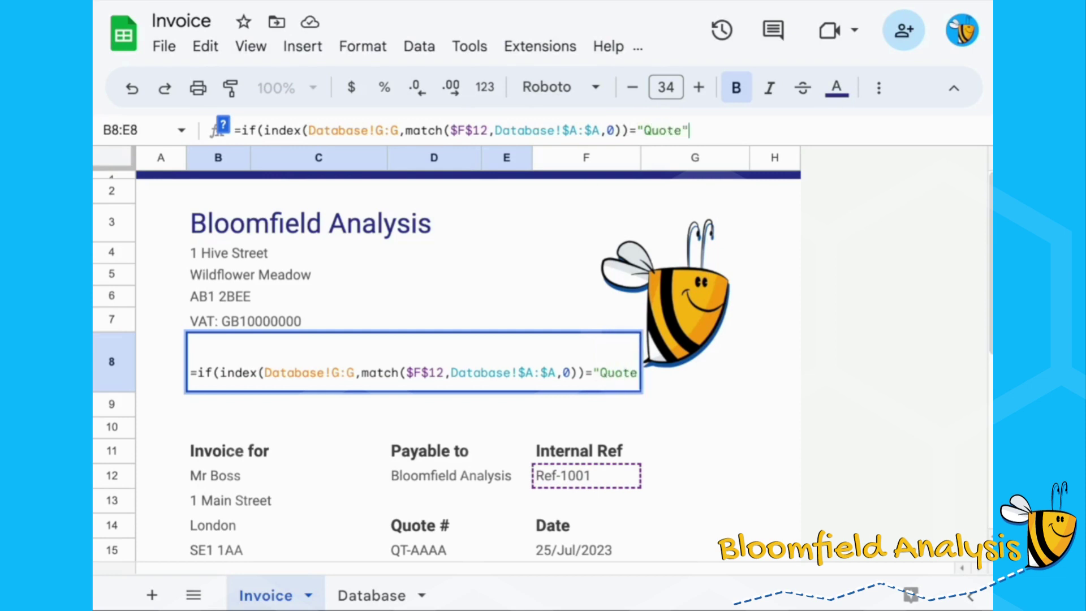
Make B8's IF return "QUOTE" when true and "INVOICE" otherwise, then review its arguments and commit the formula
text(,)
text("QOY)
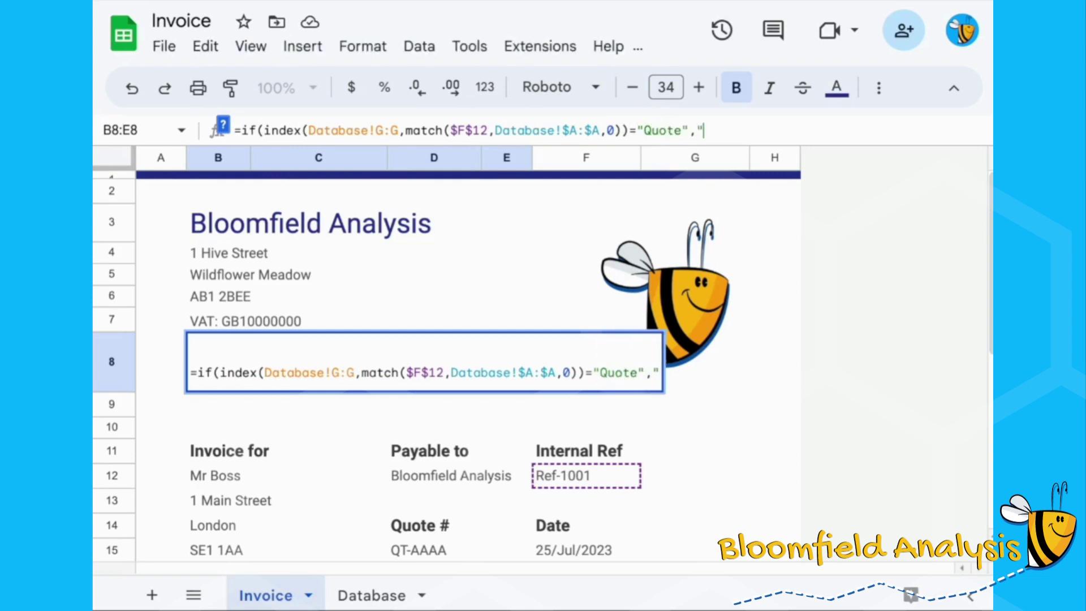
key(BackSpace)
key(BackSpace)
text(UOTE")
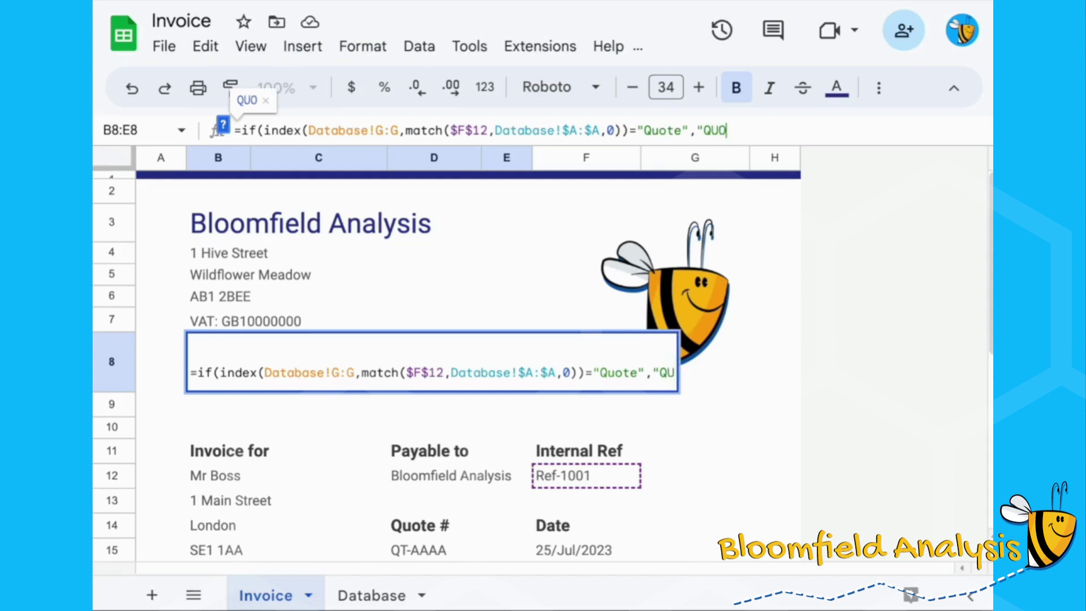
text(,"INVOICE)
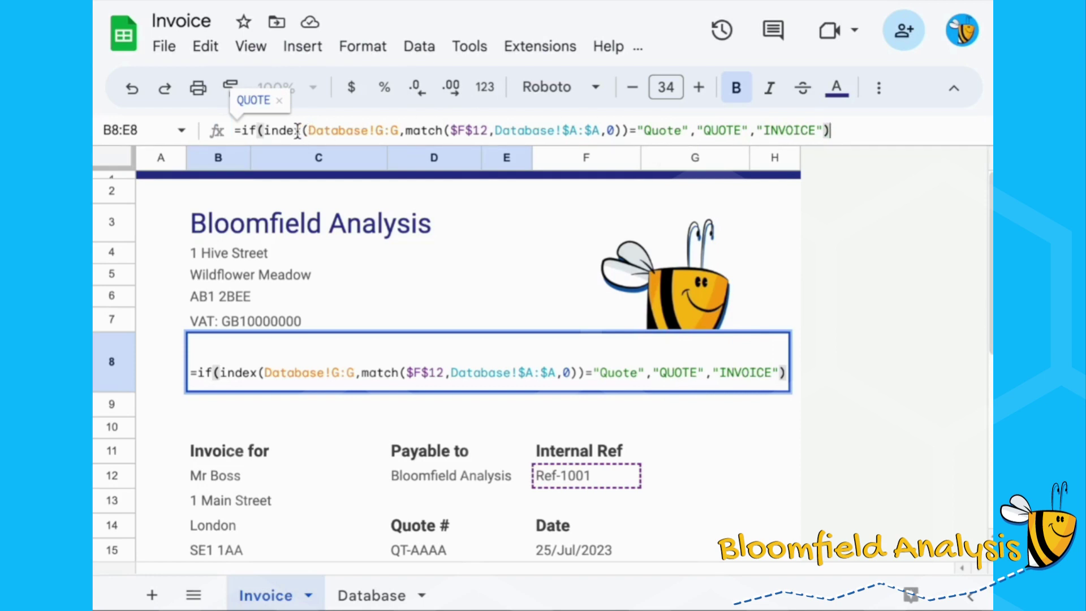
drag(266, 128, 689, 131)
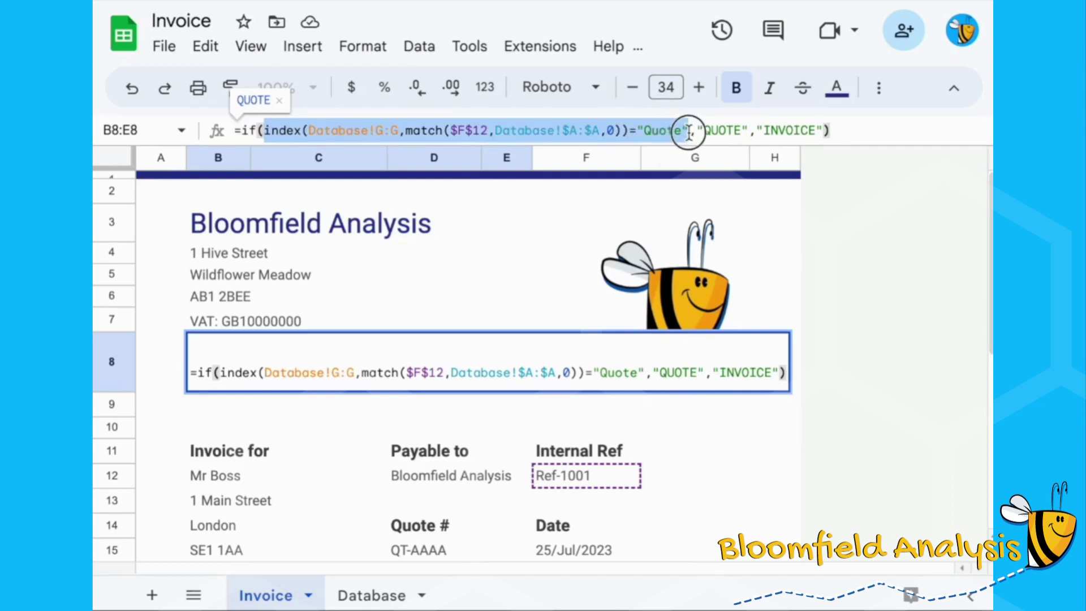
drag(695, 131, 822, 130)
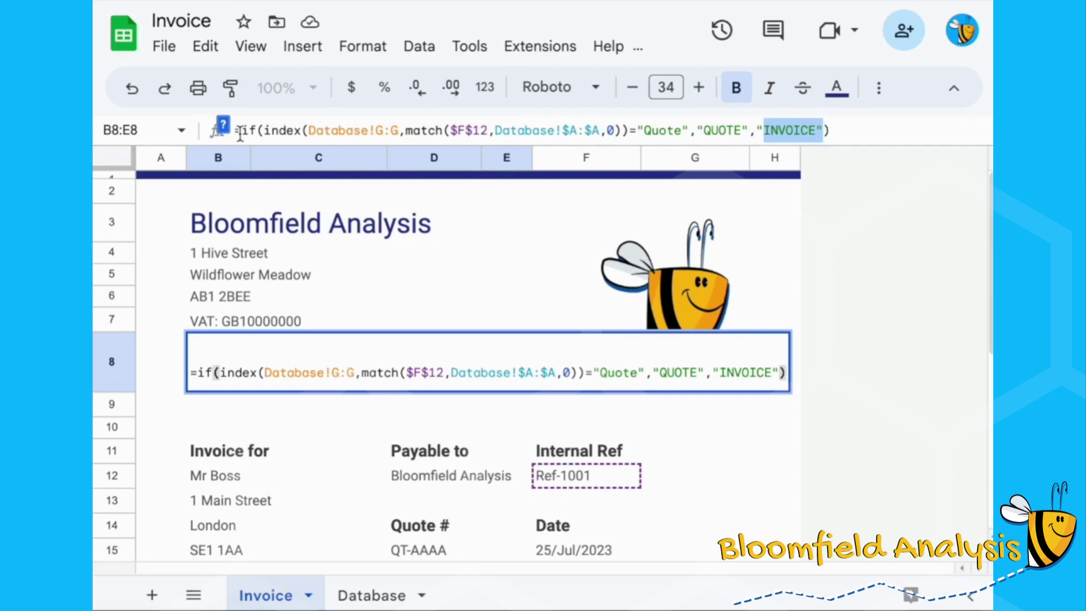
drag(241, 134, 621, 133)
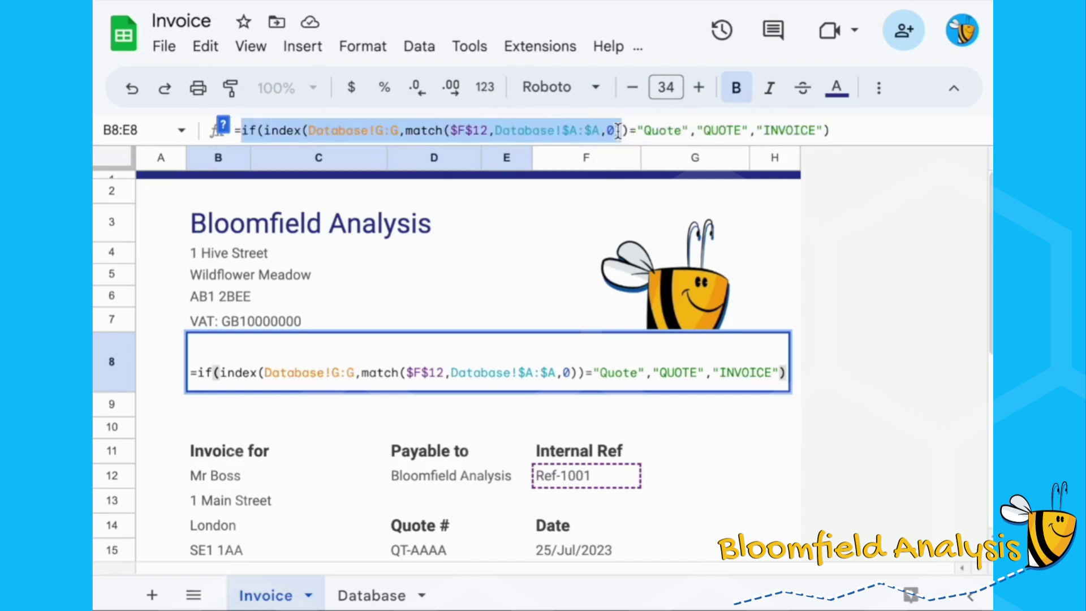
click(381, 132)
click(656, 130)
click(720, 130)
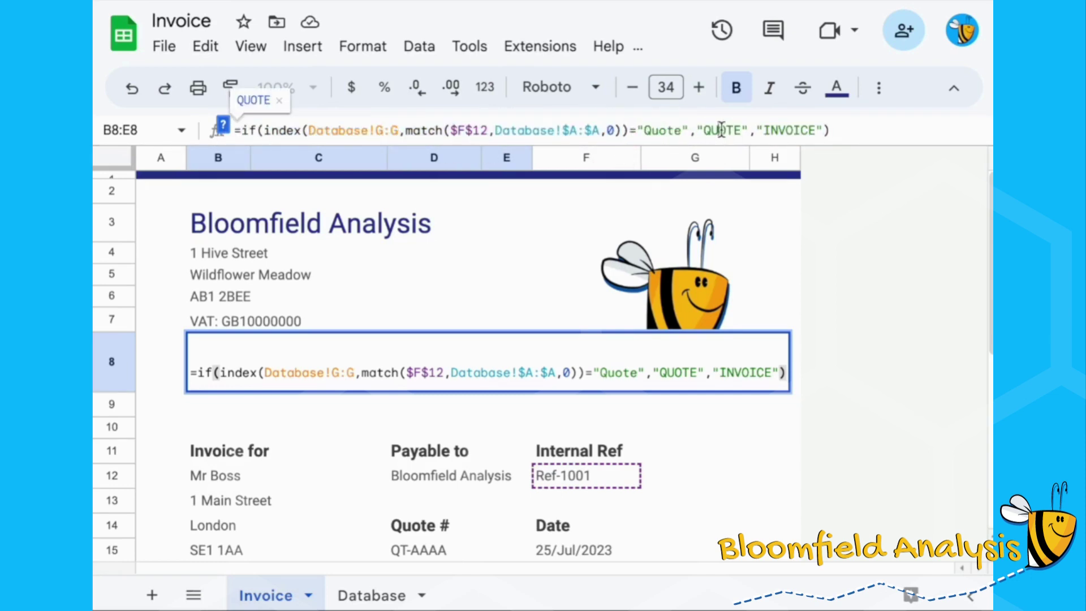
key(Return)
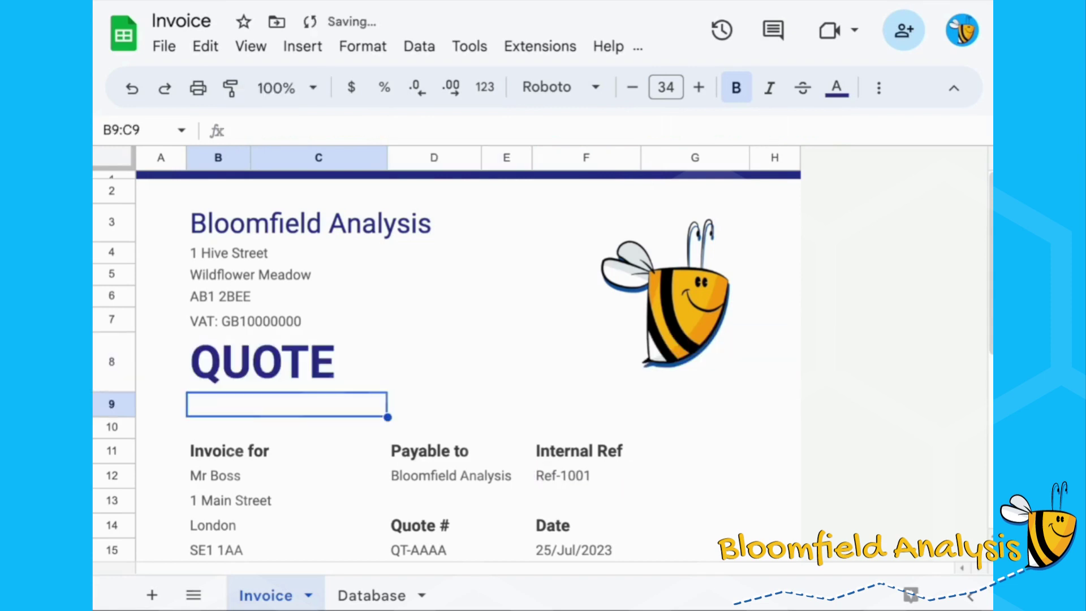
Set the Internal Ref in F12 to Ref-1004 and check the resulting heading in B8
key(Up)
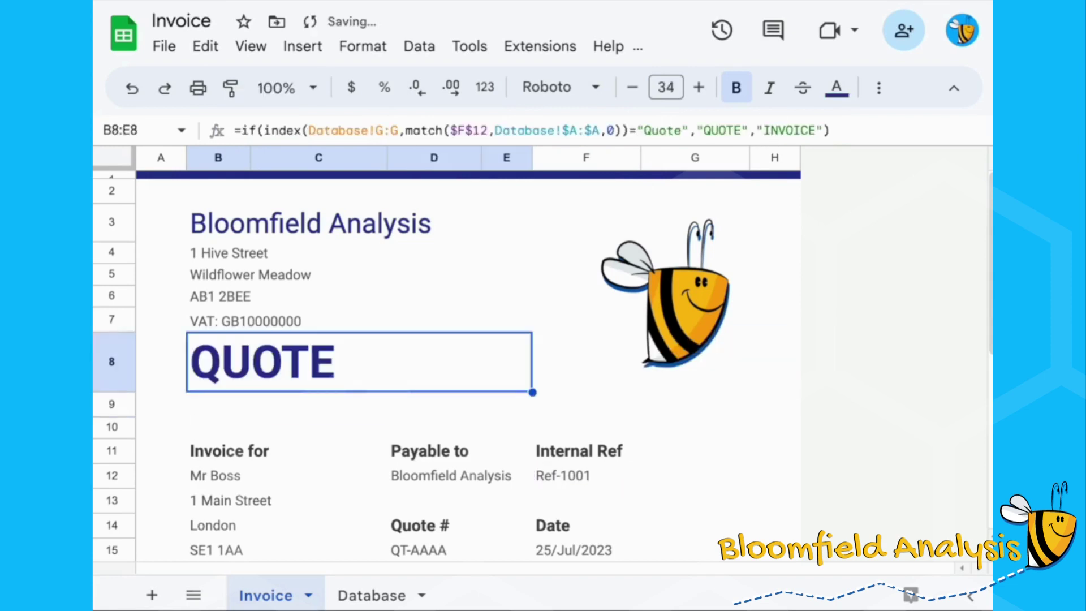
click(601, 474)
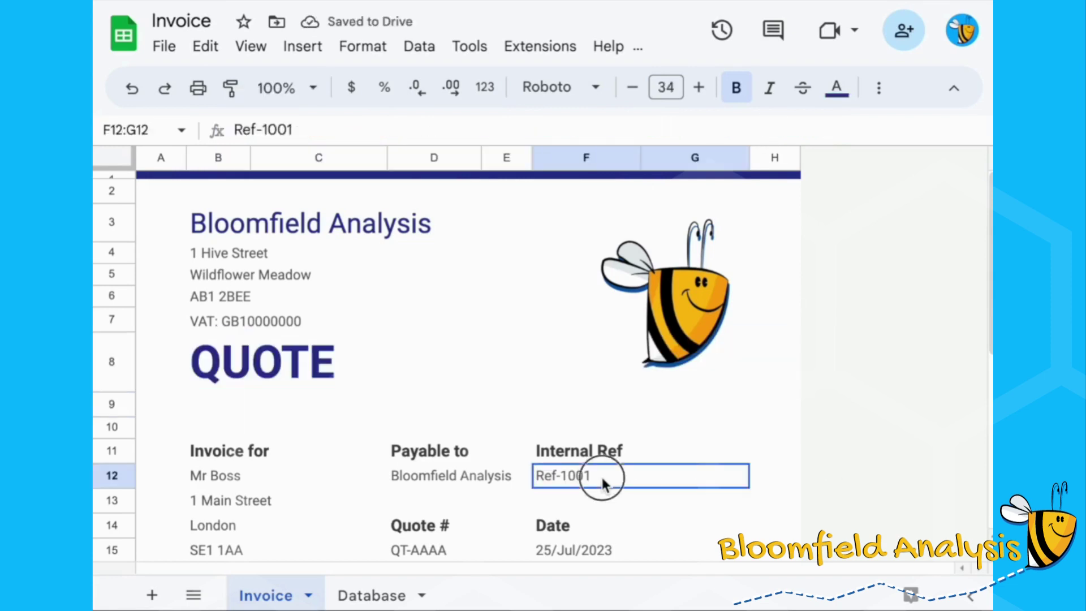
click(434, 125)
key(BackSpace)
text(4)
key(Return)
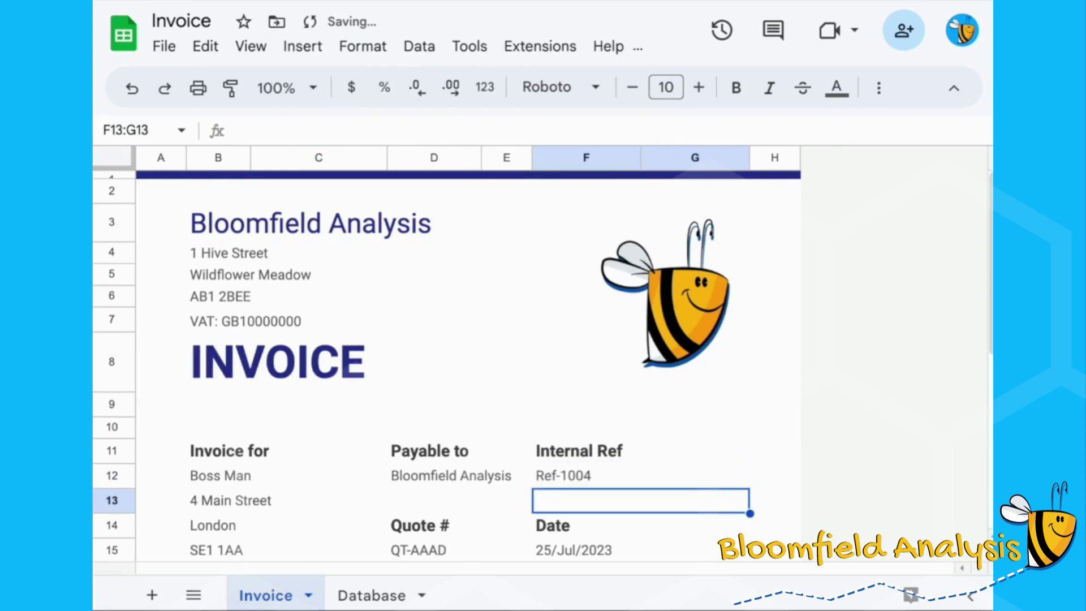
key(Up)
click(268, 342)
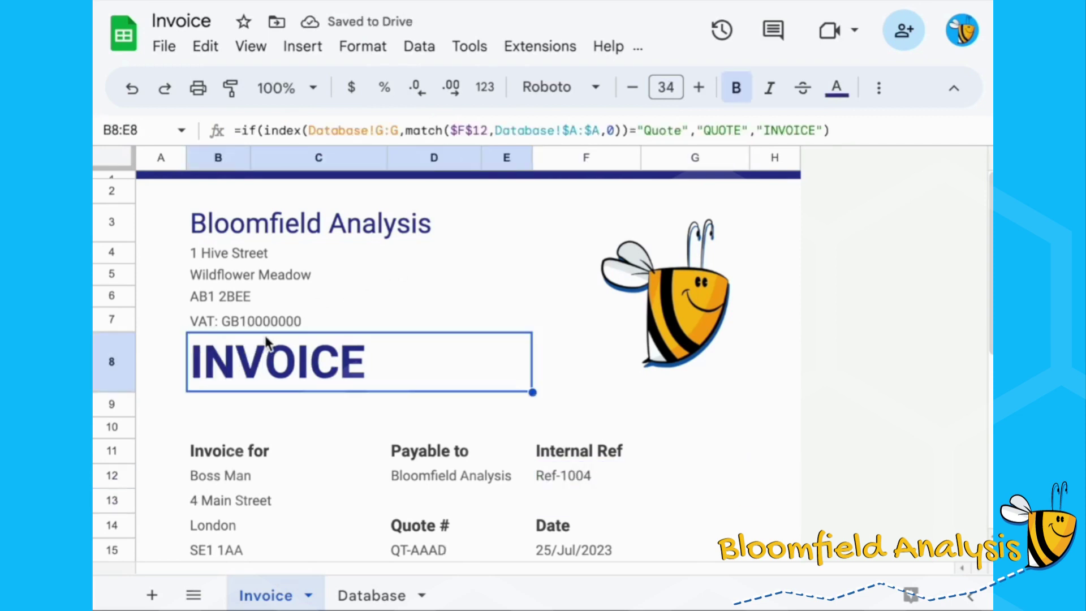
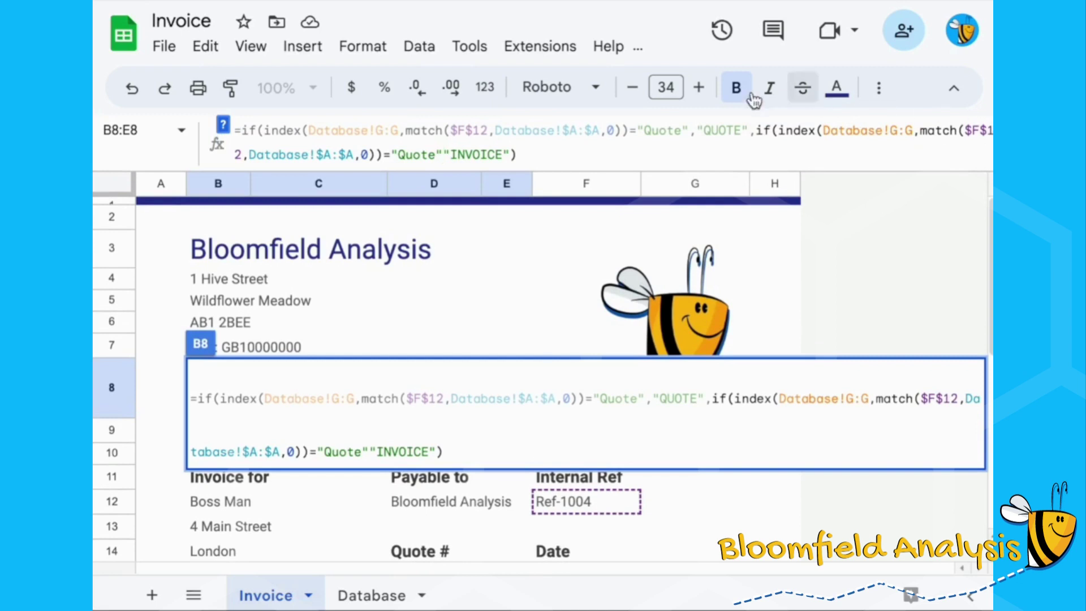
Make the nested IF in B8 test for "In Progress" and return "QUOTE", keeping "INVOICE" as a separate fallback argument
text(,)
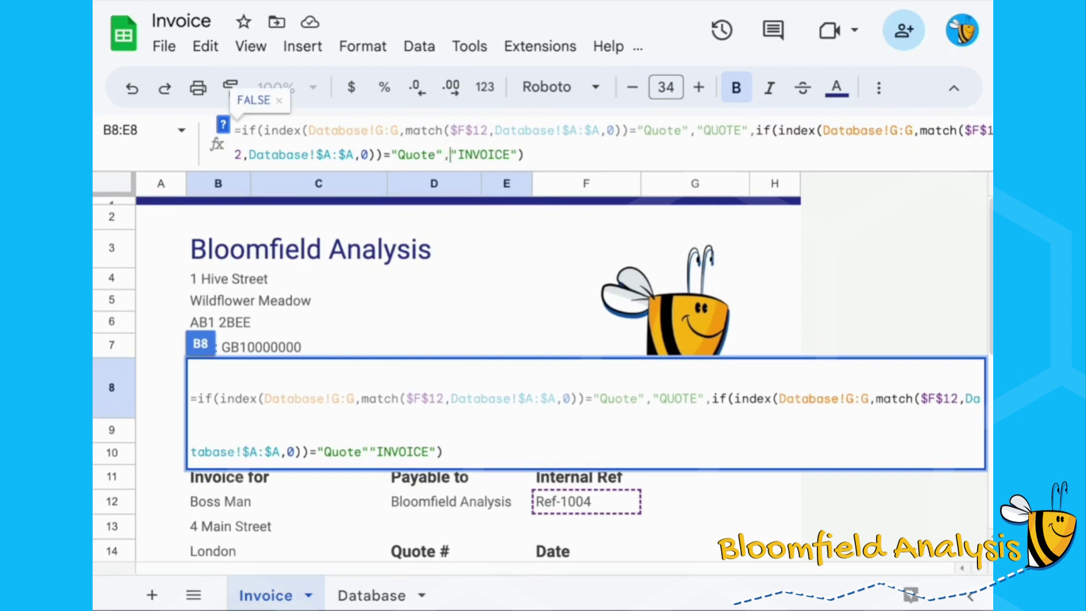
double_click(415, 156)
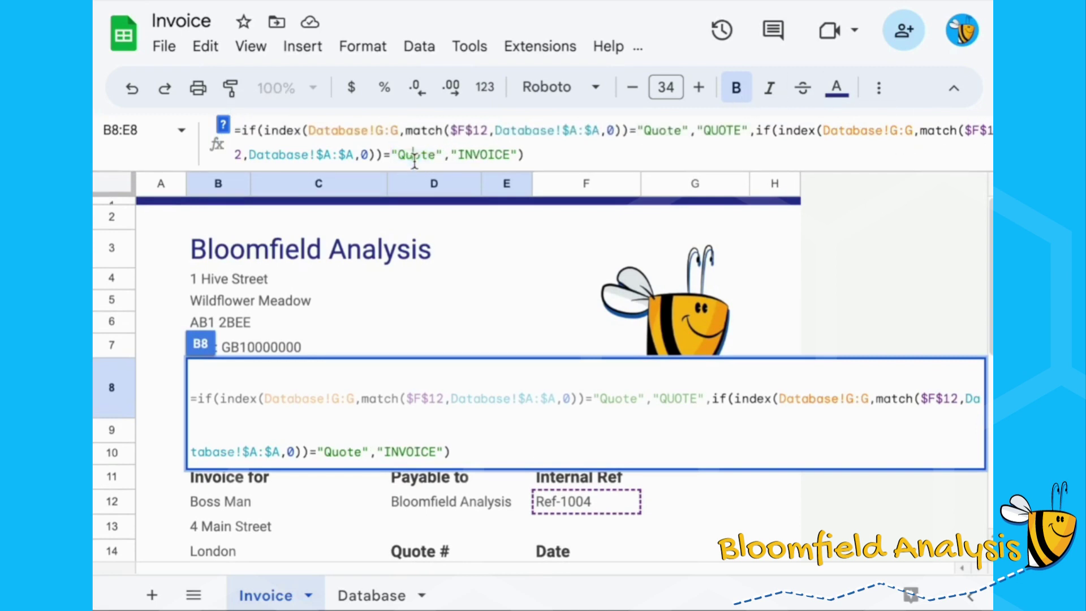
drag(433, 153, 399, 153)
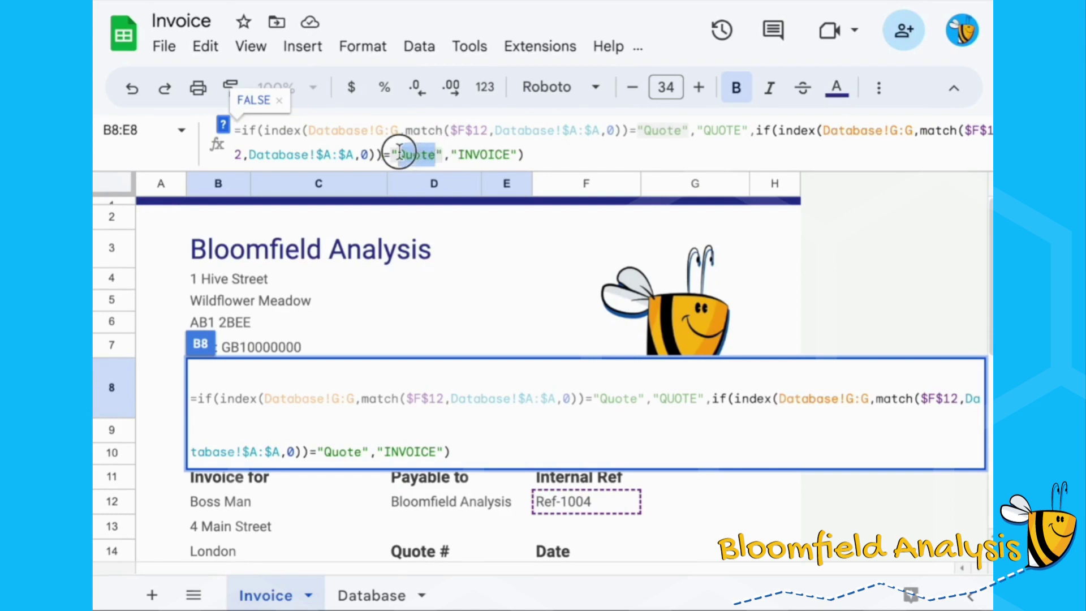
text(In Progress)
key(Right)
text(,")
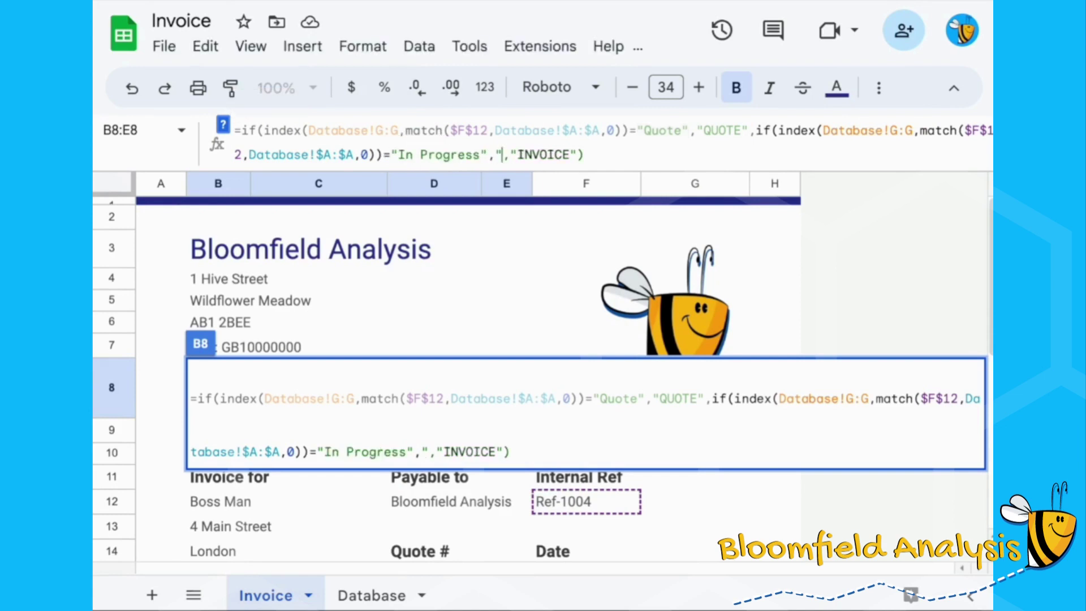
text(QUOTE)
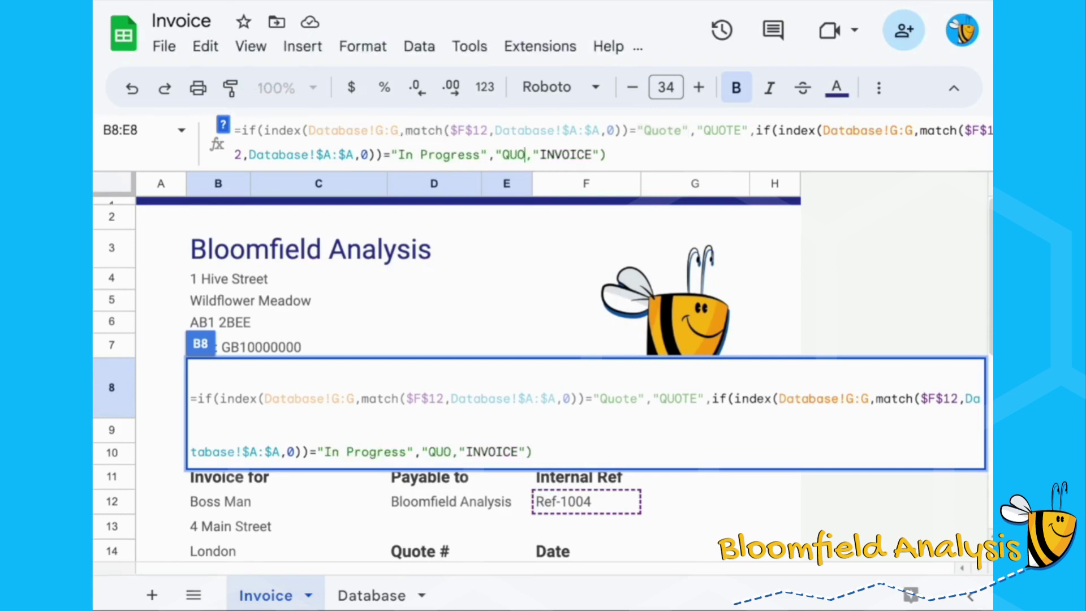
text(")
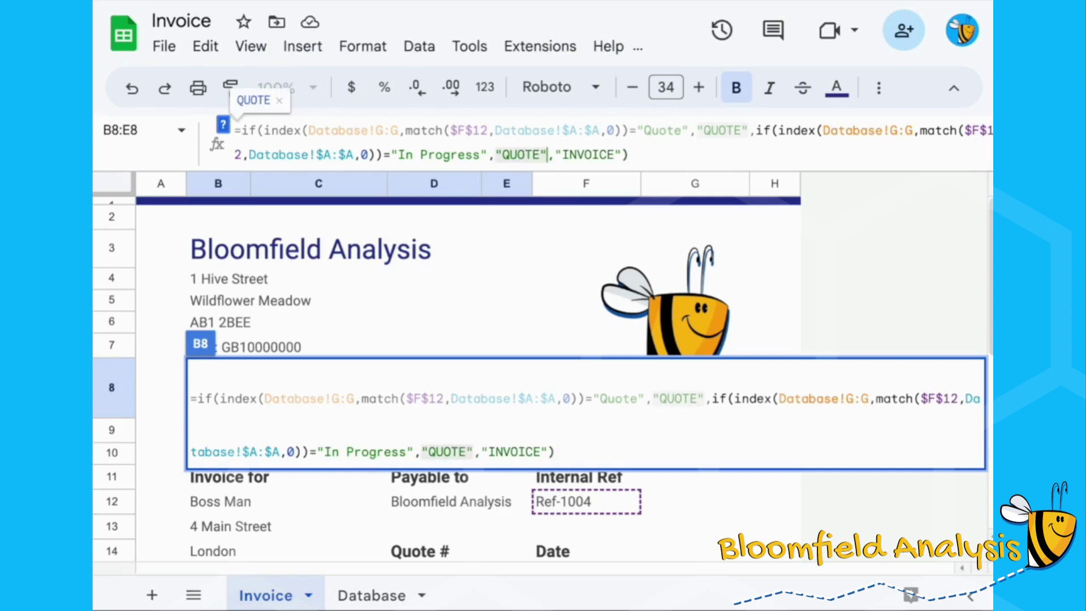
Close the nested IF formula in B8 with a final parenthesis, review its "INVOICE" fallback and commit it
drag(552, 154, 759, 129)
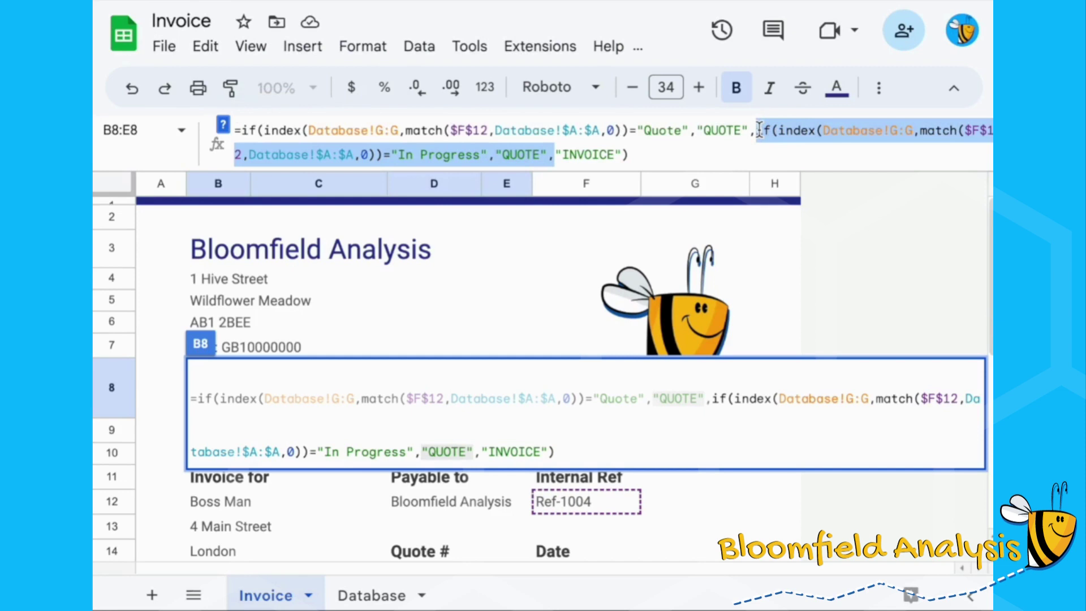
click(686, 162)
text())
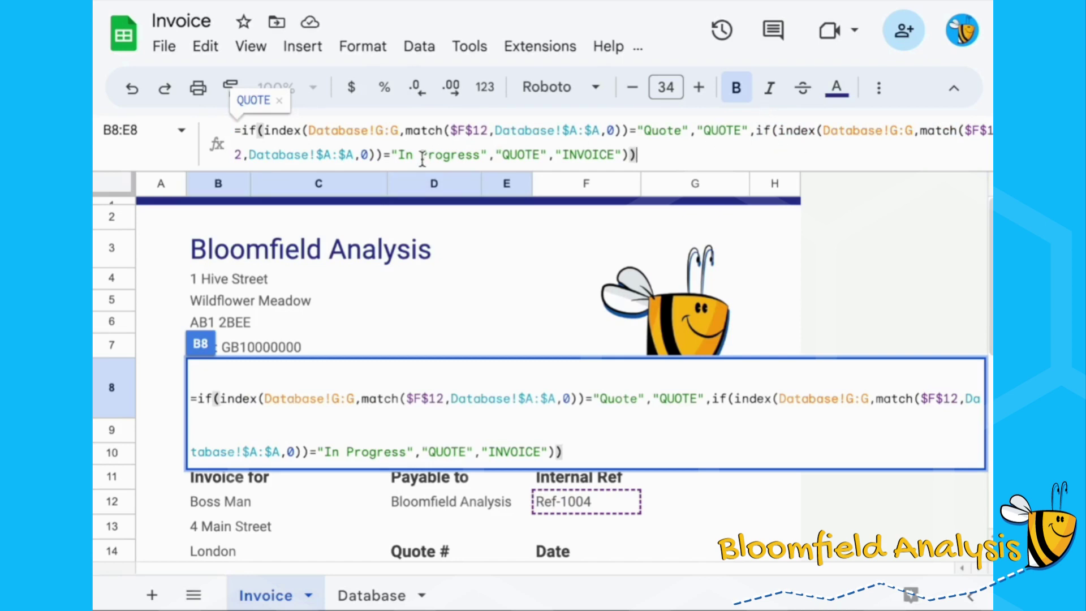
drag(555, 154, 625, 152)
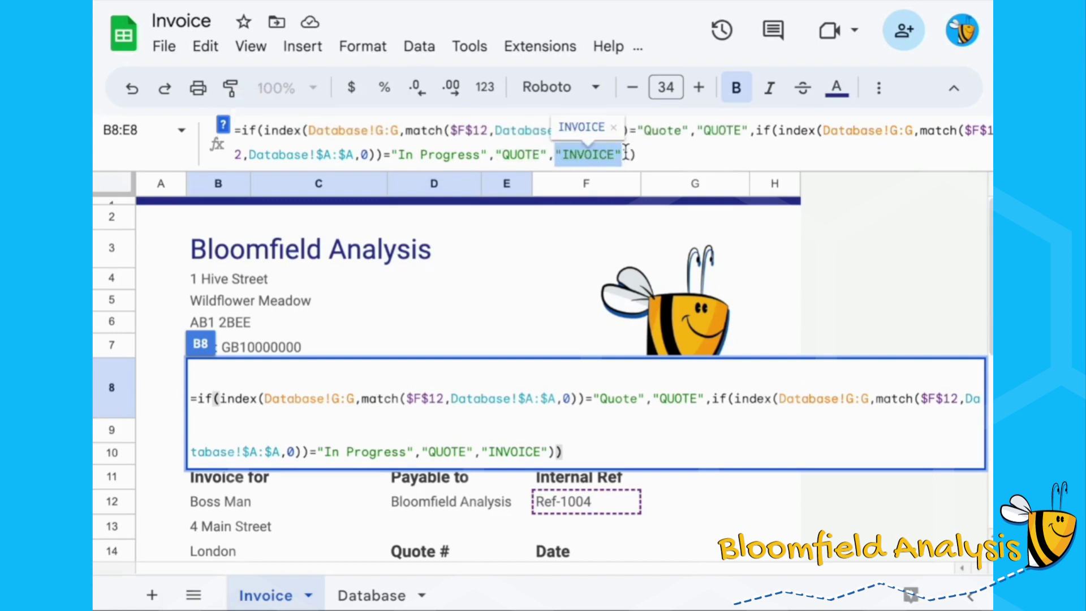
key(Escape)
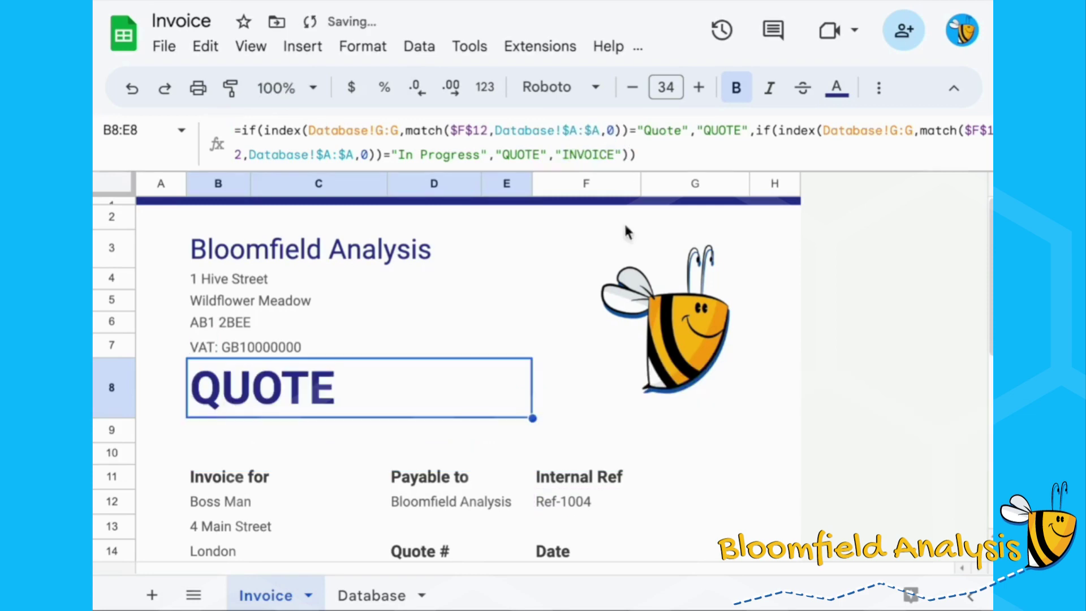
Set the status in Database G5 to Quote and check the heading on the Invoice sheet
click(382, 599)
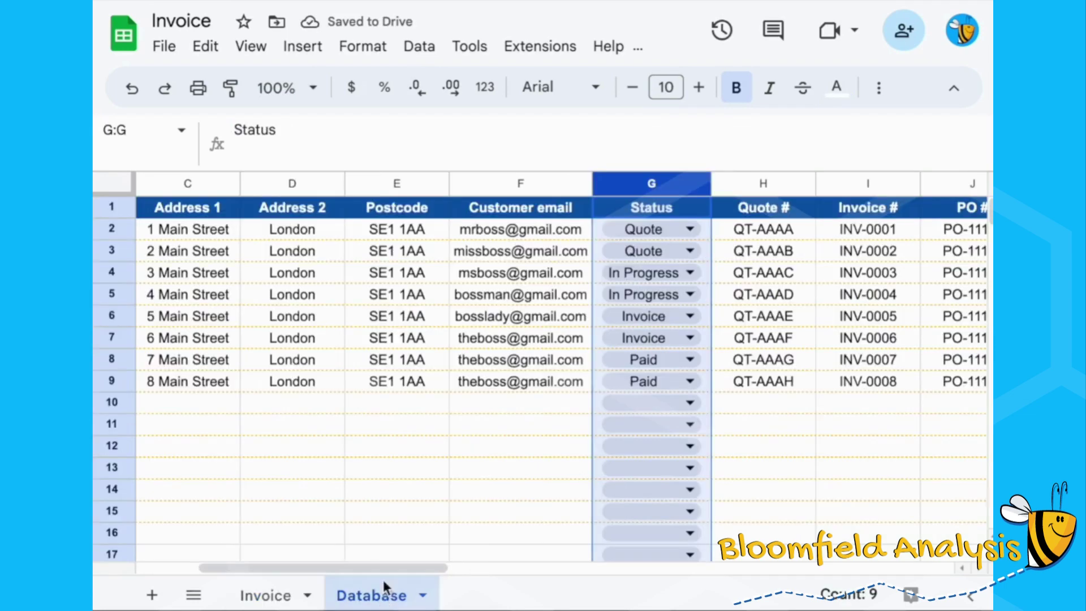
click(269, 594)
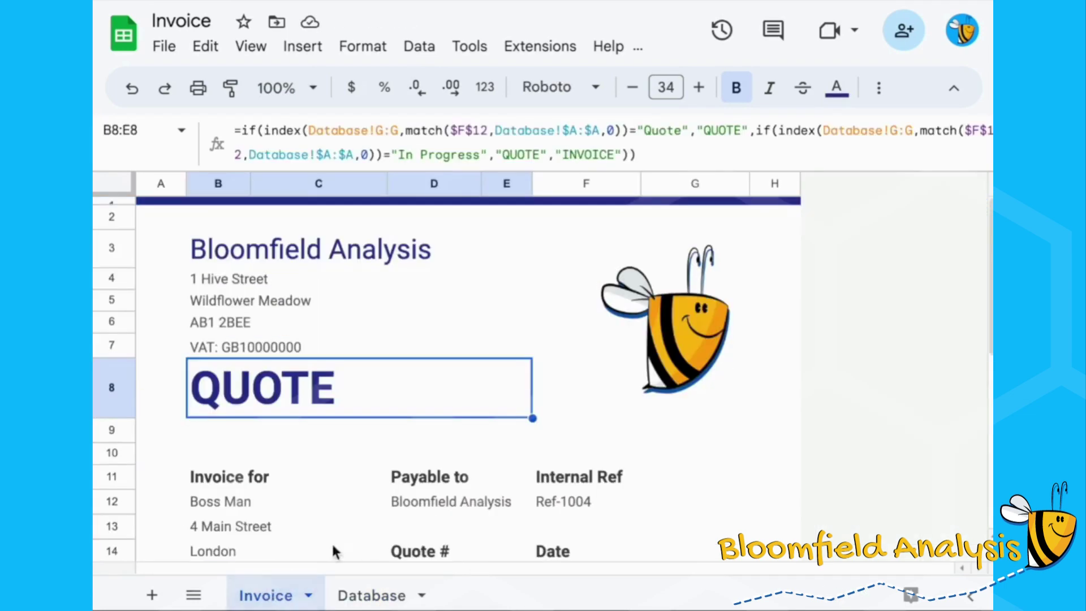
click(557, 500)
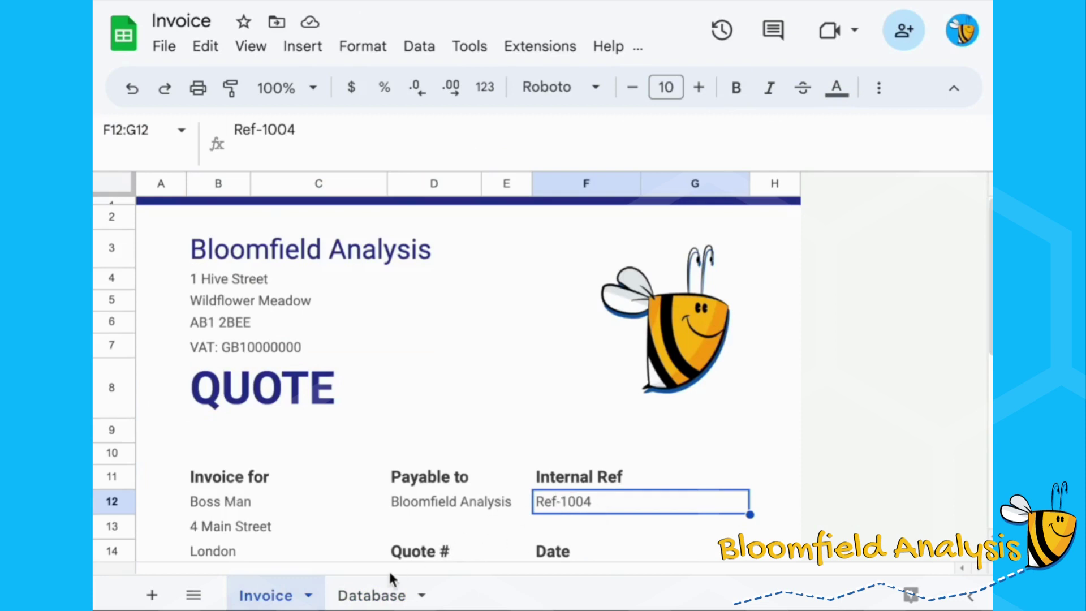
click(383, 595)
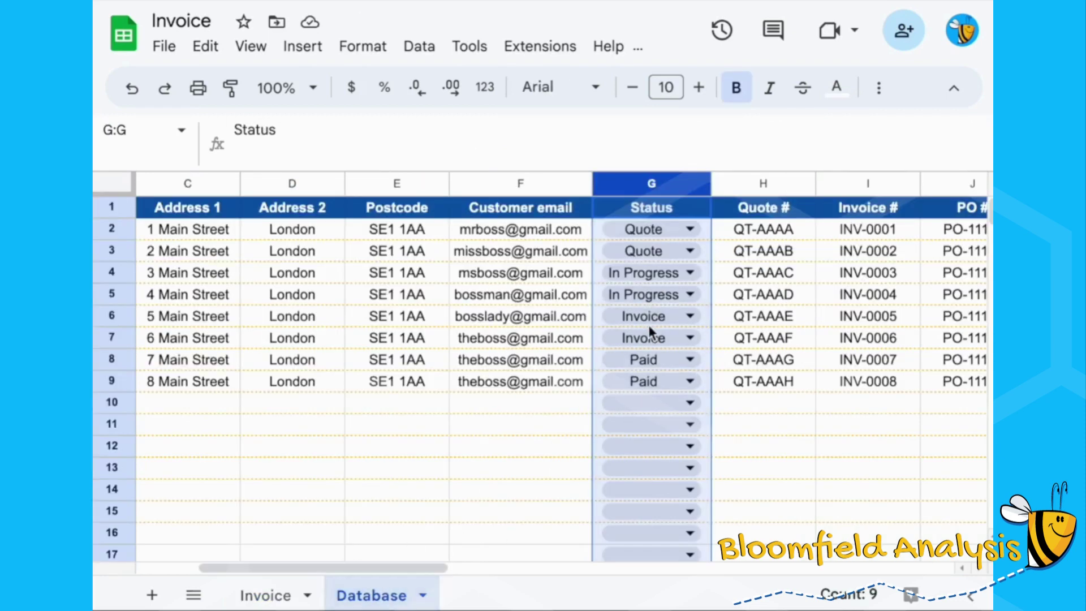
click(690, 295)
click(682, 323)
click(264, 598)
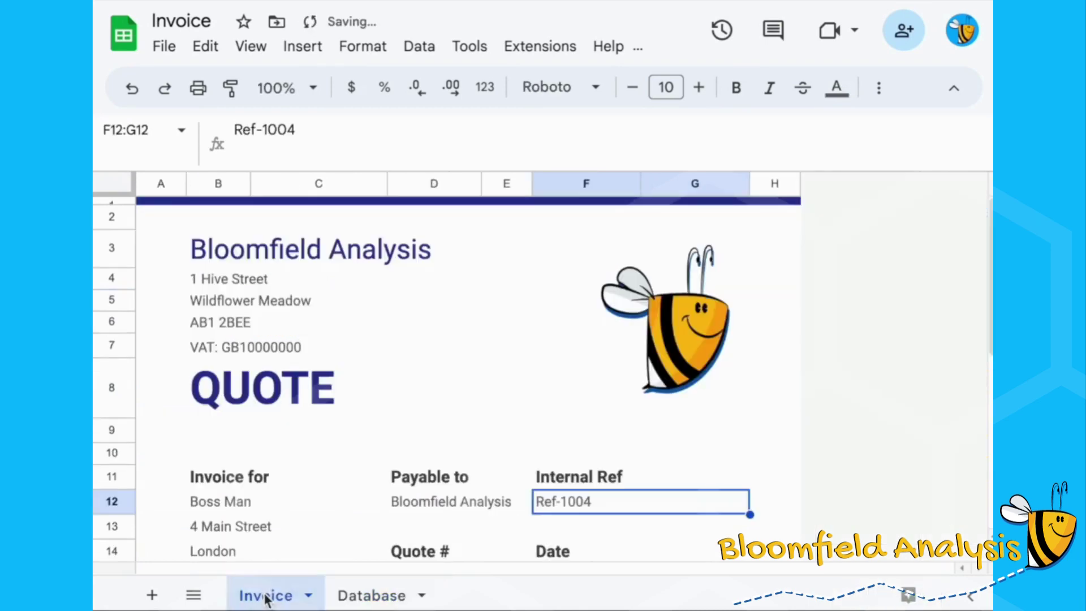
Set the status in Database G5 to Invoice and check the Invoice sheet's heading in B8
click(372, 598)
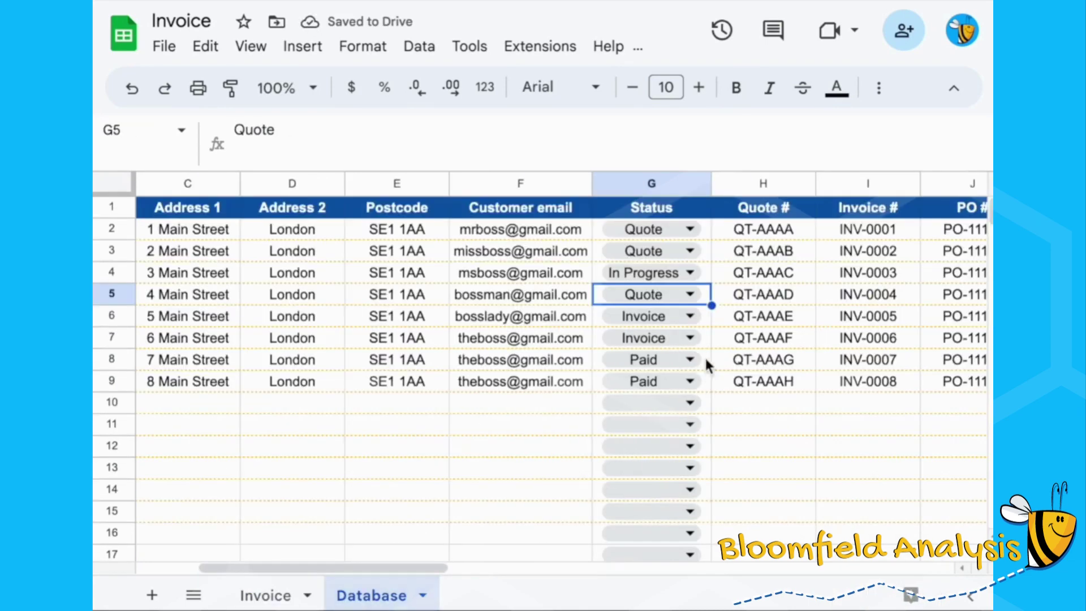
click(690, 295)
click(649, 390)
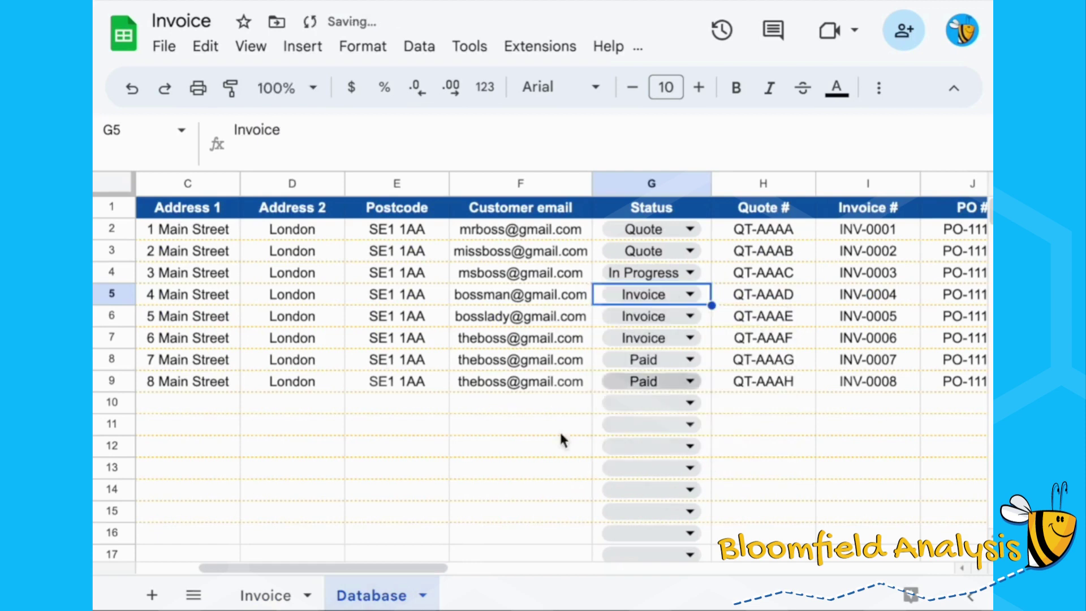
click(268, 598)
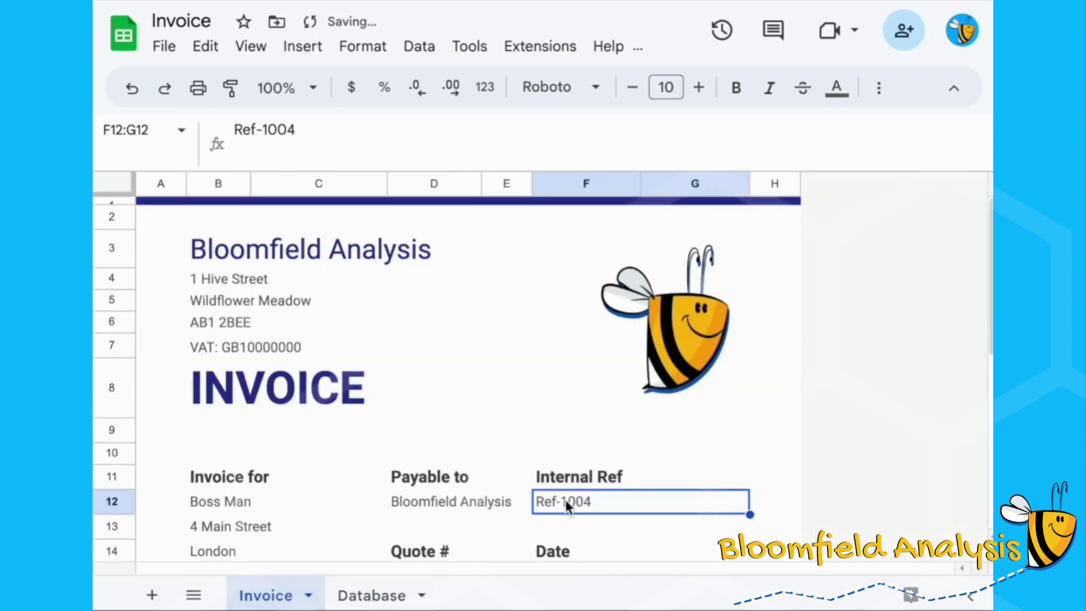
click(273, 386)
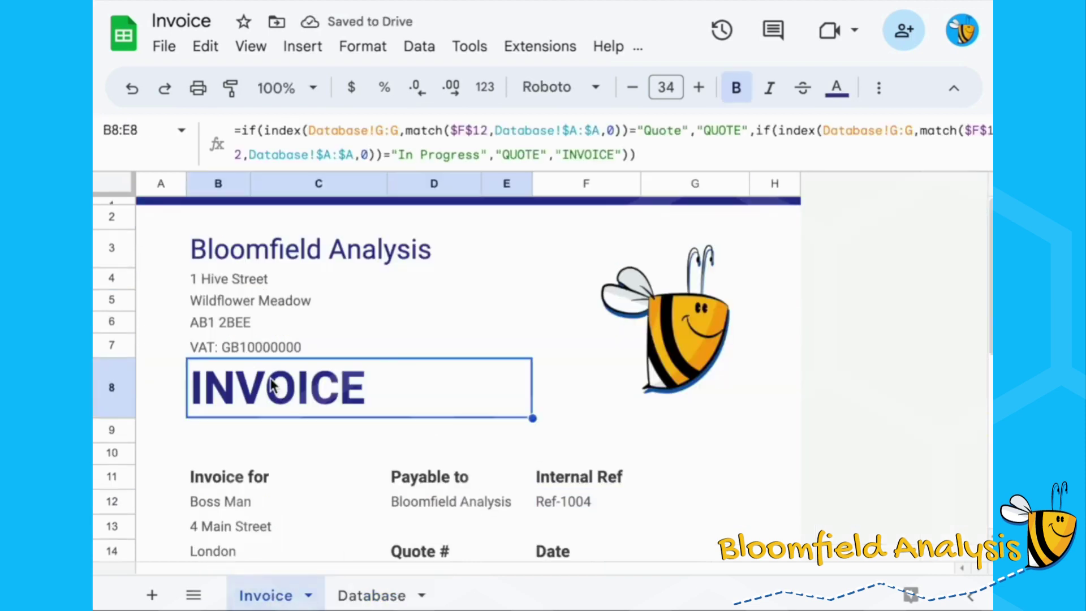
Return the status in Database G5 to Quote and check the Invoice sheet in the print preview
click(372, 595)
click(693, 295)
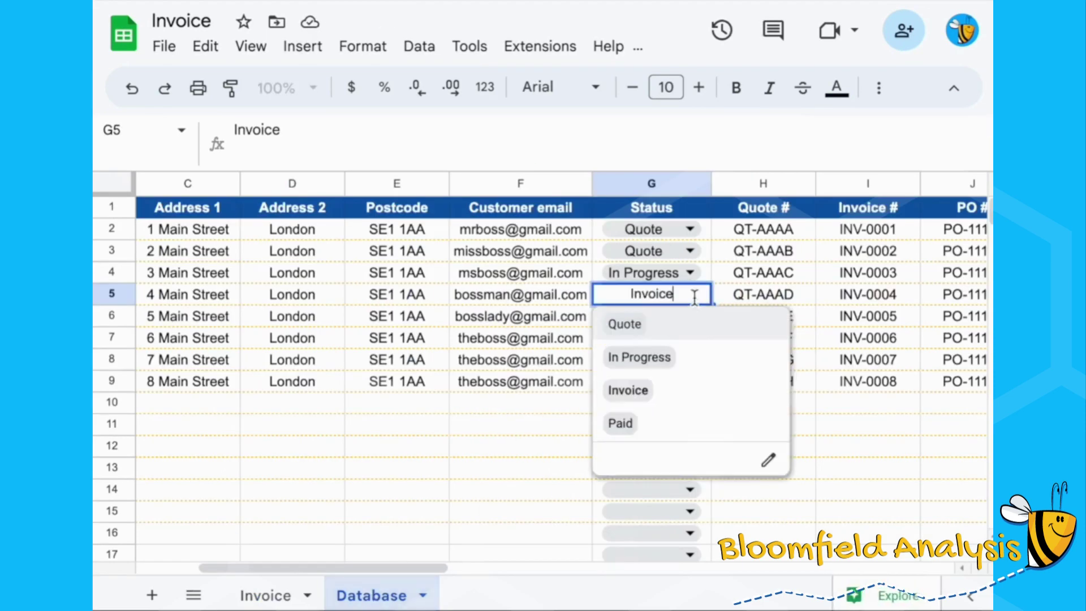
click(665, 326)
click(270, 598)
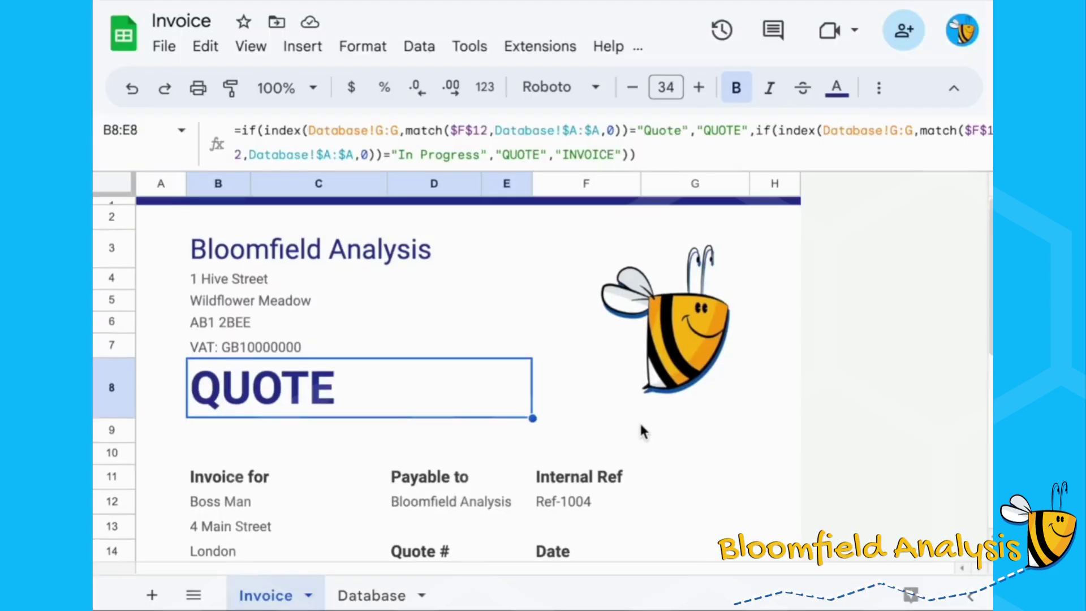
key(ctrl+p)
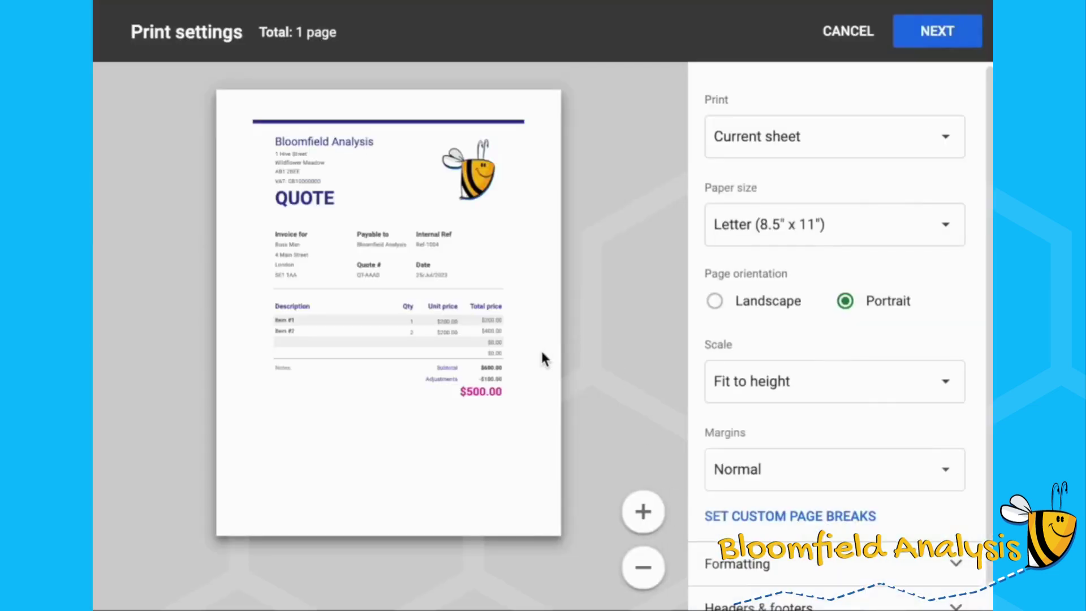
click(844, 32)
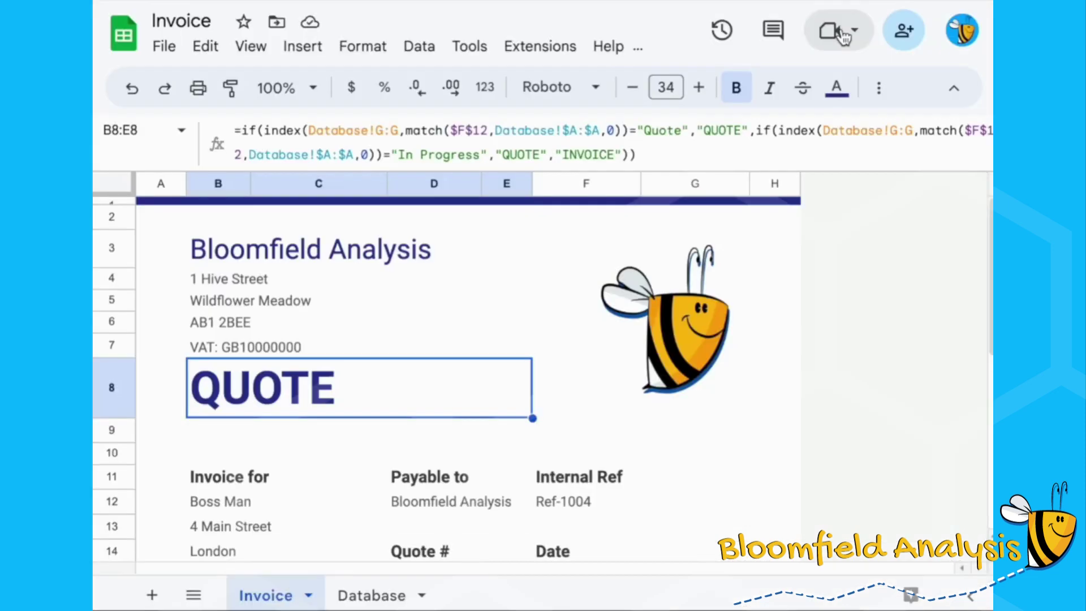
Set the Internal Ref in F12 to Ref-1006 and preview the sheet for printing
click(584, 499)
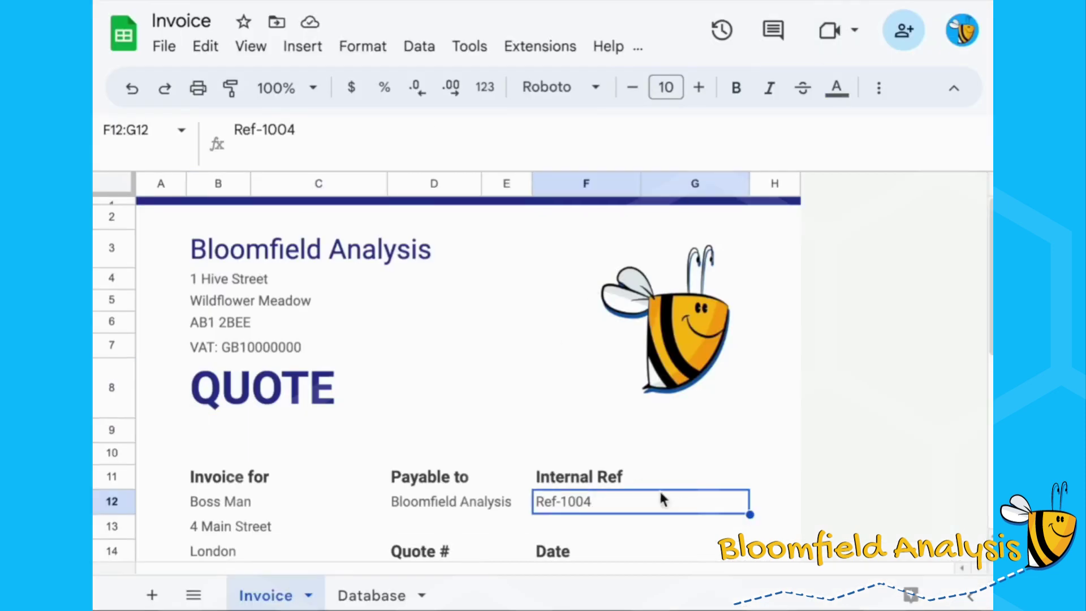
click(380, 145)
key(BackSpace)
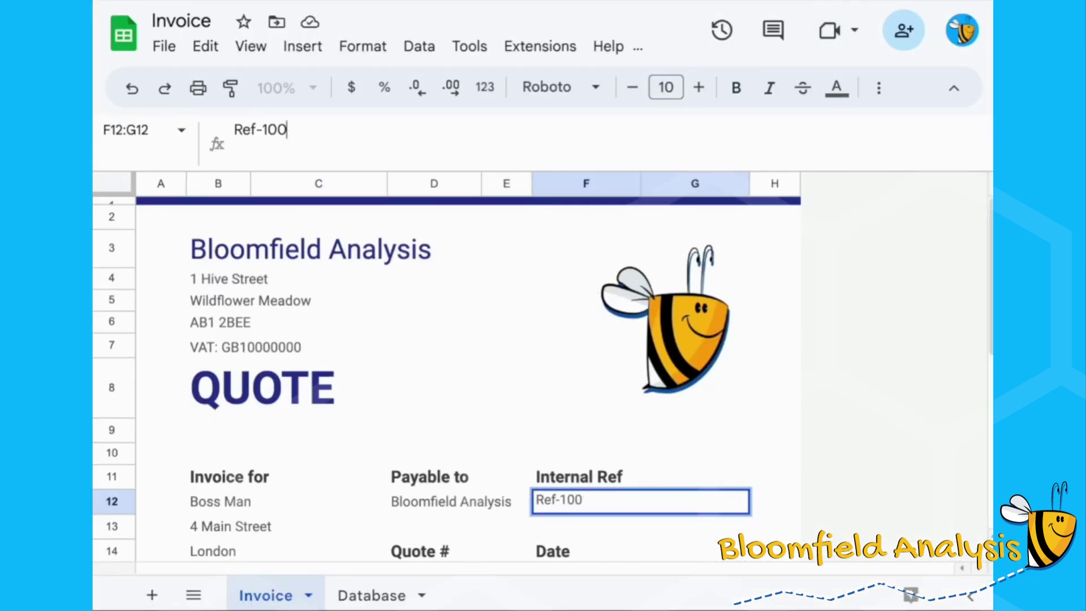
key(Return)
key(ctrl+p)
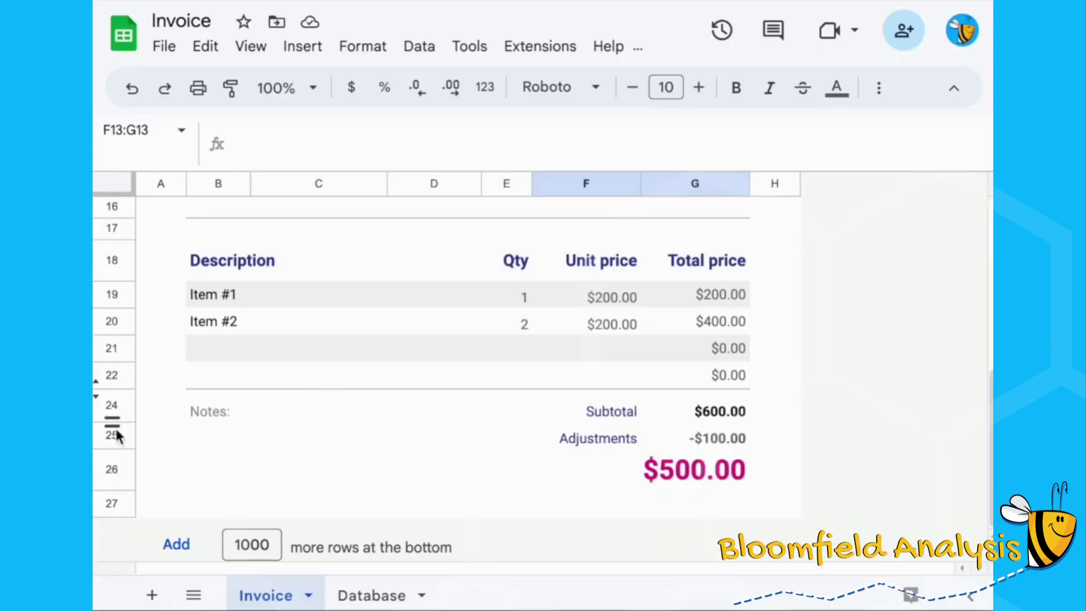
Insert seven rows below row 27 of the Invoice sheet
click(114, 433)
click(116, 505)
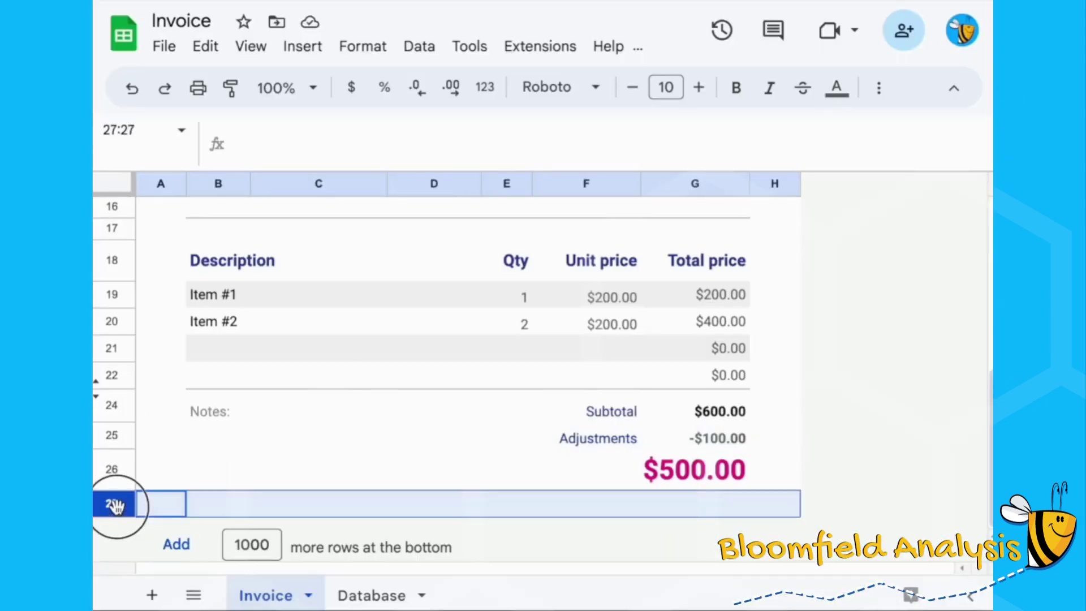
drag(115, 504, 111, 348)
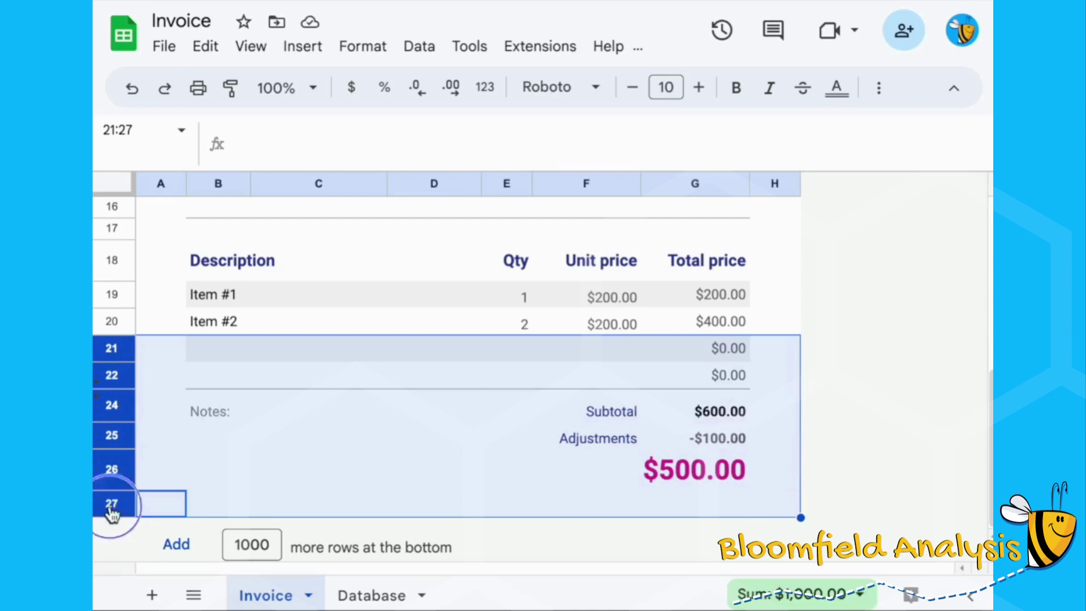
right_click(112, 348)
click(245, 289)
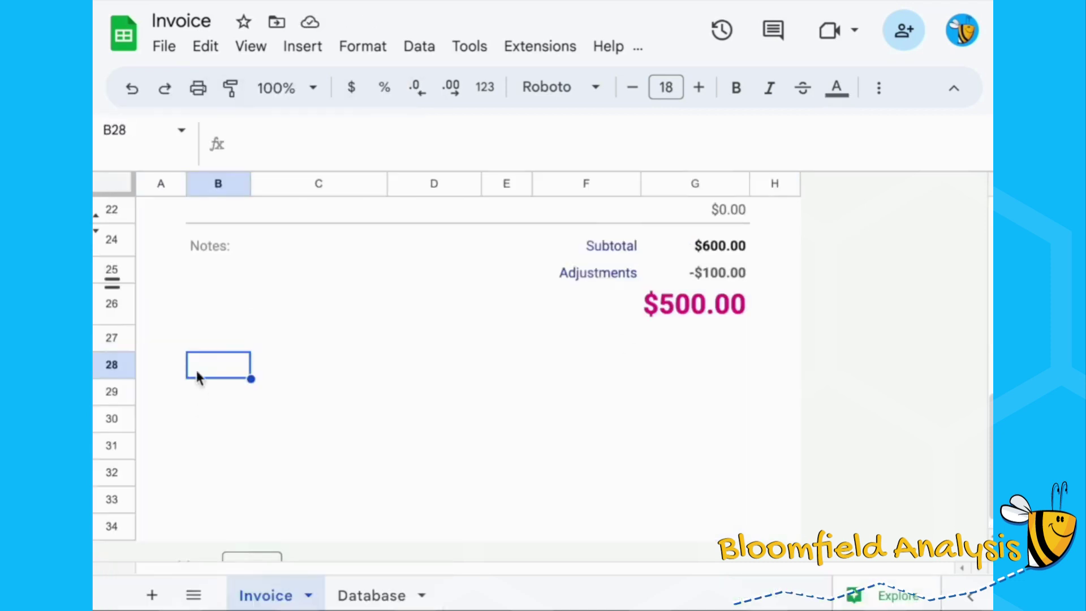
Paste the copied Additional Details block at B28 and review its lines in B29:B32 against the document heading
key(ctrl+v)
click(219, 396)
key(Down)
key(Down)
key(Up)
key(Up)
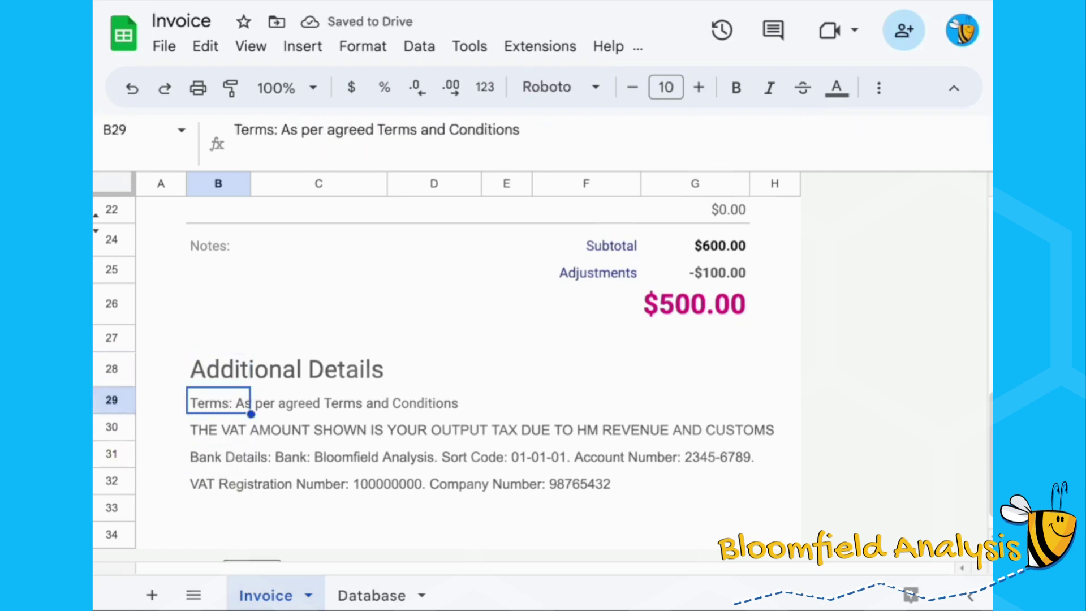
key(Down)
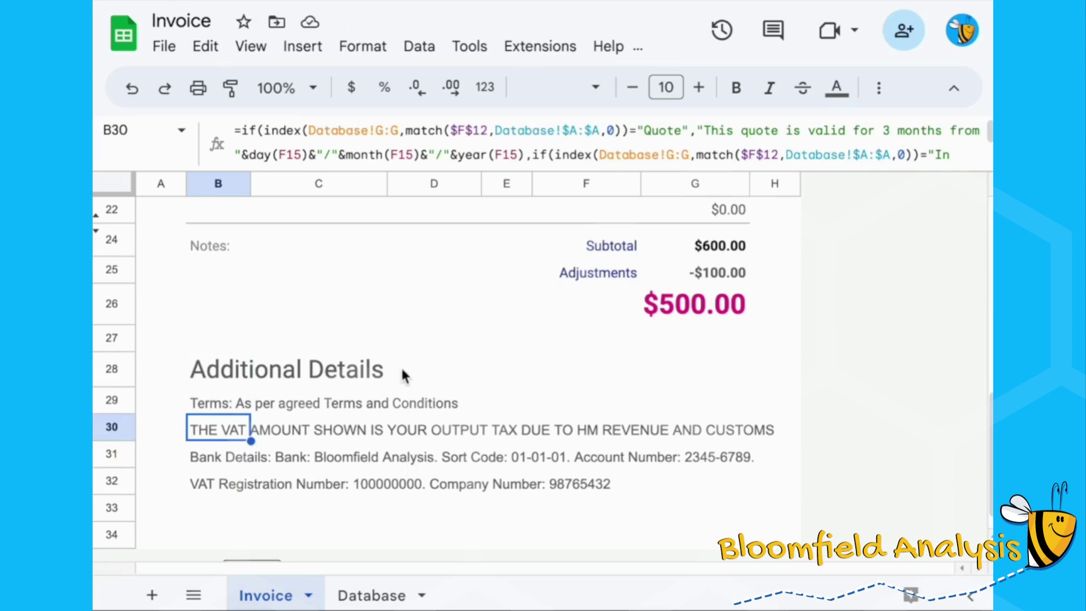
mouse_move(232, 480)
mouse_down()
mouse_move(229, 412)
mouse_move(228, 482)
mouse_up()
click(232, 480)
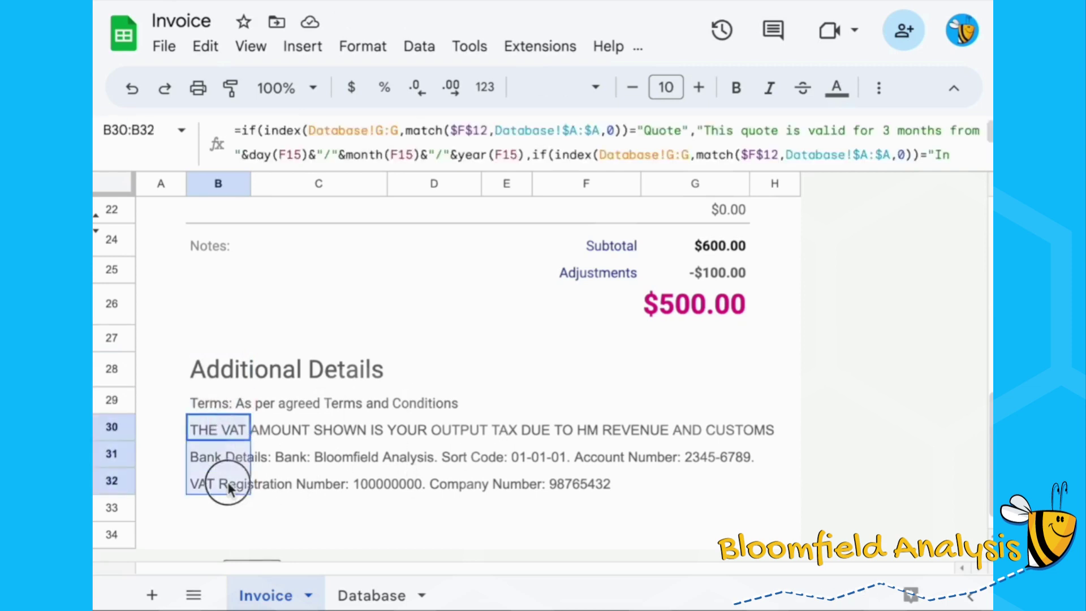
scroll(250, 428, up, 5)
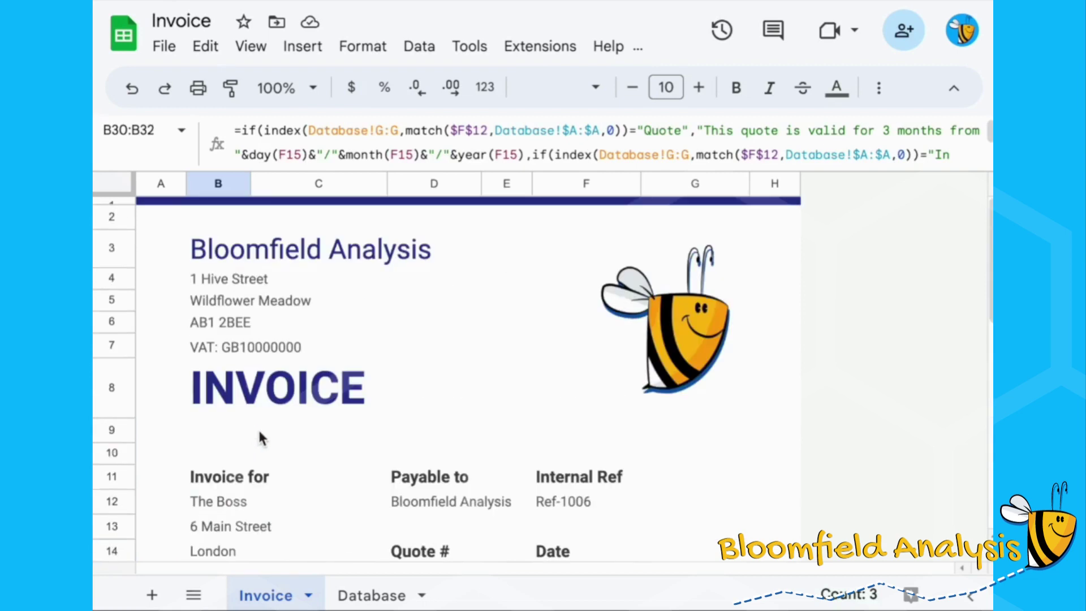
Set the Internal Ref in F12 to Ref-1002 and check the heading and Additional Details text
scroll(258, 428, down, 5)
scroll(258, 428, up, 4)
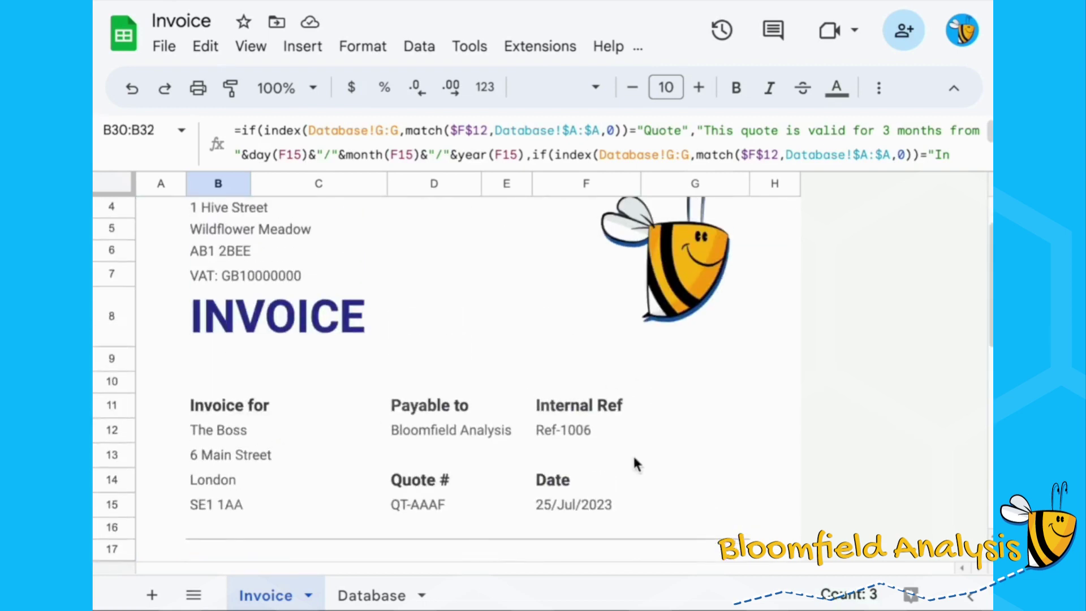
click(565, 436)
click(317, 136)
key(BackSpace)
text(2)
key(Return)
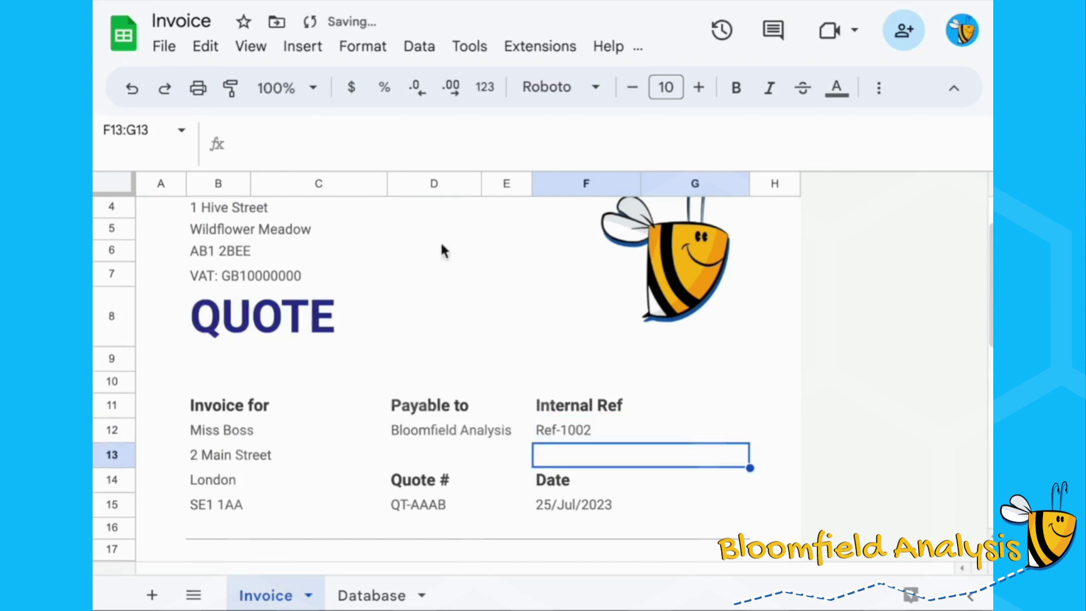
scroll(412, 323, down, 7)
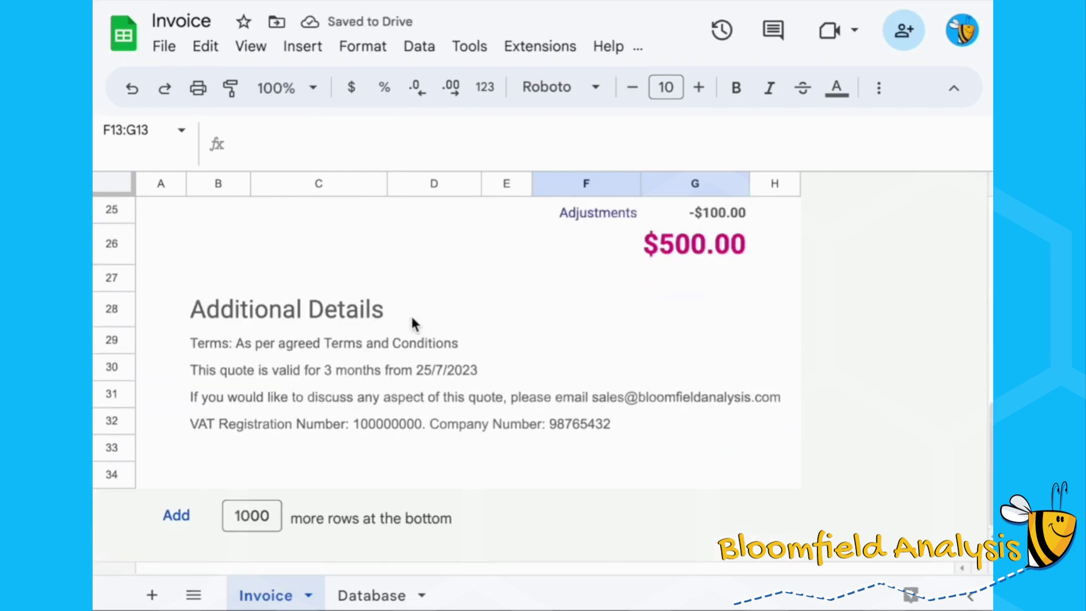
Examine the status-dependent formulas in B30 and B31 and the fixed VAT and company registration line in B32
click(236, 370)
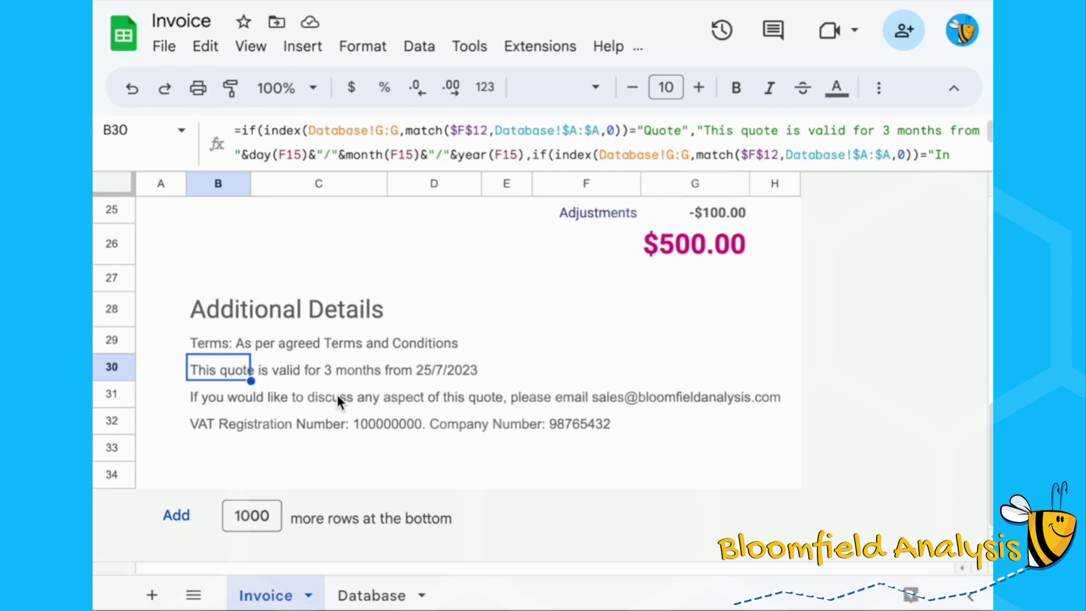
key(Down)
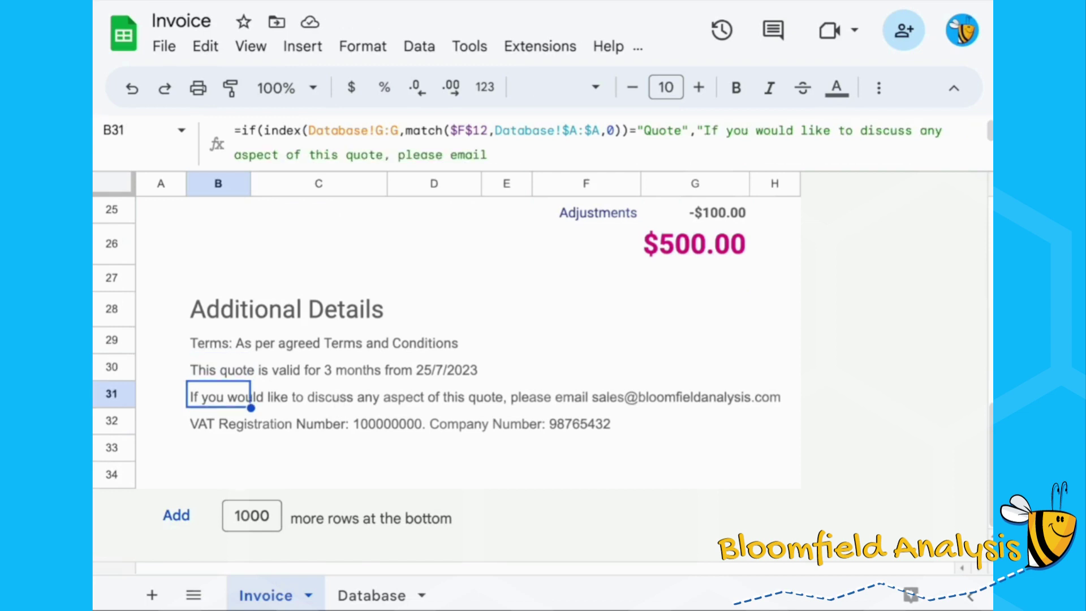
click(210, 422)
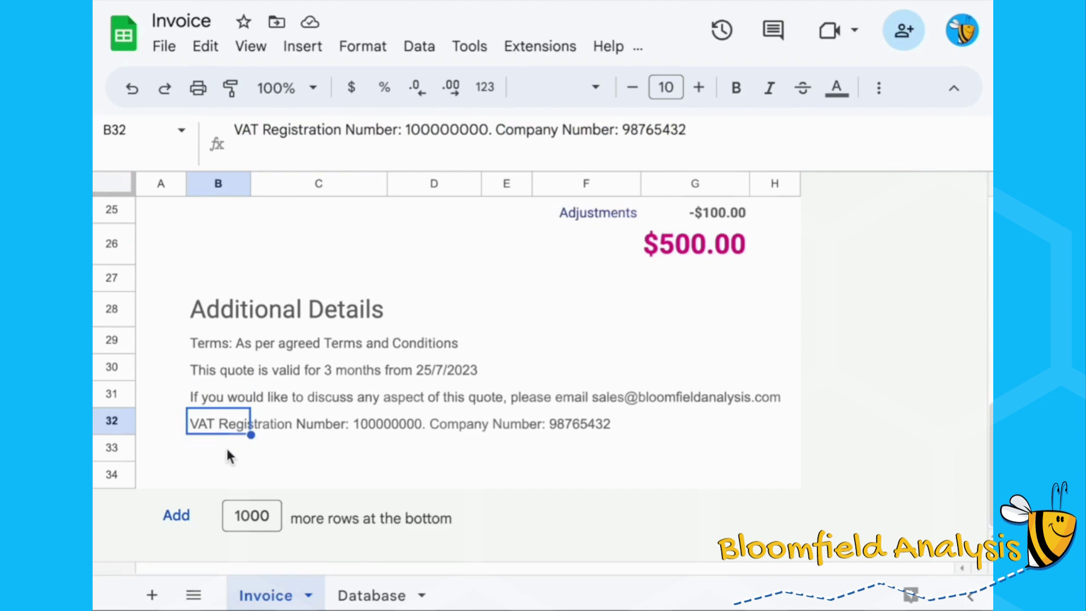
key(Up)
key(Up)
key(Up)
key(Down)
key(shift+Down)
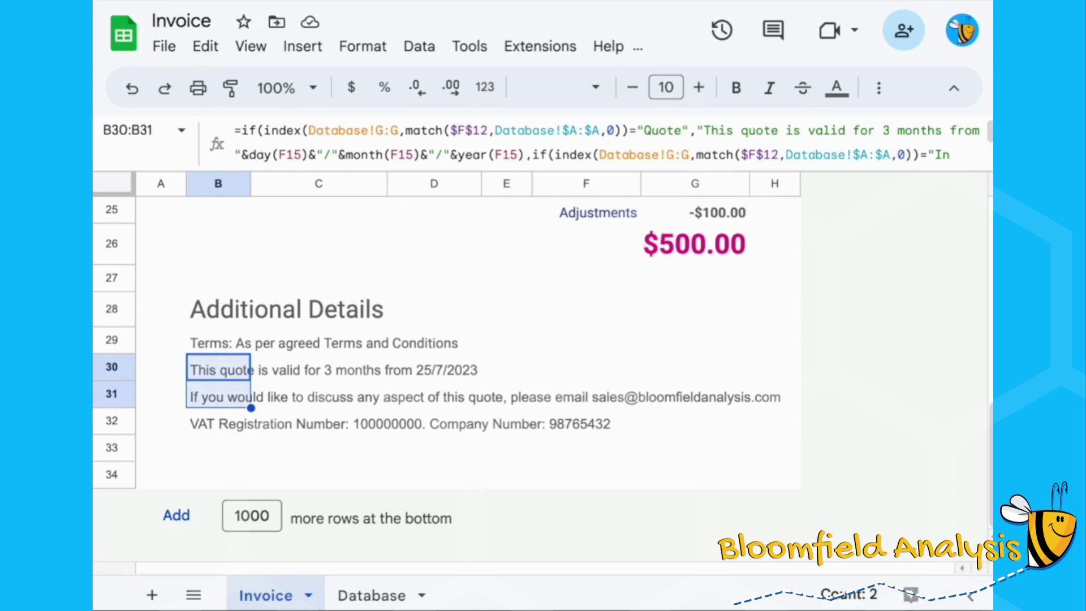
Clear the status-dependent formulas from B30:B31 in the Additional Details section
key(Left)
key(Right)
key(shift+Down)
key(Delete)
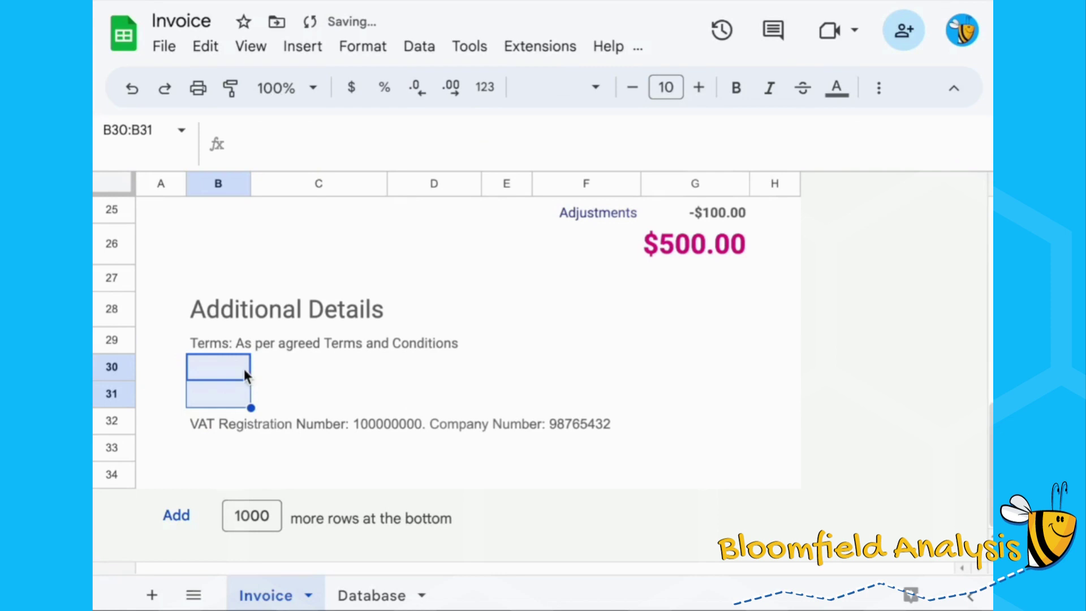
Copy the status-dependent heading formula from B8 and paste it into B30 under Additional Details
scroll(244, 371, up, 10)
click(243, 260)
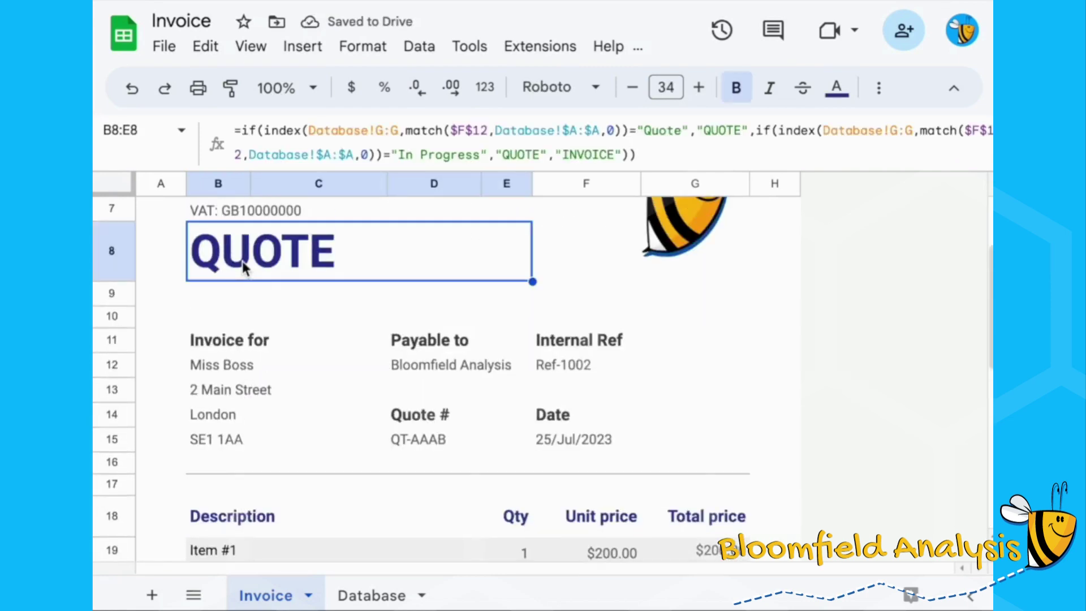
scroll(243, 260, up, 3)
click(557, 151)
key(ctrl+a)
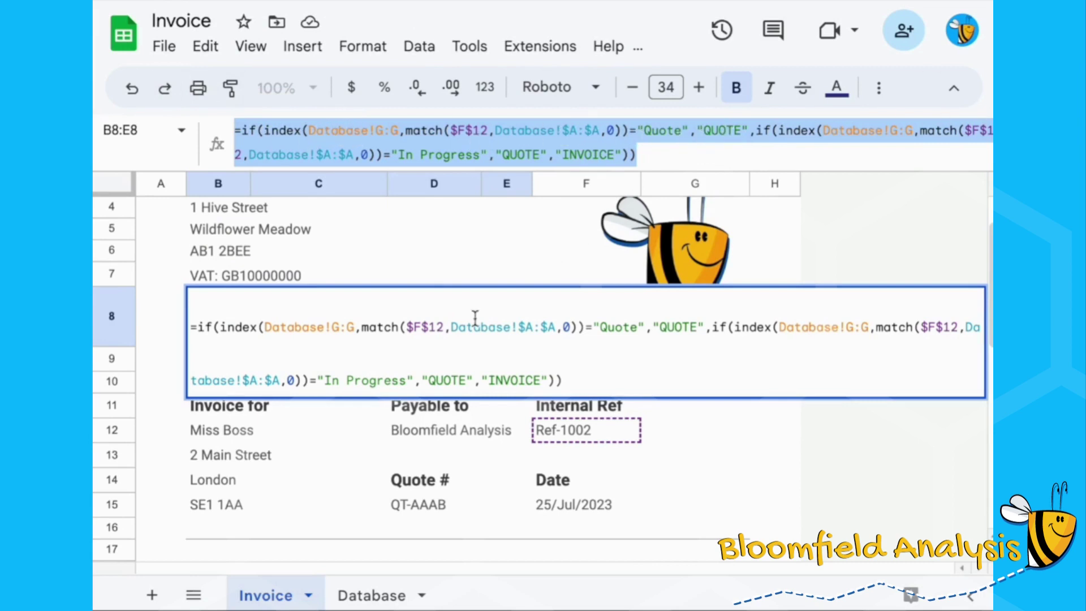
key(Return)
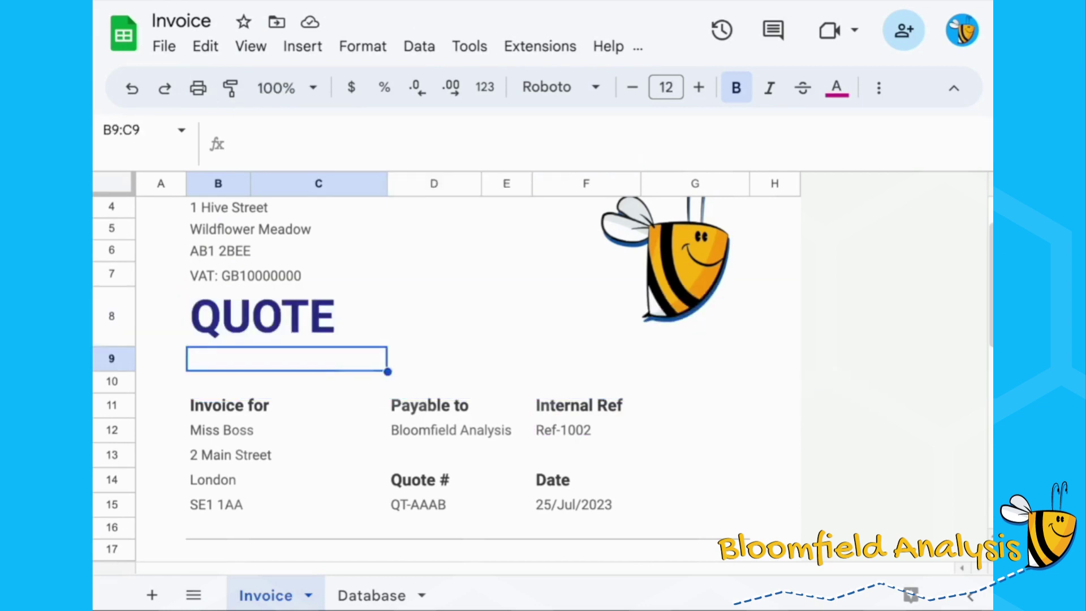
scroll(475, 318, down, 5)
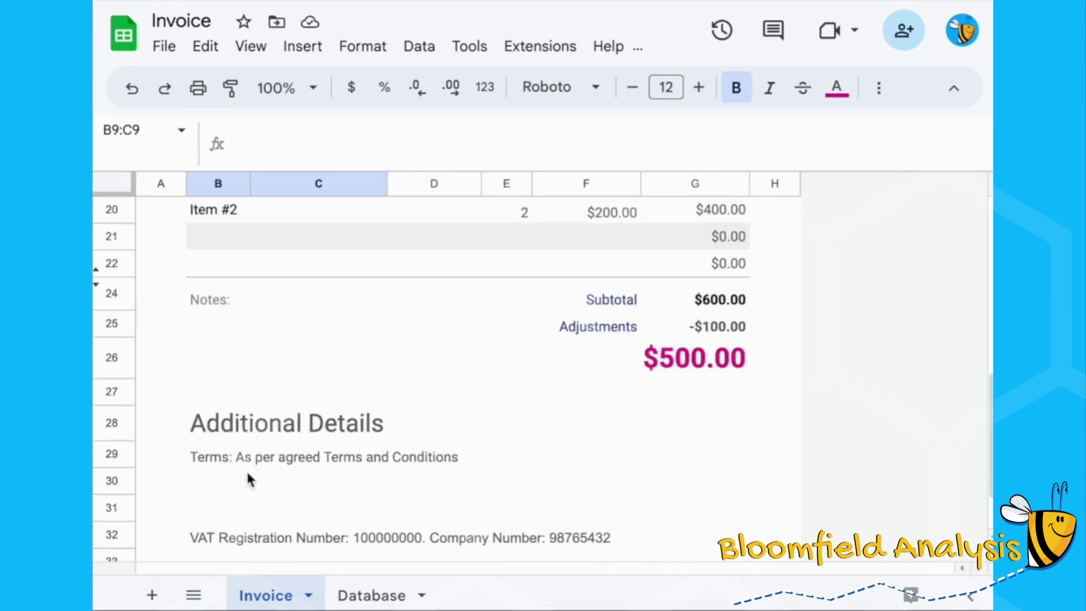
click(222, 475)
click(288, 150)
key(ctrl+v)
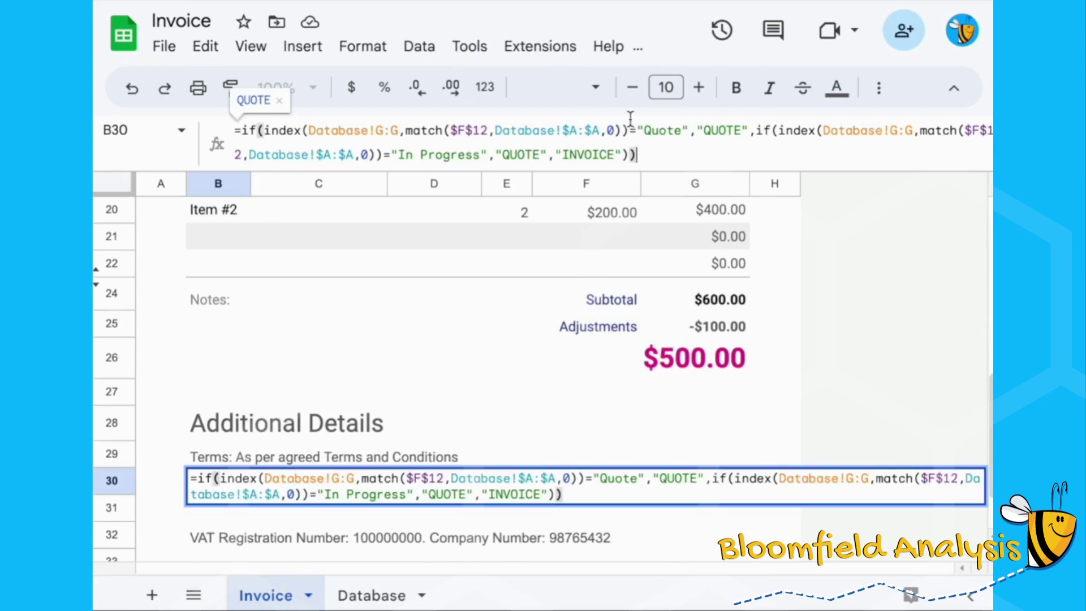
Change the Quote and In Progress results in the B30 formula to "This quote is valid for 3 months"
drag(703, 130, 738, 130)
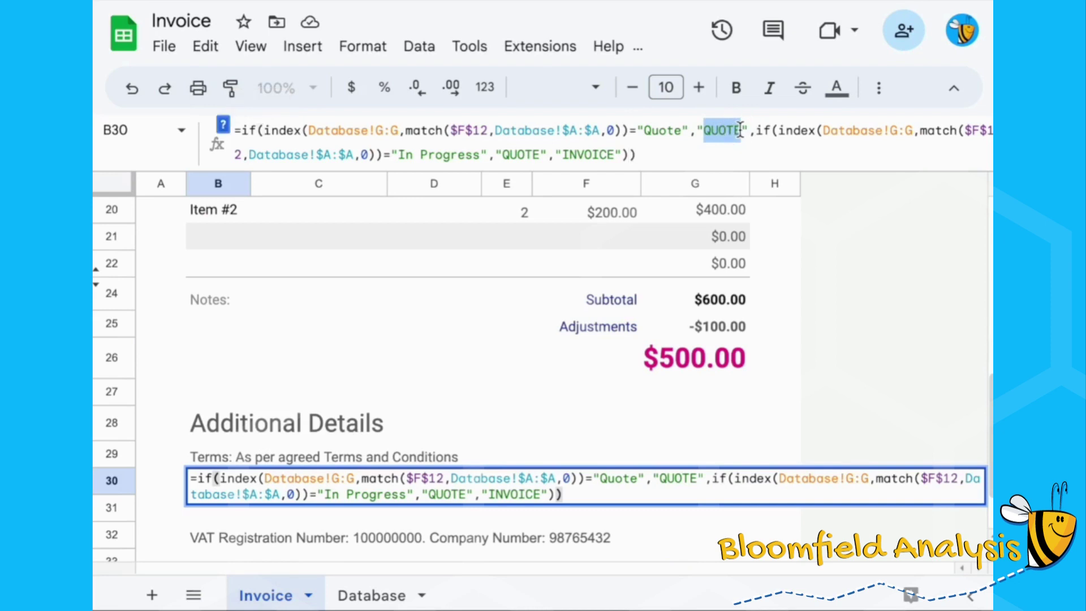
text(This for quote )
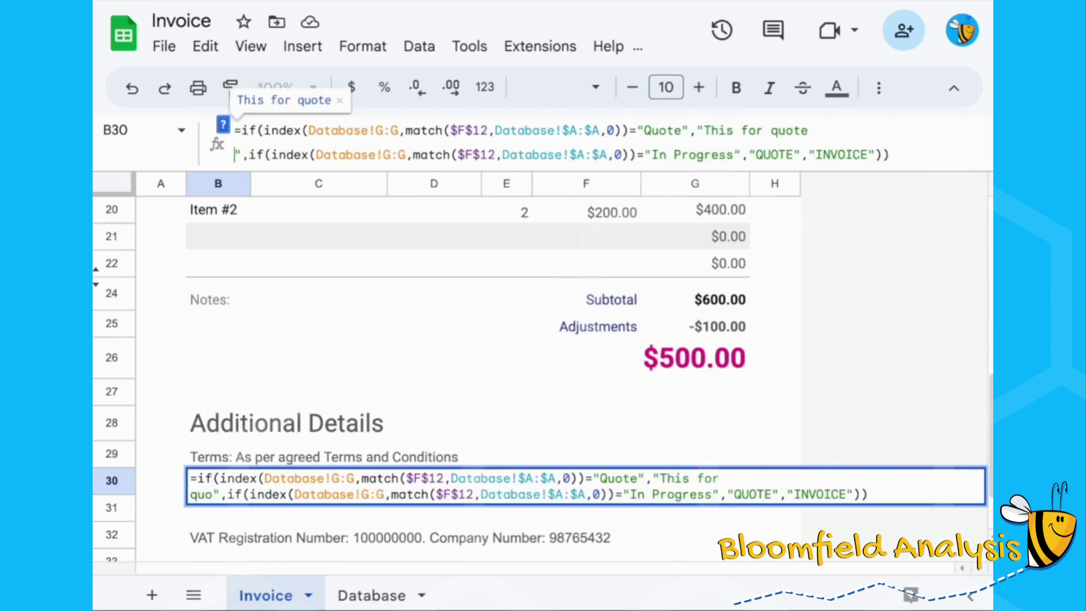
text(is valid for 3 months)
key(ctrl+shift+Left)
key(ctrl+shift+Left)
key(ctrl+shift+Left)
key(ctrl+shift+Left)
key(ctrl+shift+Left)
key(ctrl+shift+Left)
key(ctrl+shift+Left)
key(ctrl+shift+Left)
key(ctrl+shift+Left)
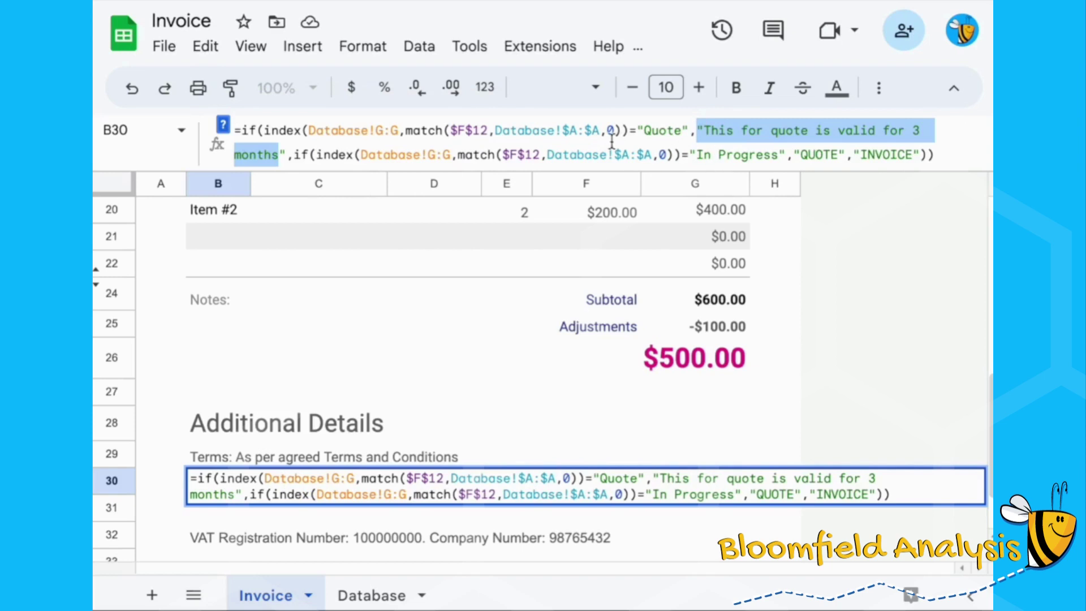
click(694, 152)
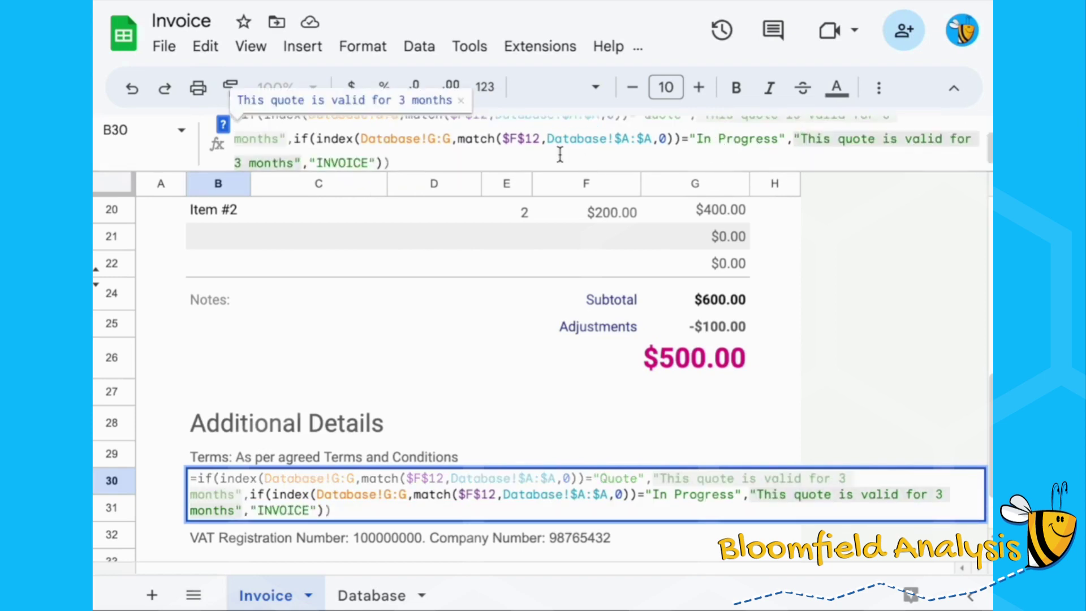
Replace the "INVOICE" result in the B30 formula with the Bloomfield Analysis bank details text and commit the formula
drag(317, 161, 370, 162)
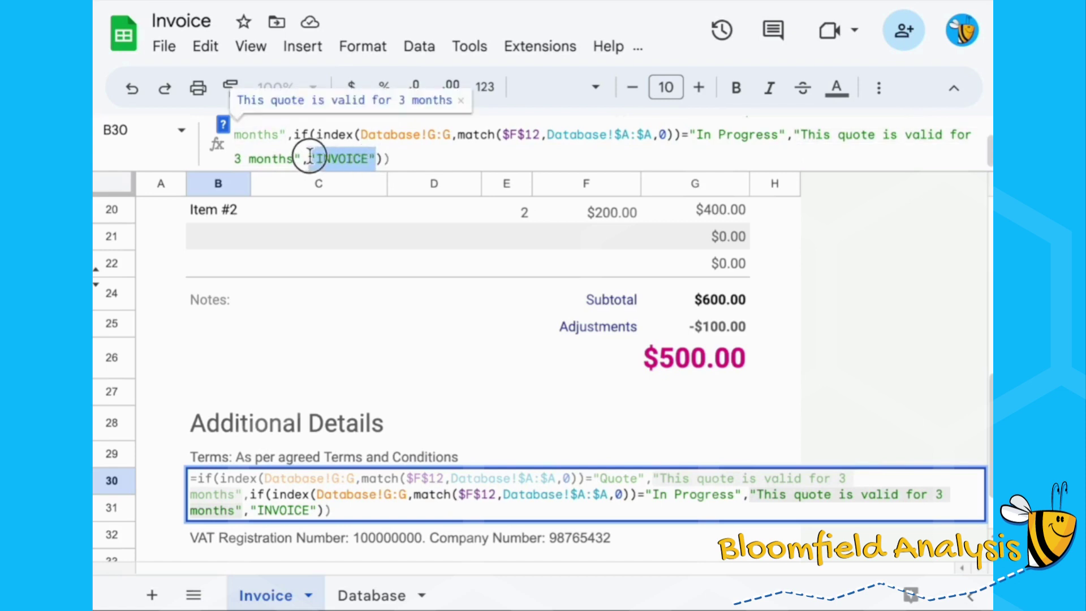
key(ctrl+v)
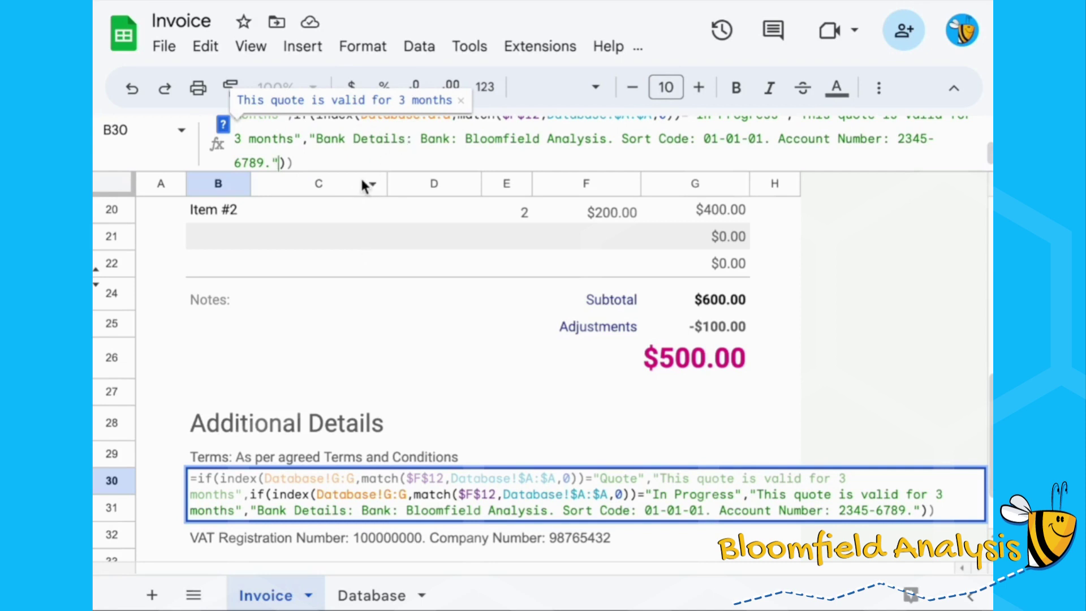
key(Return)
key(Up)
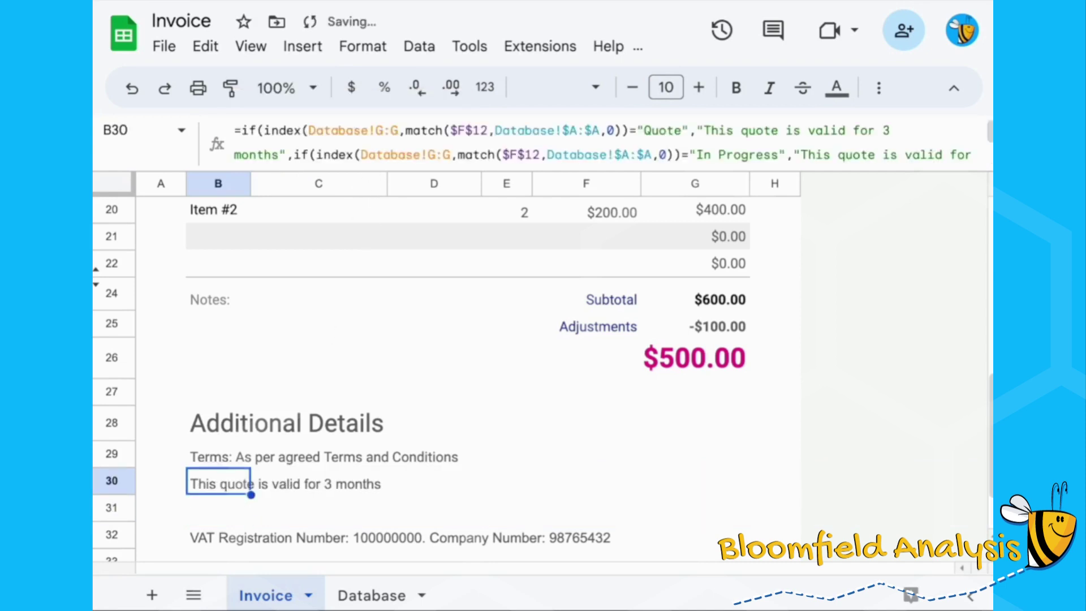
Copy B30's formula to B31 and change its Quote result to the message inviting customers to email sales to discuss the quote
key(ctrl+c)
key(Down)
key(ctrl+v)
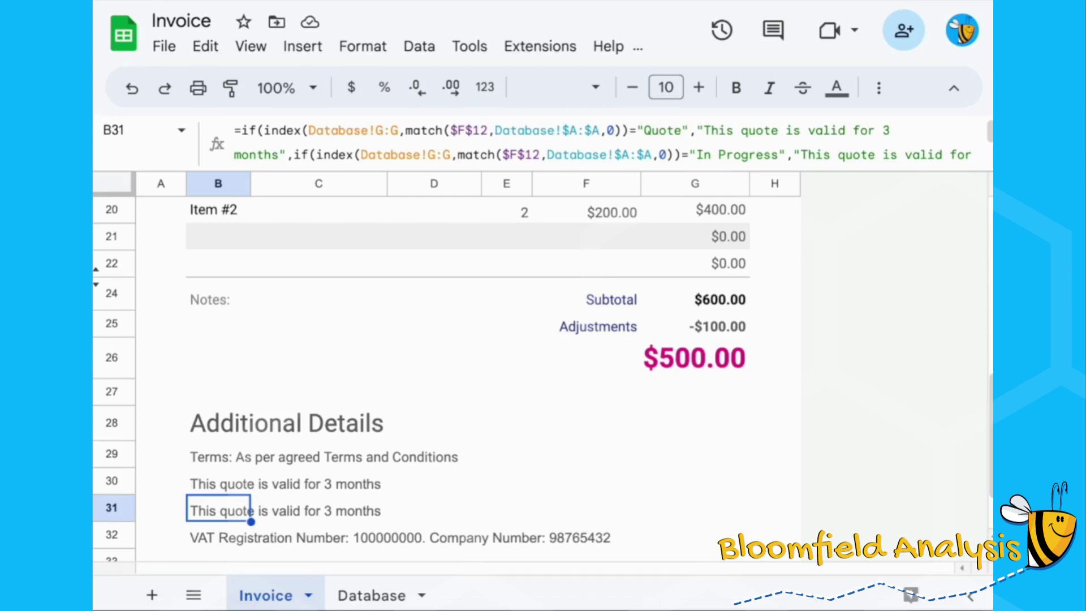
drag(699, 130, 309, 157)
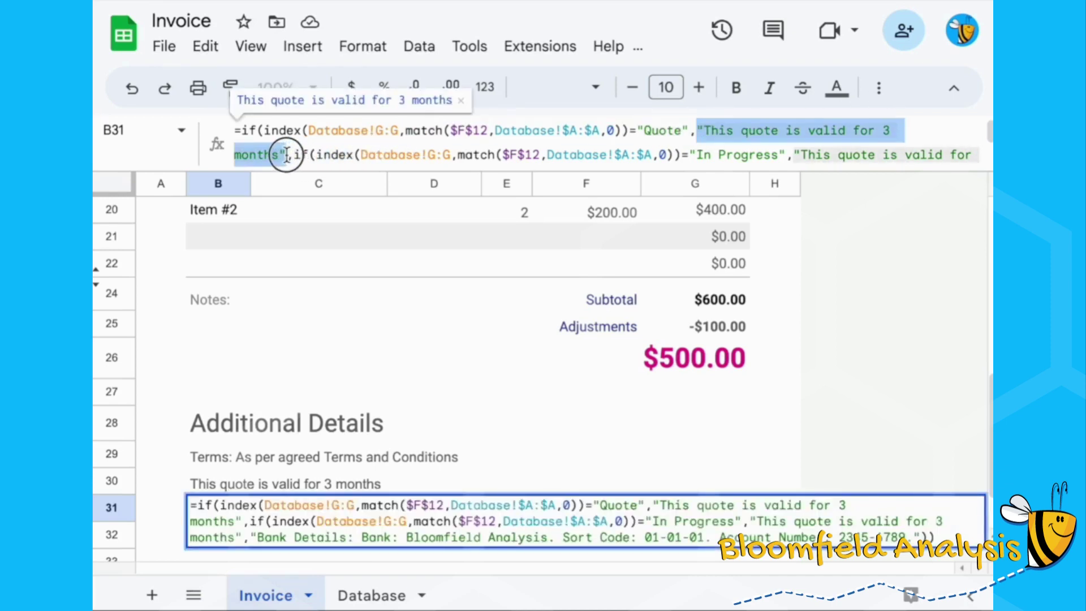
key(ctrl+v)
click(242, 138)
key(BackSpace)
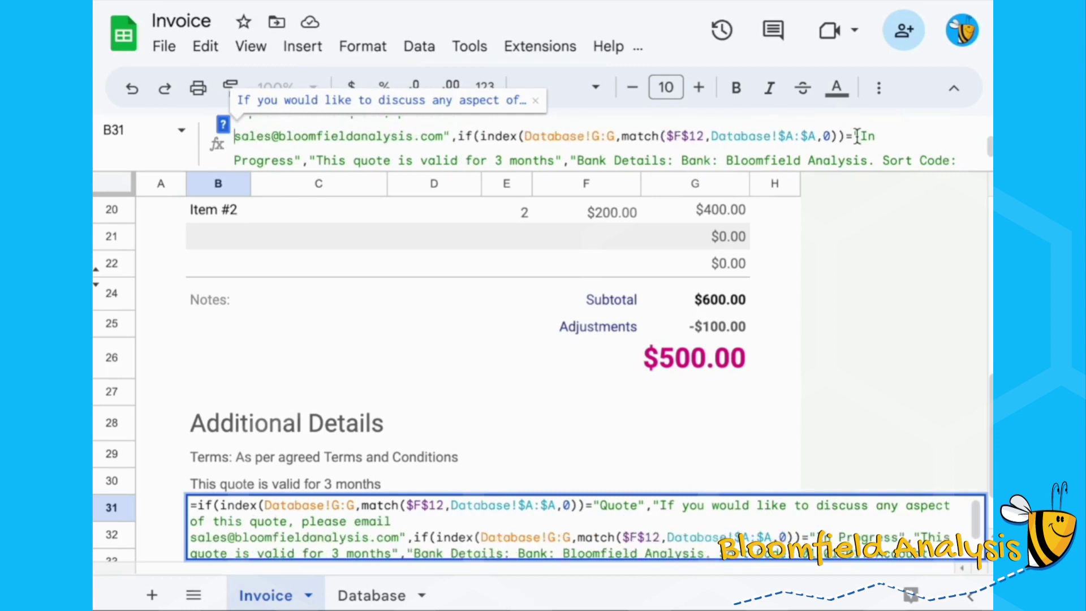
Set B31's In Progress result to the same sales-contact message and its final result to "THE VAT AMOUNT SHOWN IS YOUR OUTPUT TAX DUE TO HM REVENUE AND CUSTOMS"
drag(309, 160, 610, 157)
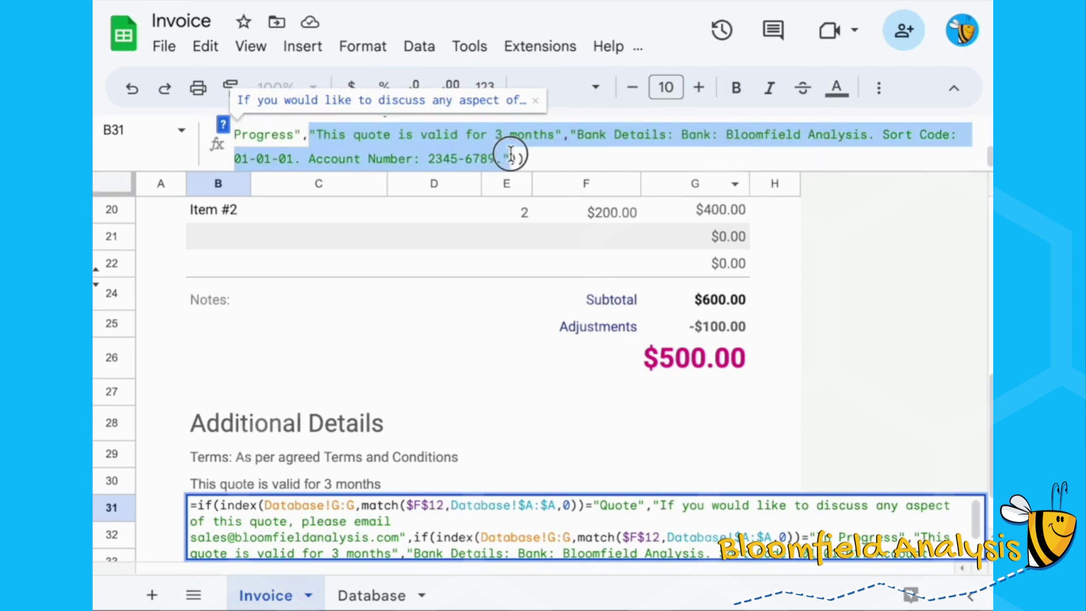
scroll(510, 153, up, 1)
scroll(510, 153, down, 1)
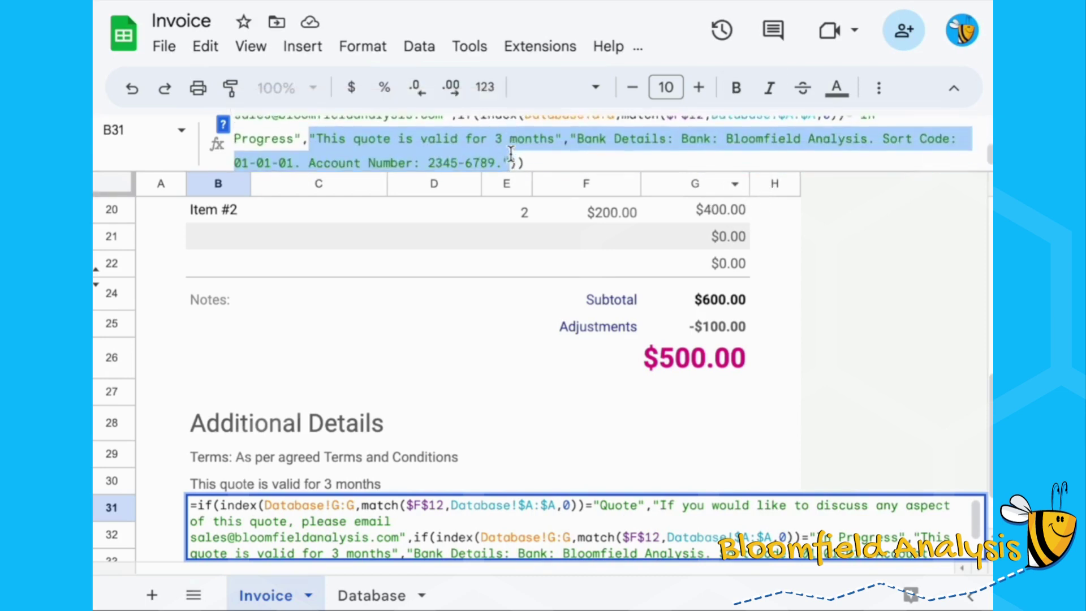
shift+click(564, 135)
drag(562, 136, 310, 136)
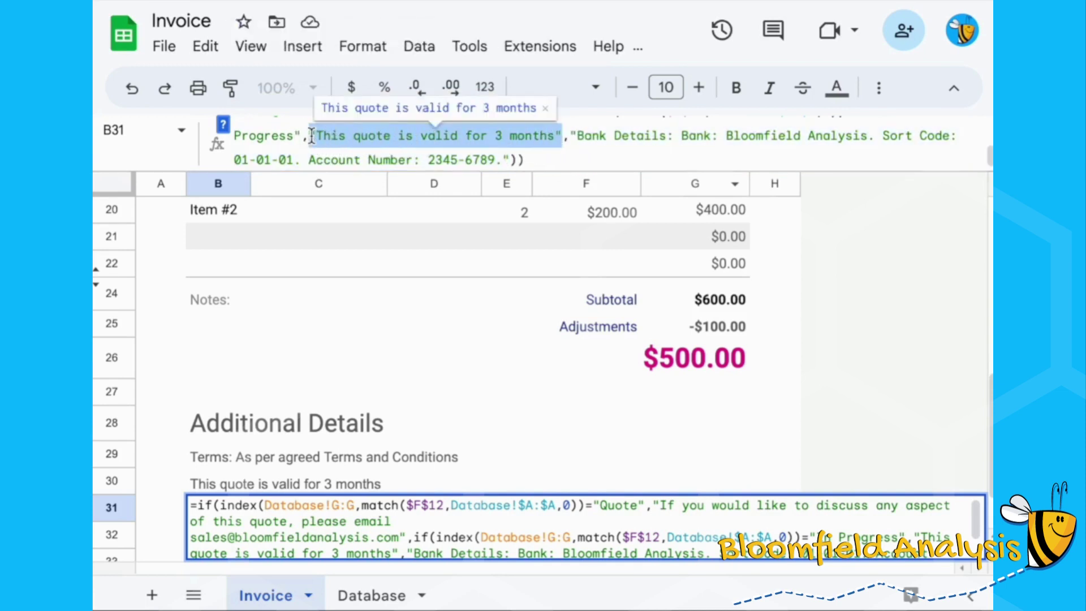
key(ctrl+v)
scroll(346, 147, up, 1)
scroll(346, 147, down, 1)
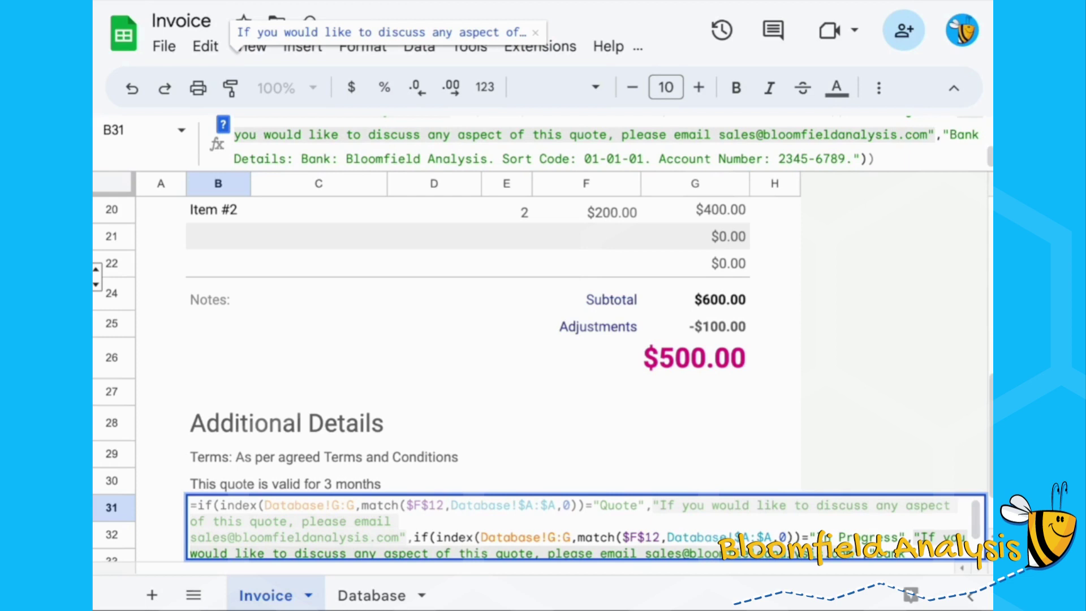
key(Return)
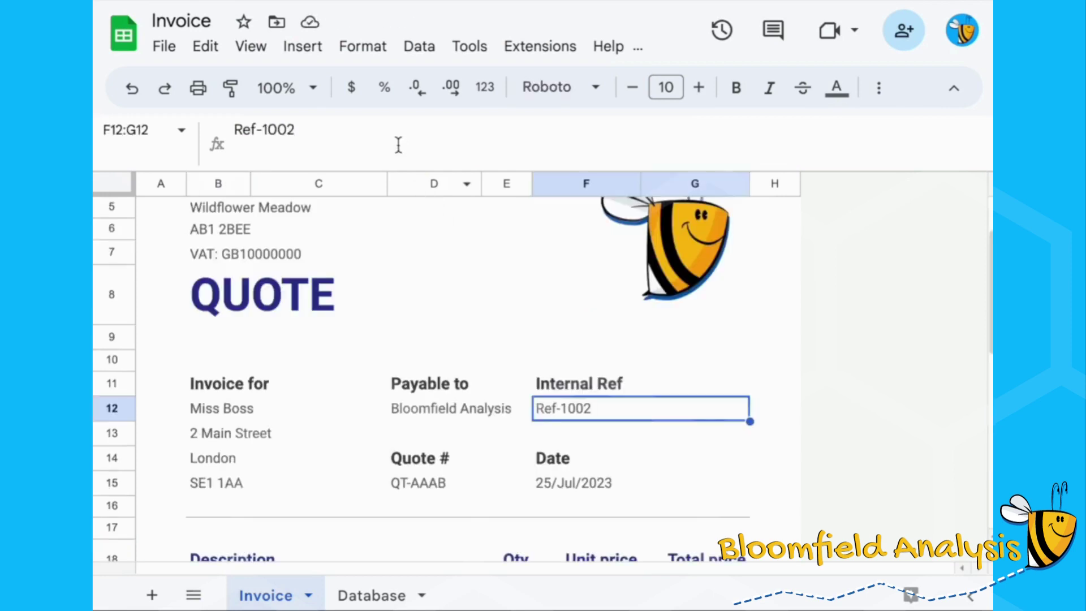
Check the Additional Details lines in rows 30 to 32 against the document heading for Ref-1002
click(394, 133)
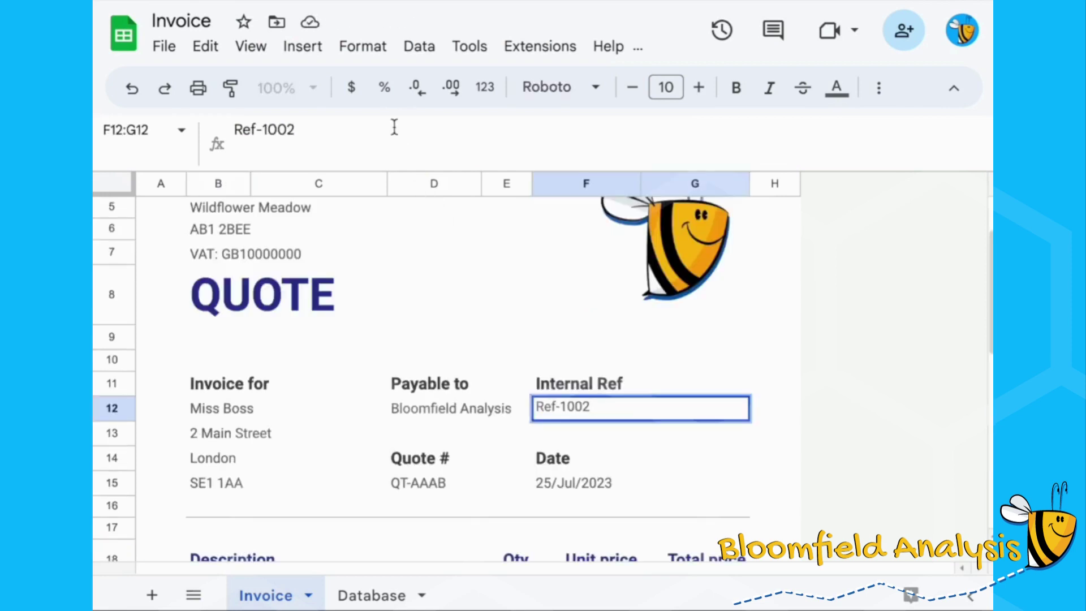
scroll(377, 306, down, 7)
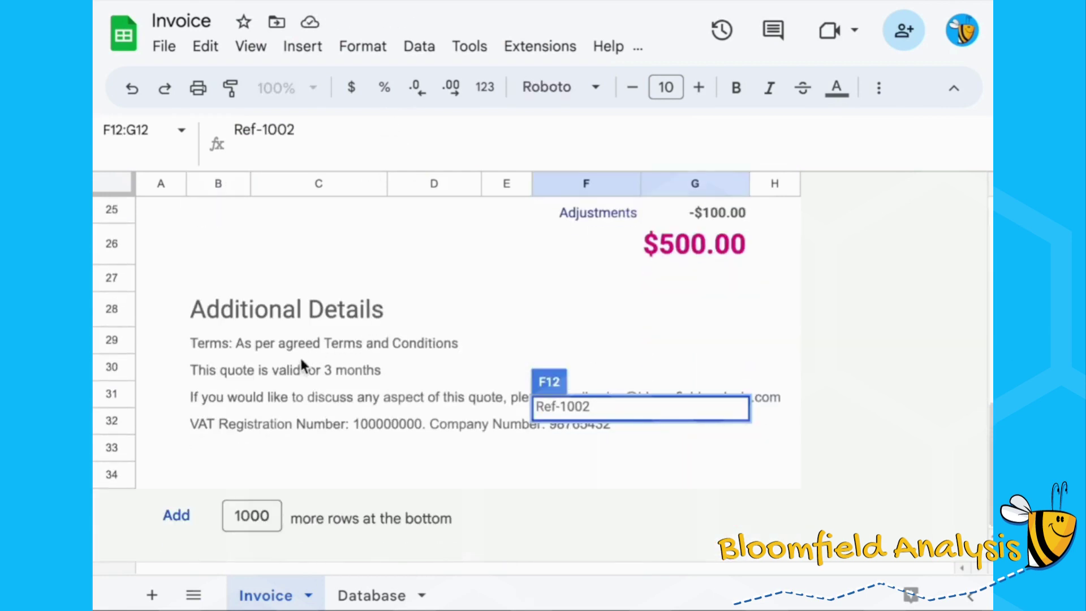
click(303, 371)
click(262, 400)
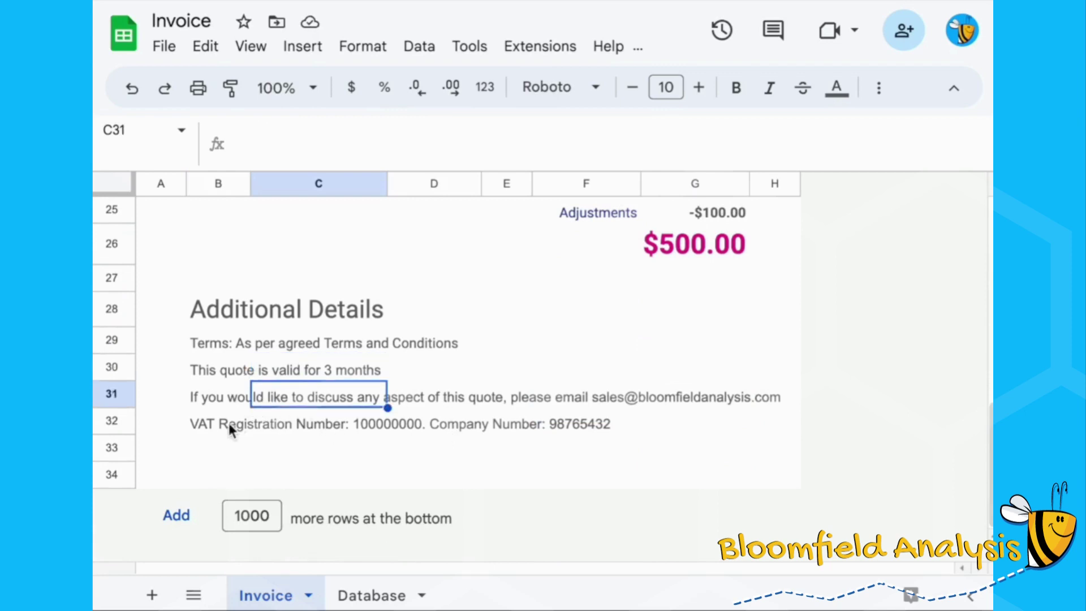
click(454, 432)
scroll(532, 229, up, 5)
scroll(533, 235, up, 4)
scroll(559, 298, down, 5)
scroll(560, 296, up, 3)
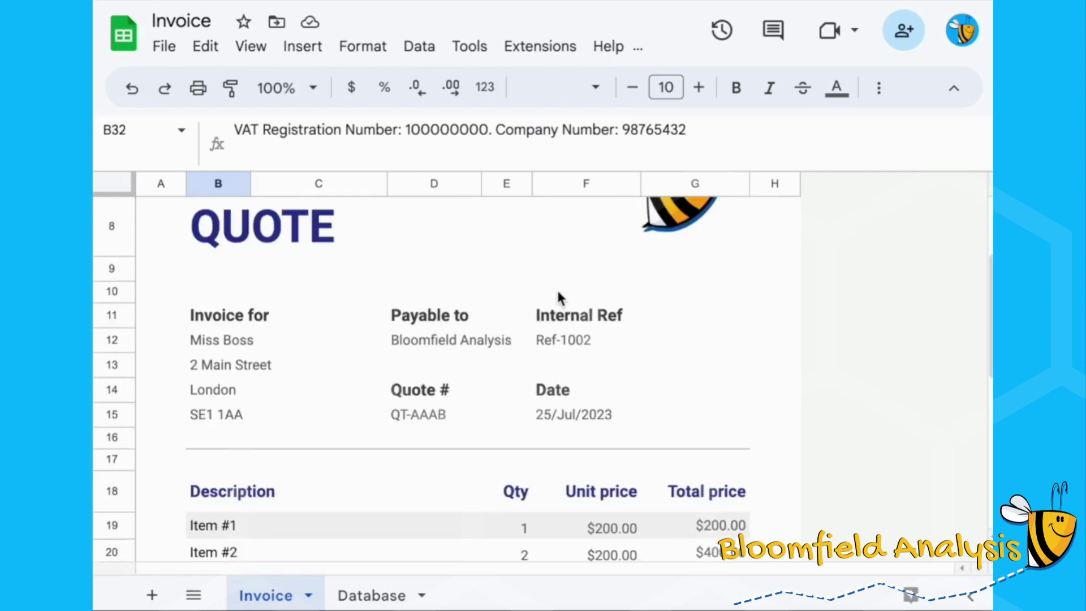
Set the Status in G3 of the Database sheet, the row for Ref-1002, to Invoice
click(550, 342)
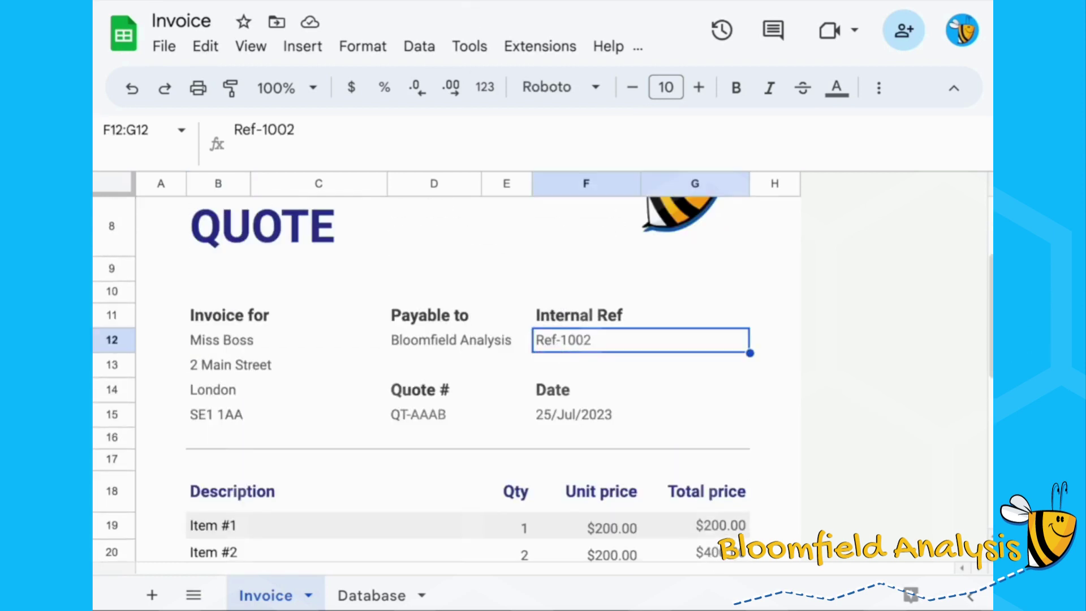
click(374, 594)
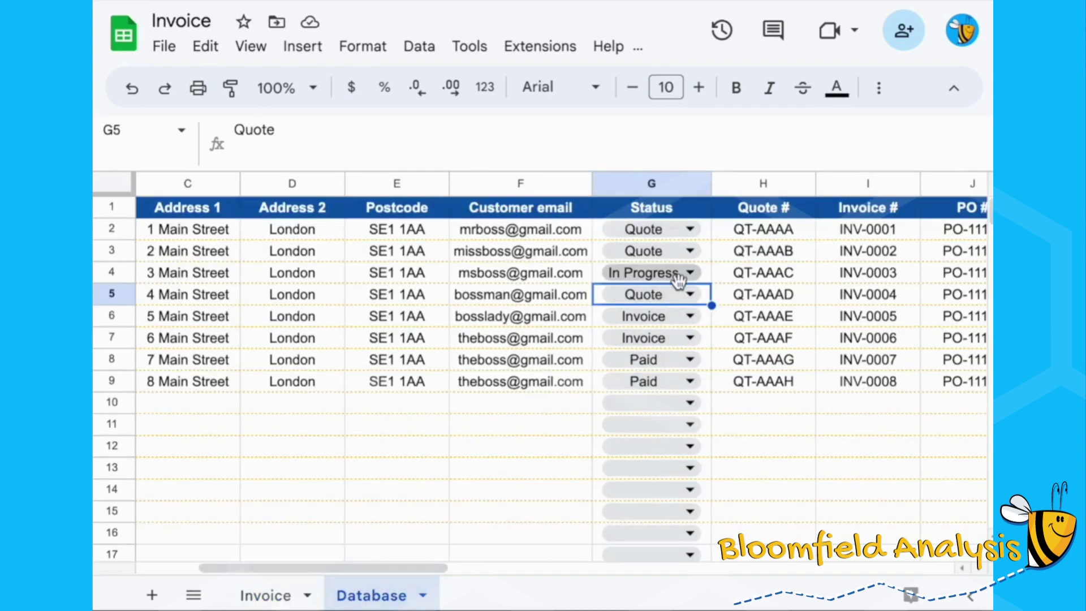
click(686, 251)
click(685, 355)
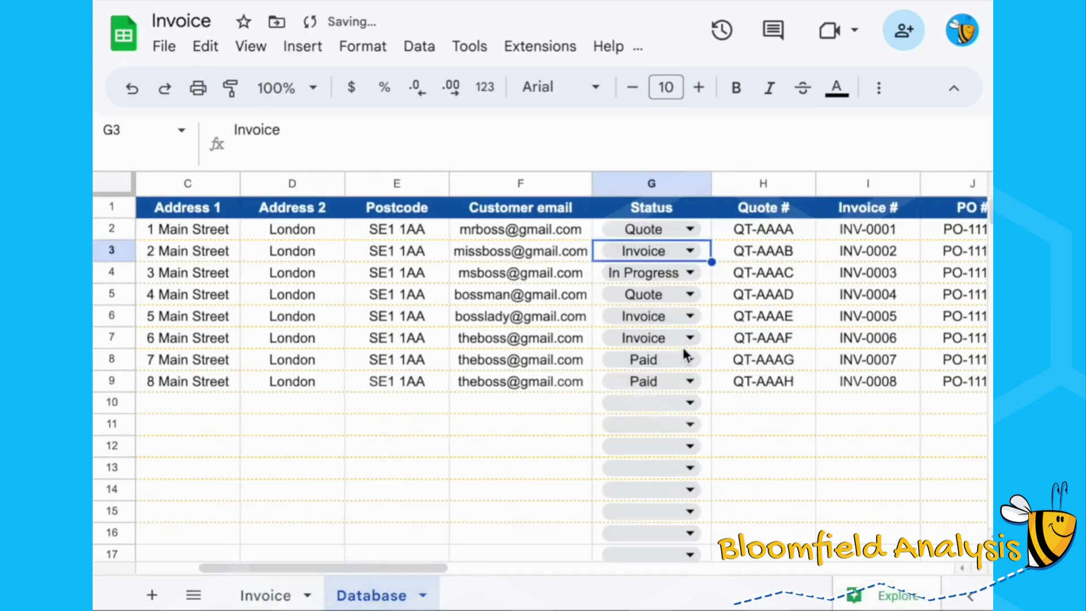
Check the Additional Details text in B30 and B31 and the document heading on the Invoice sheet after the status change
click(286, 593)
scroll(476, 464, down, 4)
scroll(476, 465, down, 5)
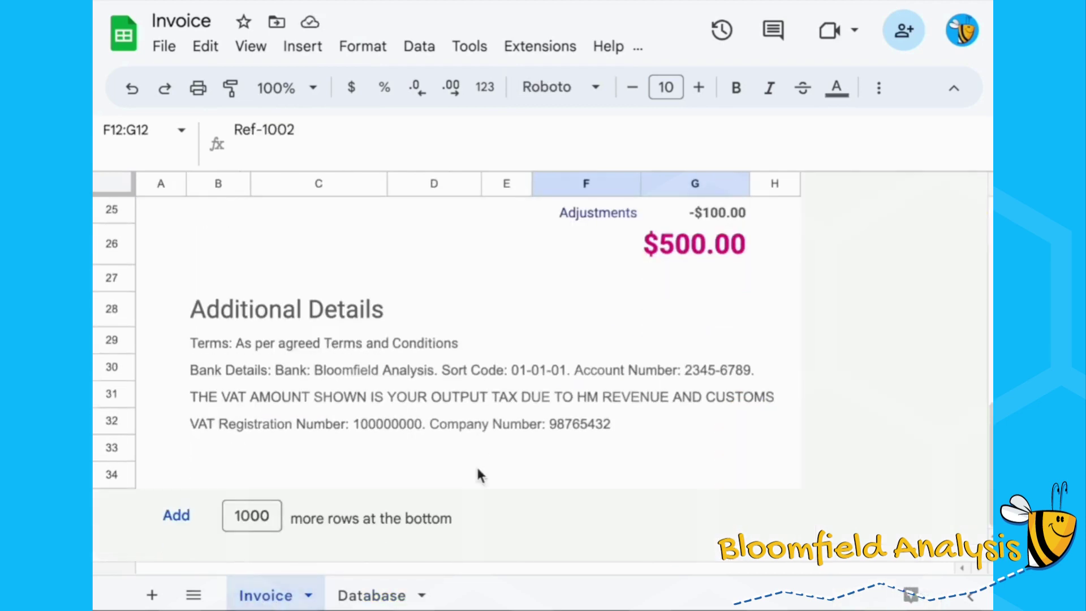
click(239, 368)
click(243, 401)
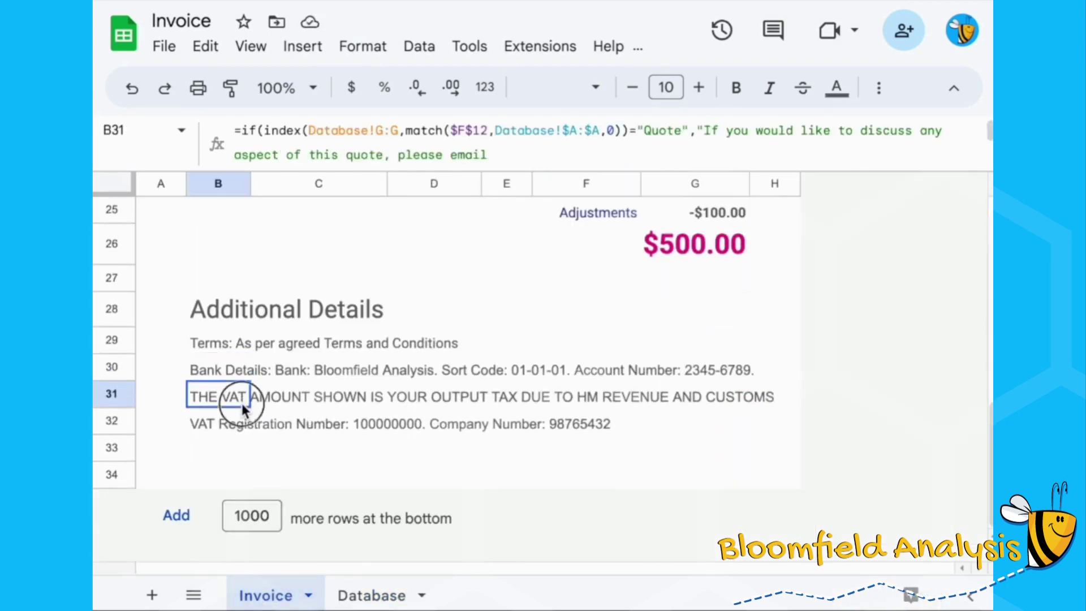
scroll(242, 402, up, 10)
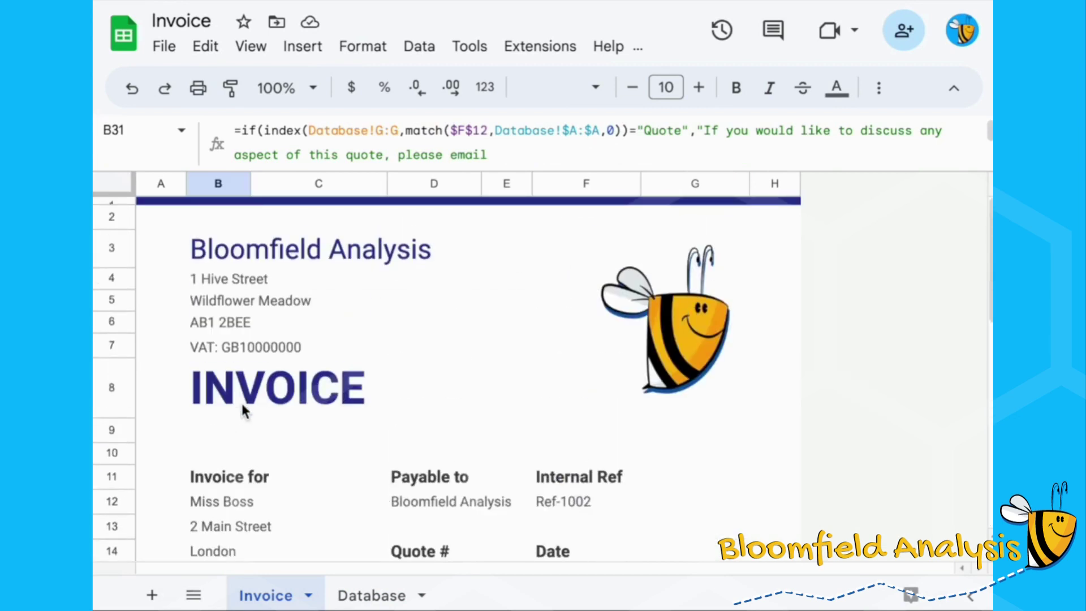
key(ctrl+p)
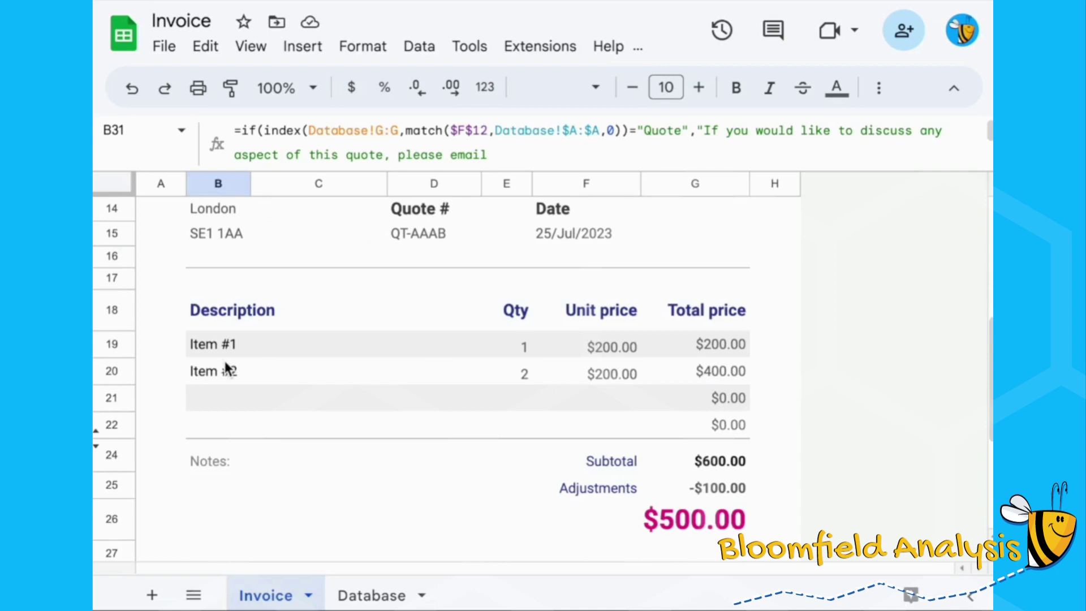
Review the line items in B19:G22 of the Invoice sheet and compare them with the Database sheet
click(226, 345)
drag(624, 354, 693, 428)
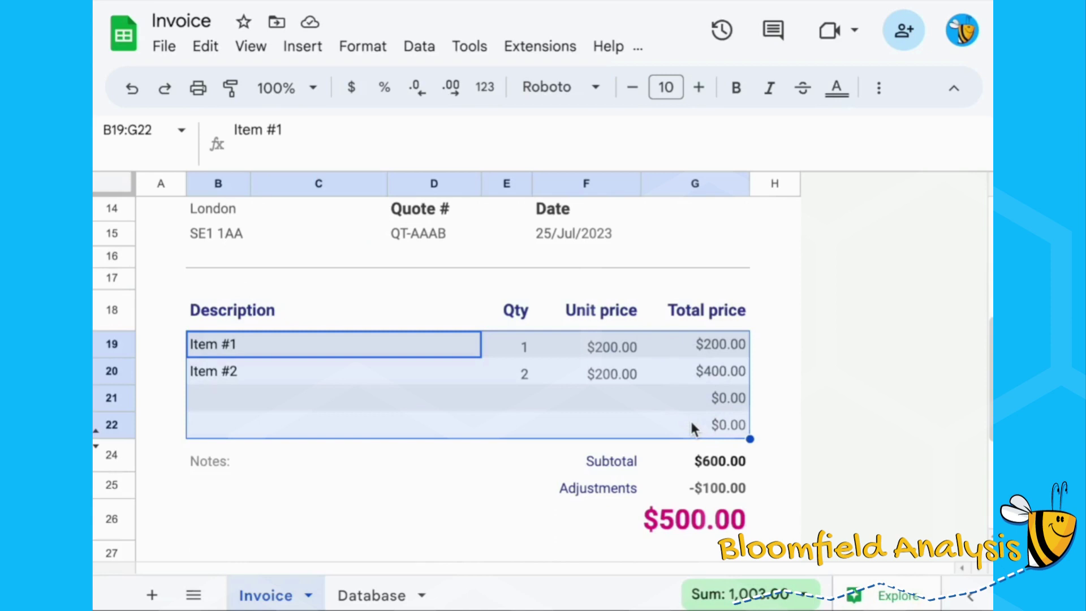
click(281, 344)
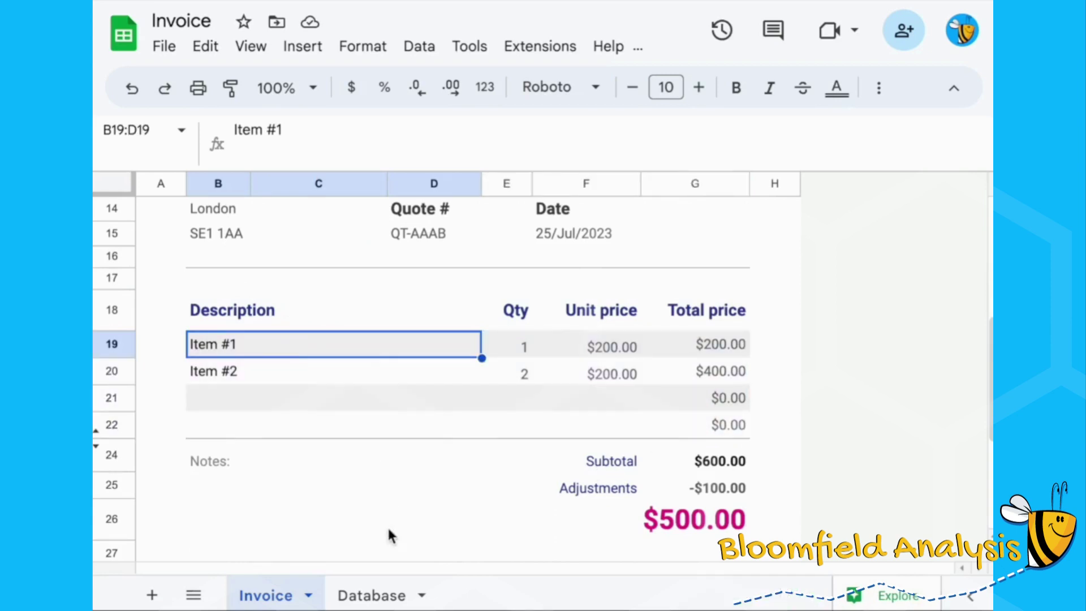
click(382, 591)
click(264, 592)
click(208, 371)
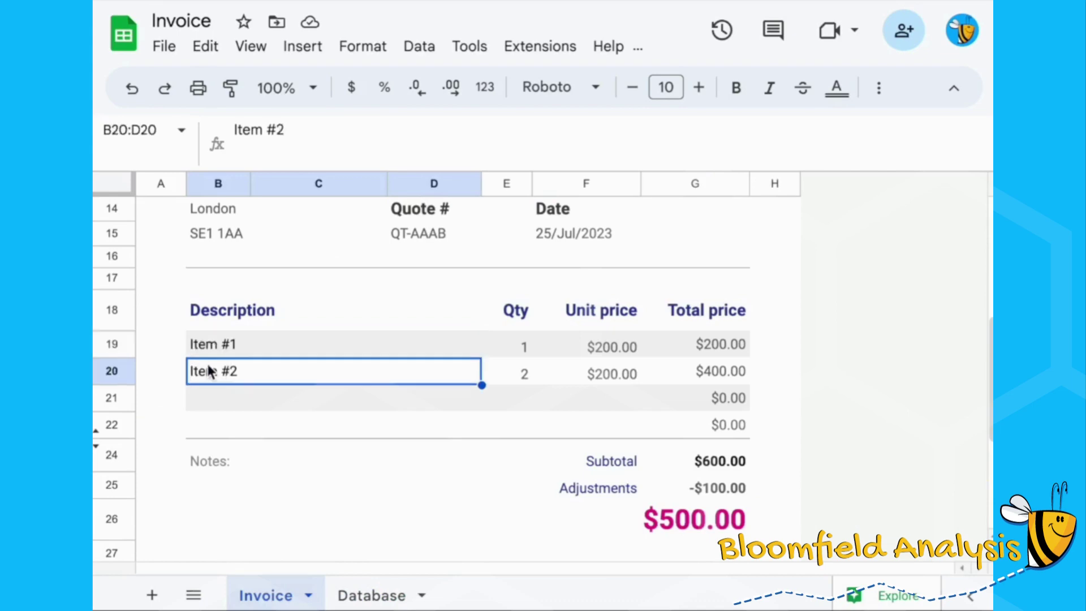
click(374, 594)
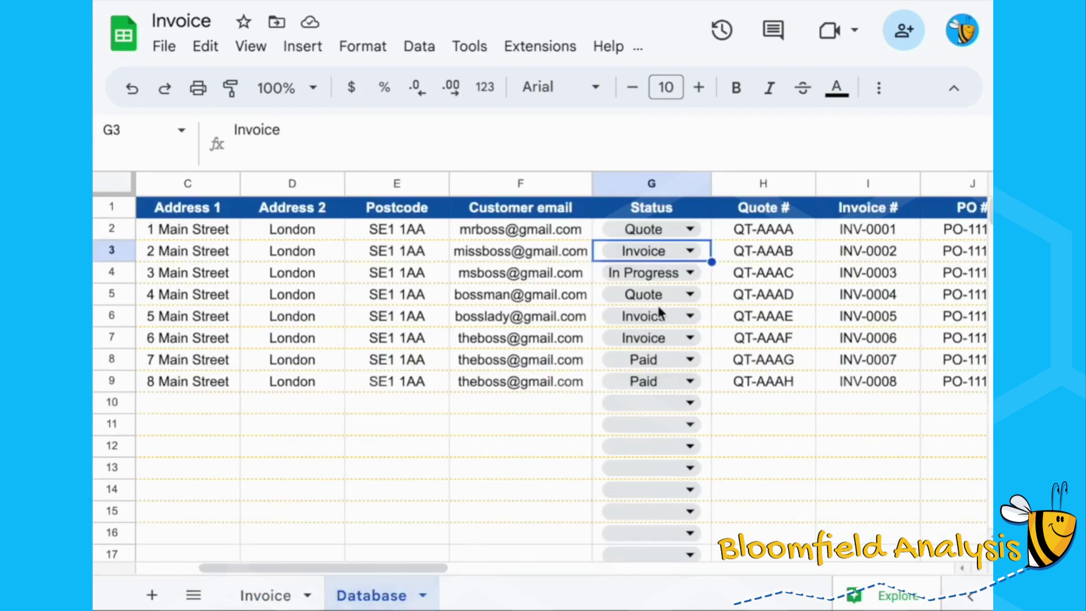
Look across the Database sheet's columns and examine the Description cells in B19:D22 of the Invoice sheet
scroll(870, 298, right, 5)
scroll(870, 298, left, 7)
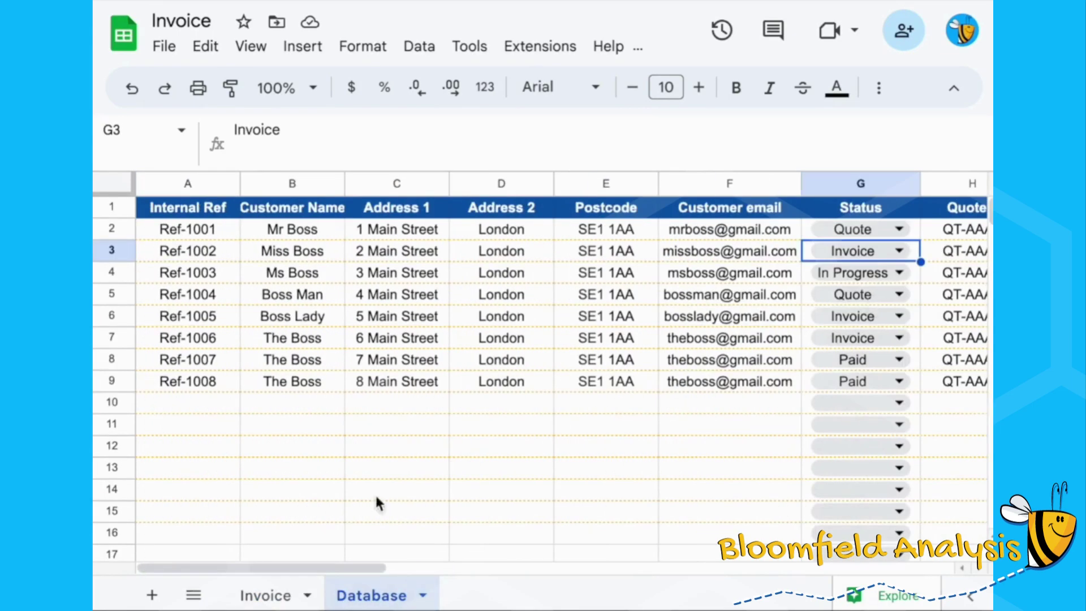
click(225, 591)
drag(273, 355, 266, 435)
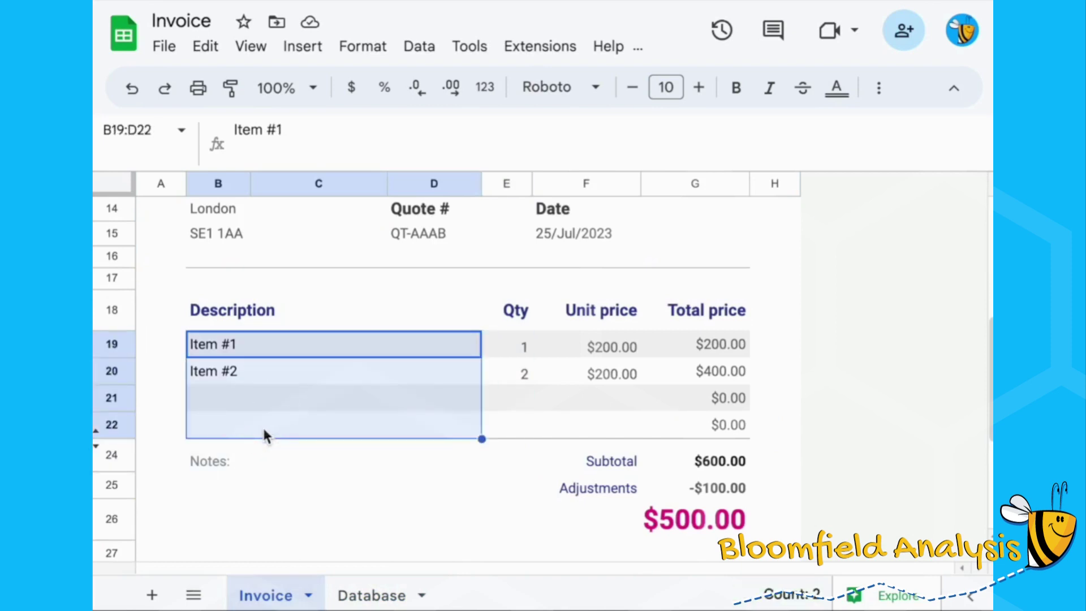
drag(249, 345, 250, 376)
click(255, 341)
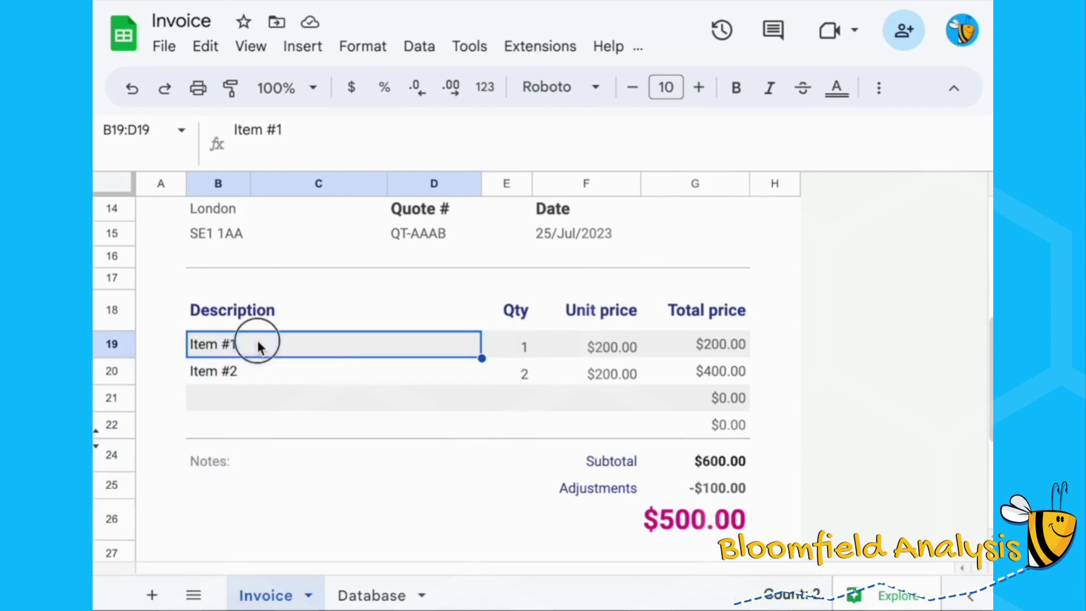
click(485, 356)
click(330, 350)
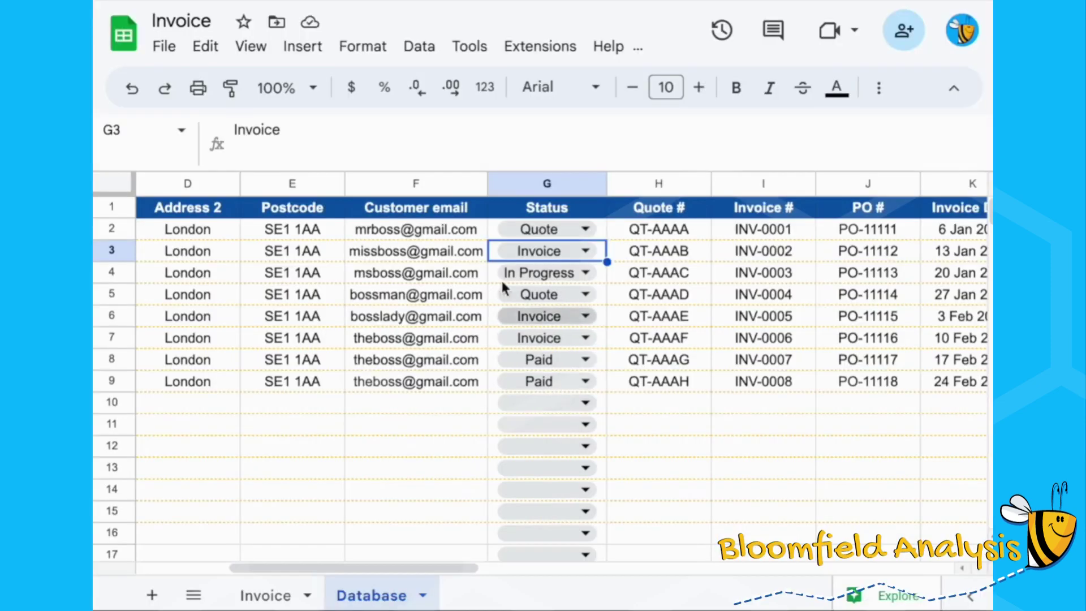
Review the customer emails in F2:F6 and the quote numbers in H3:H6 of the Database sheet
drag(439, 230, 438, 317)
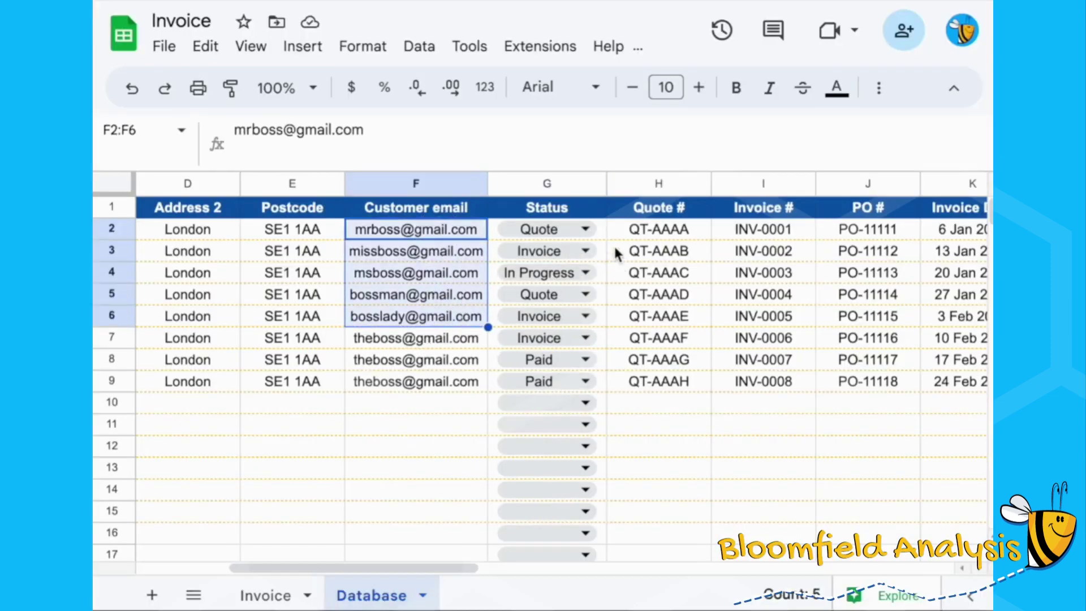
drag(613, 250, 619, 323)
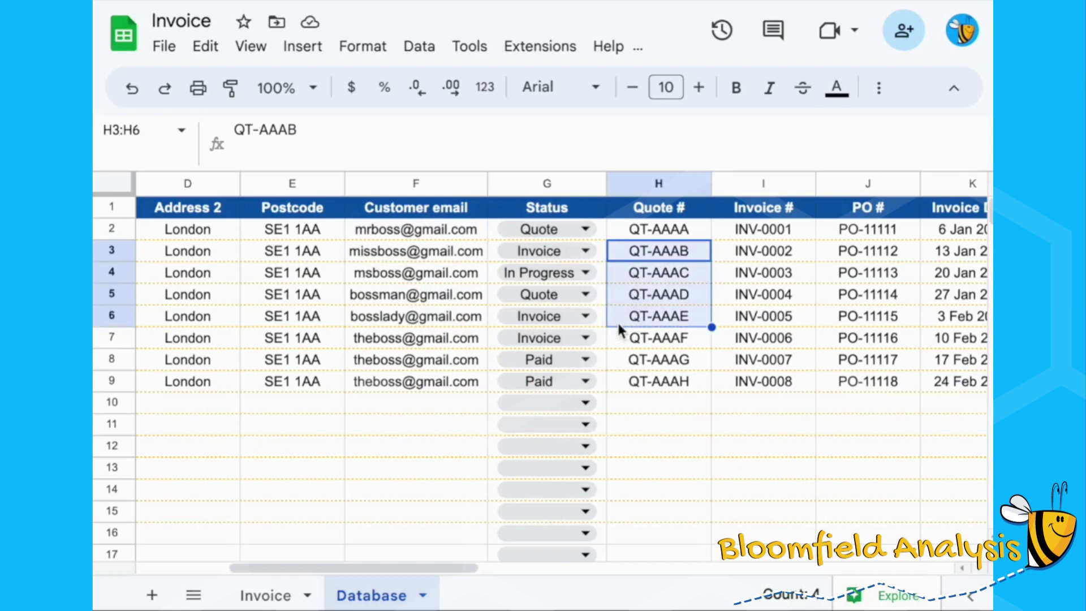